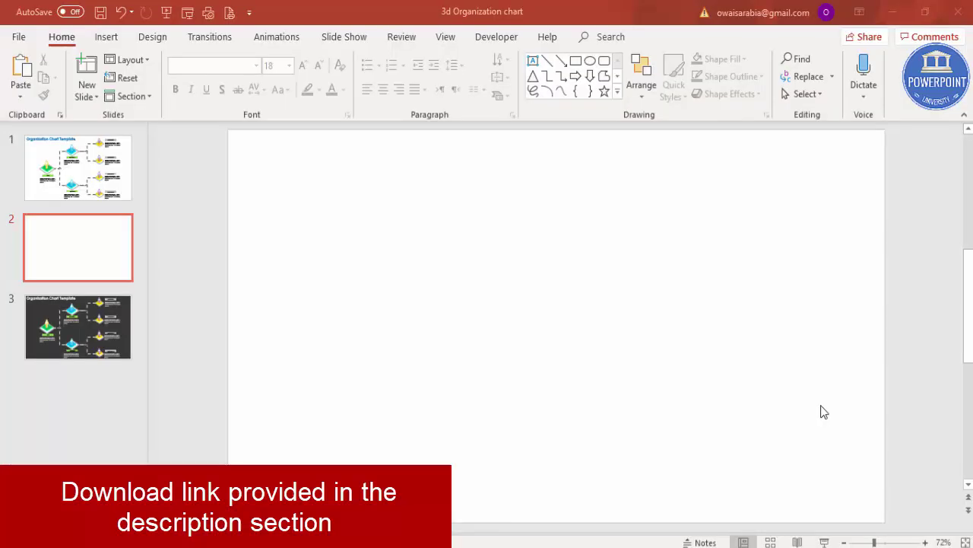
# Draw a square of about 1.25" on the left half of the blank slide and remove its outline.
pyautogui.click(113, 37)
pyautogui.click(231, 95)
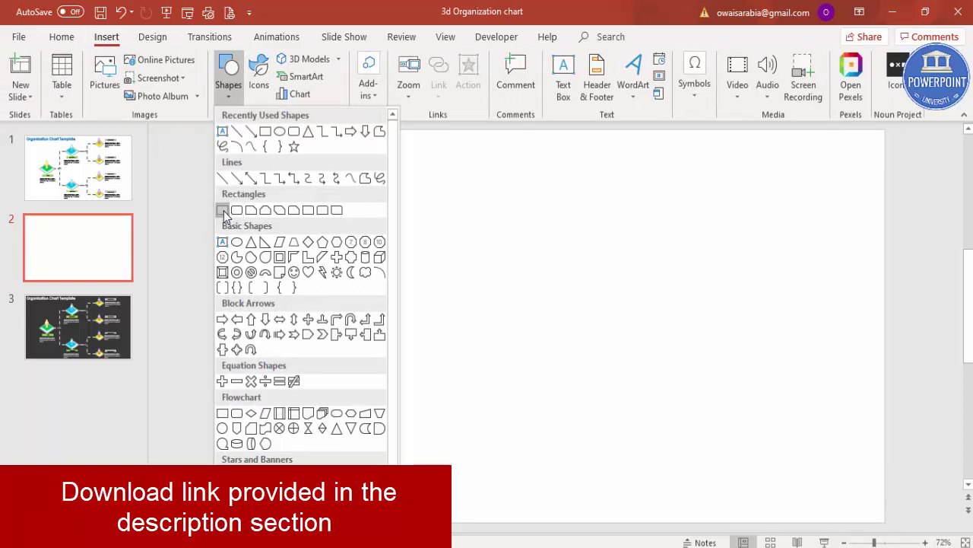
pyautogui.click(223, 211)
pyautogui.moveTo(318, 296); pyautogui.dragTo(380, 338)
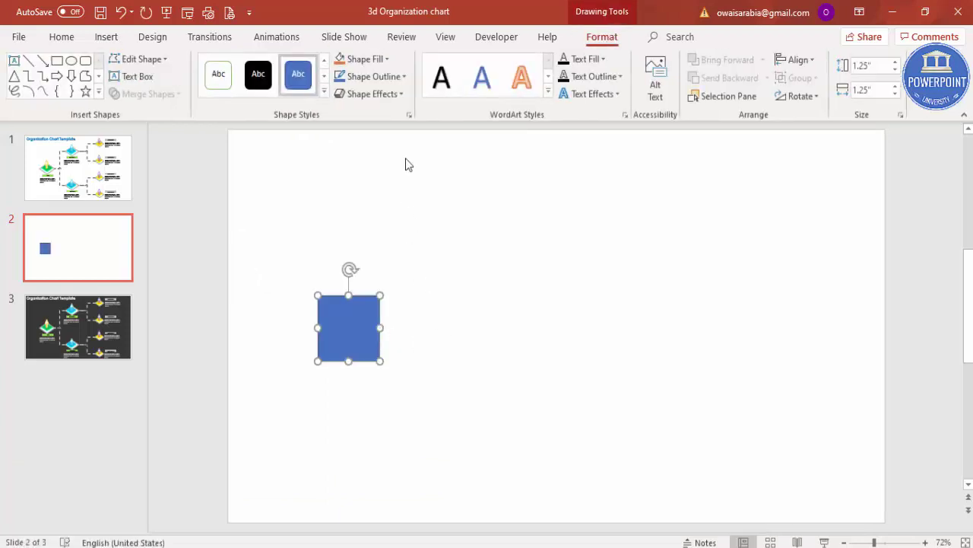
pyautogui.click(396, 92)
pyautogui.click(397, 79)
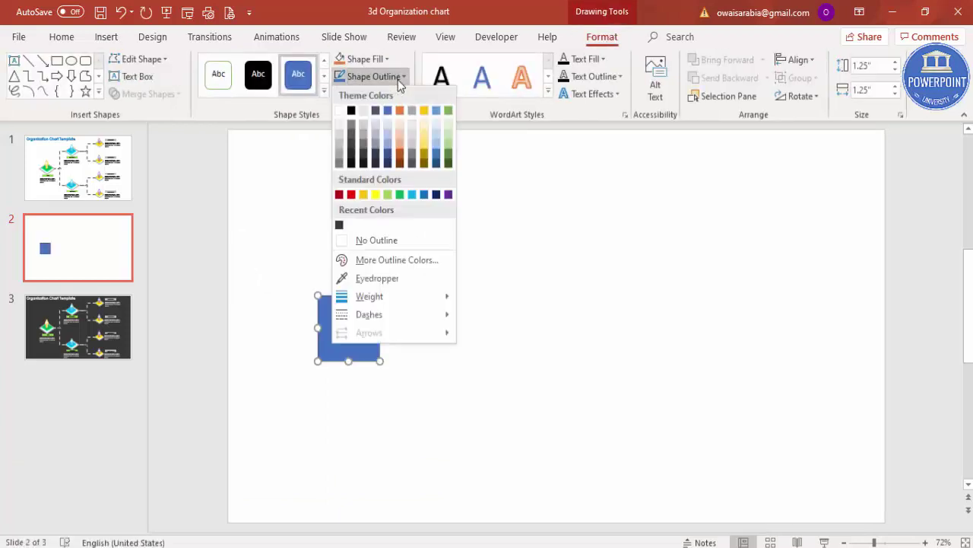
pyautogui.click(380, 242)
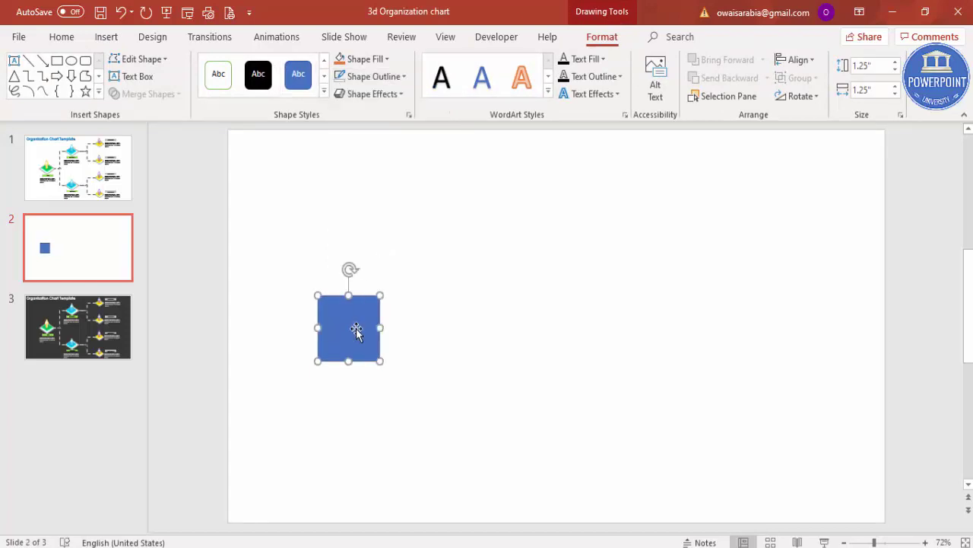
# Apply the isometric top-up Parallel 3-D rotation preset to the square, giving X 314.7°, Y 324.6° and Z 60.2°.
pyautogui.rightClick(356, 330)
pyautogui.click(436, 526)
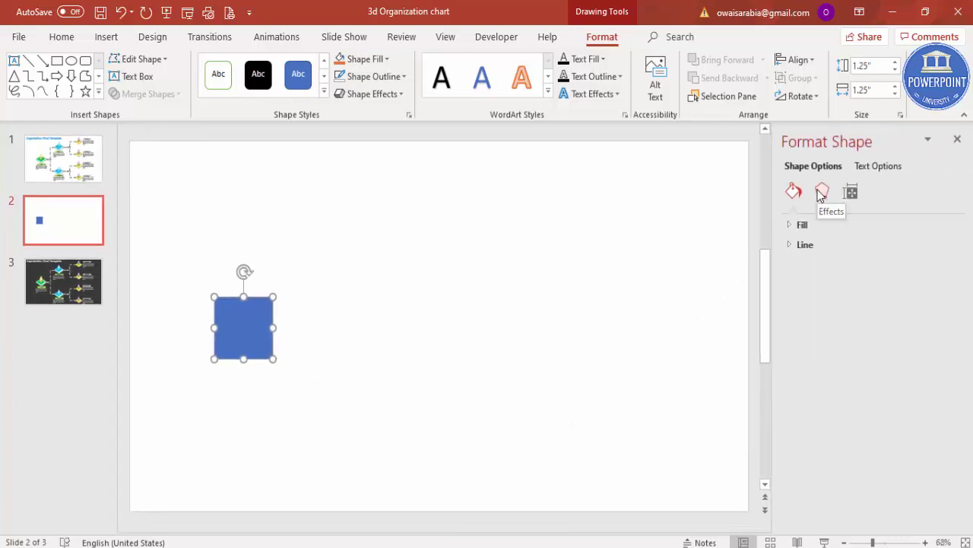
pyautogui.click(821, 193)
pyautogui.click(789, 327)
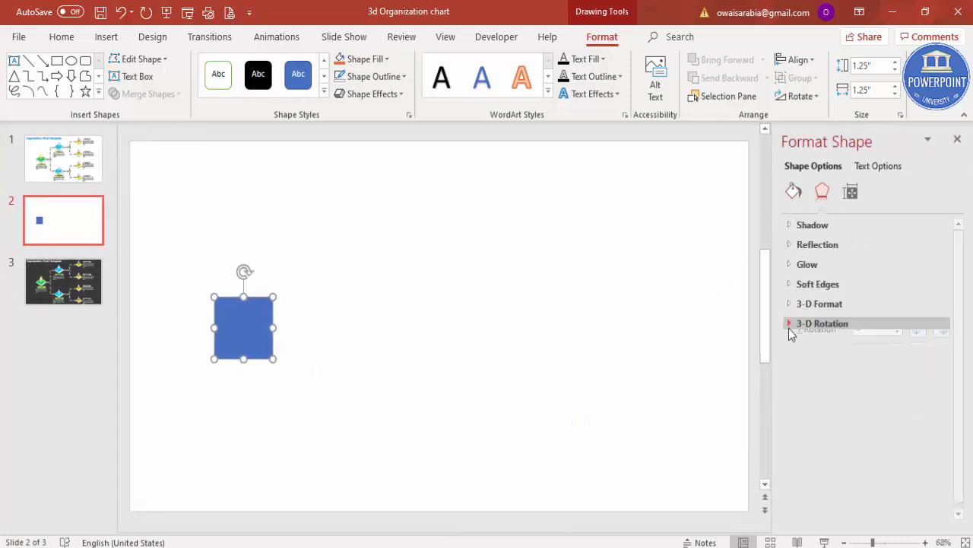
pyautogui.click(789, 325)
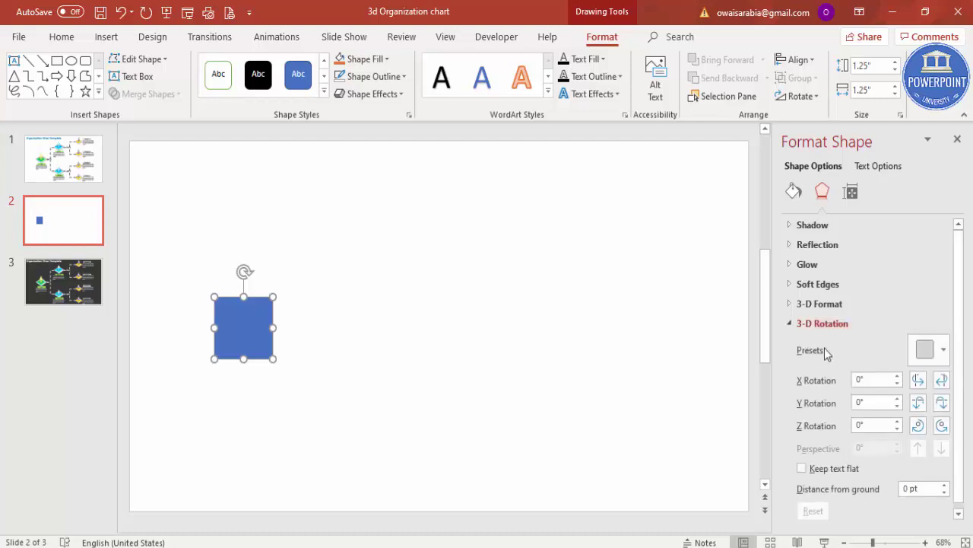
pyautogui.click(935, 351)
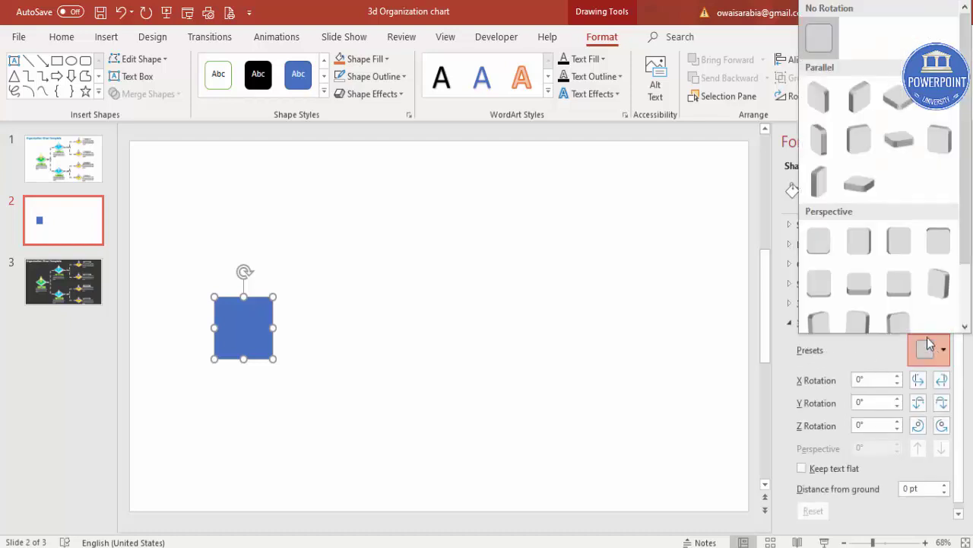
pyautogui.click(890, 111)
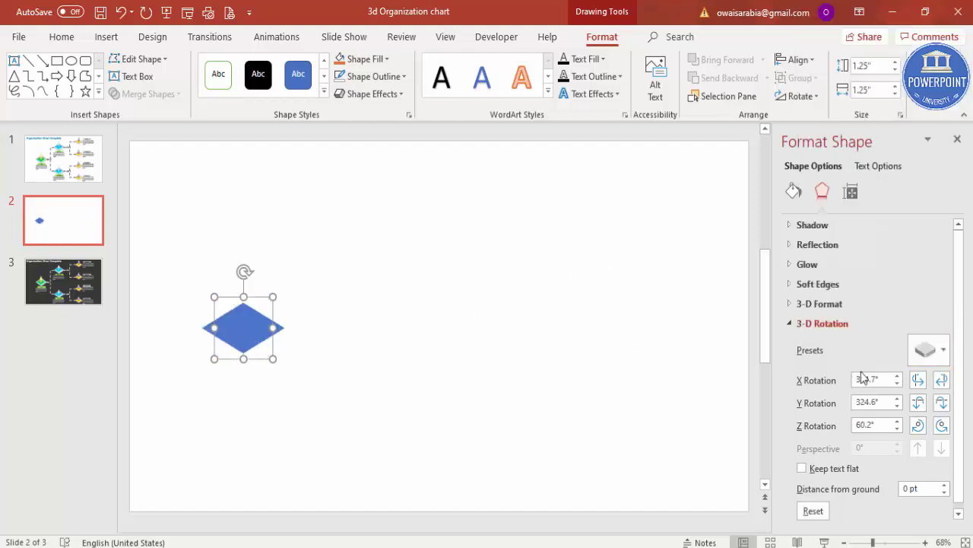
# Set the rotated square's 3-D depth size to 8 pt.
pyautogui.click(788, 304)
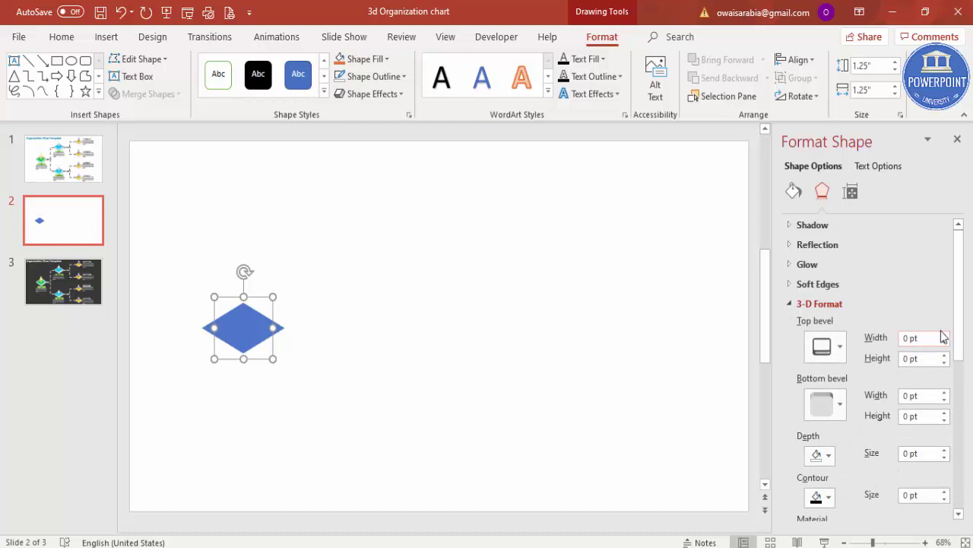
pyautogui.moveTo(961, 340); pyautogui.dragTo(963, 396)
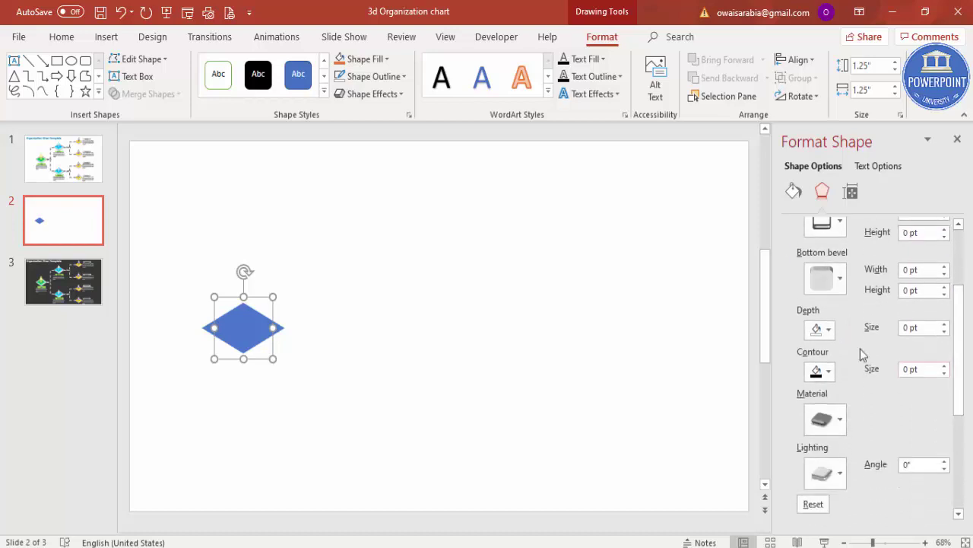
pyautogui.click(944, 324)
pyautogui.click(945, 324)
pyautogui.click(944, 324)
pyautogui.click(944, 324)
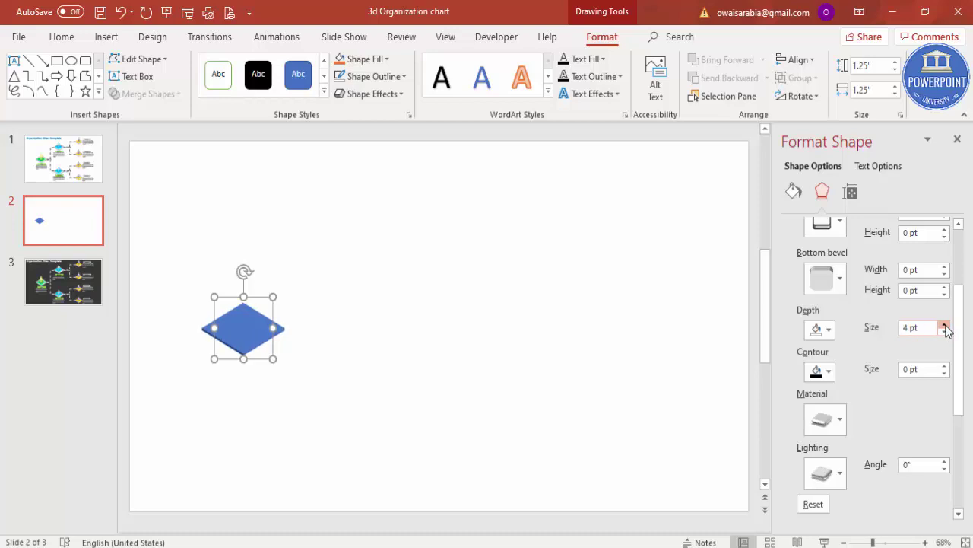
pyautogui.click(945, 324)
pyautogui.click(945, 324)
pyautogui.click(944, 324)
pyautogui.click(945, 324)
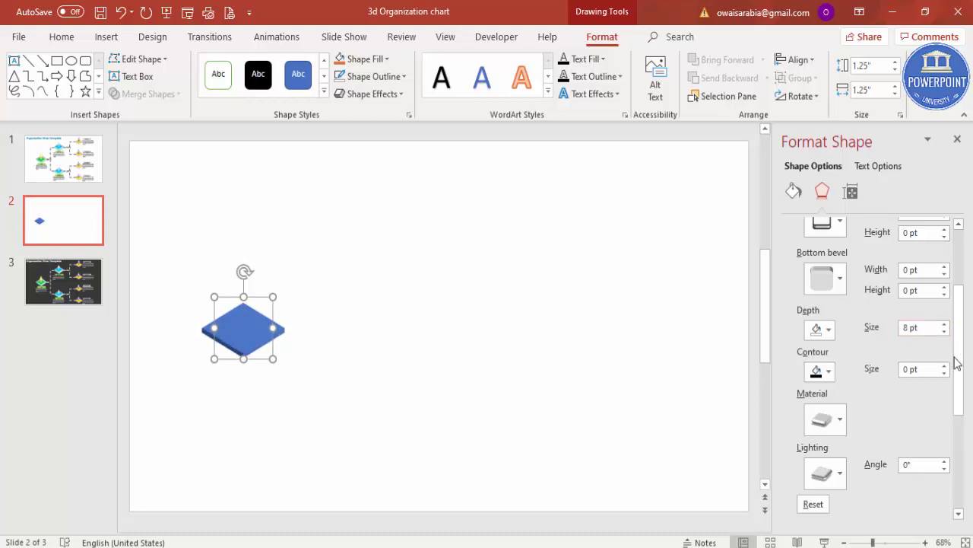
# Apply the fourth Special lighting preset and the dark fourth Standard material to the 3-D square.
pyautogui.scroll(-2, 959, 374)
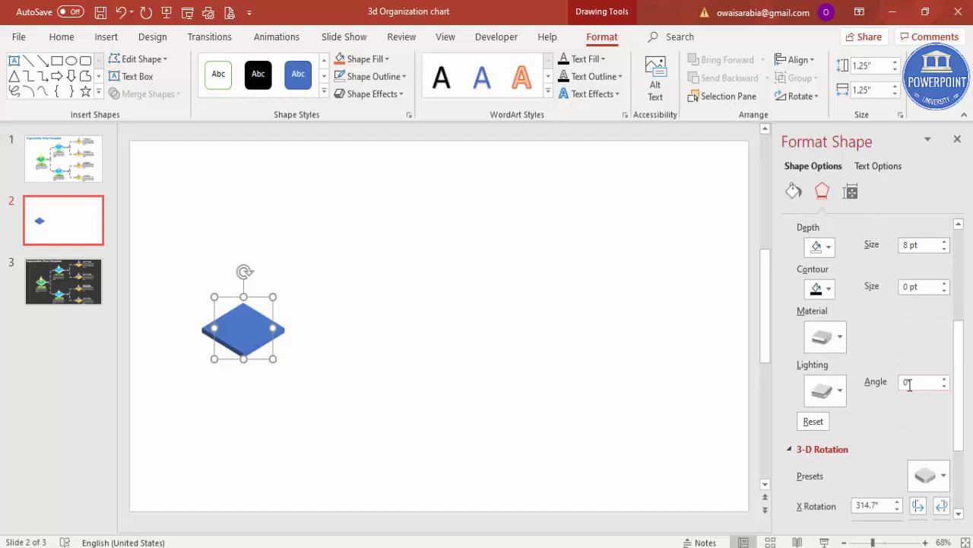
pyautogui.click(826, 392)
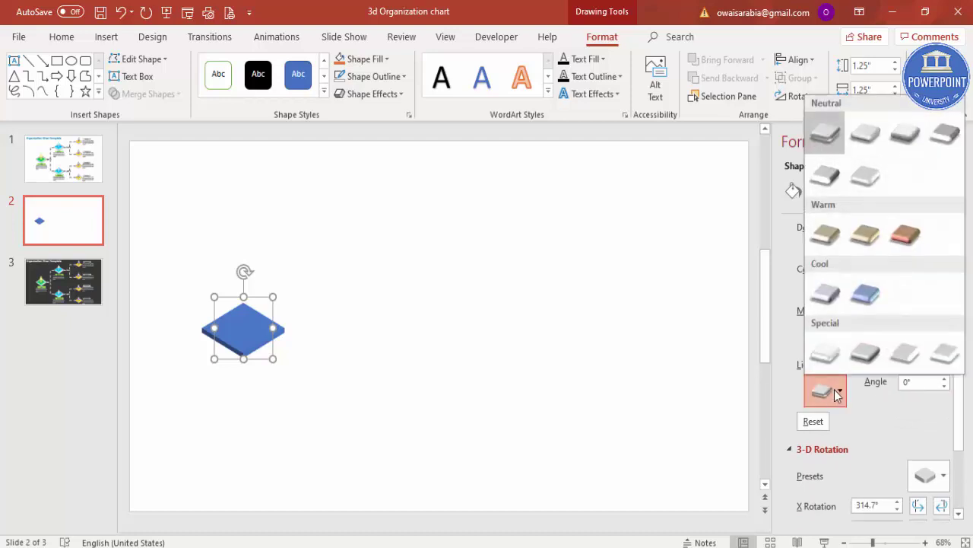
pyautogui.click(947, 362)
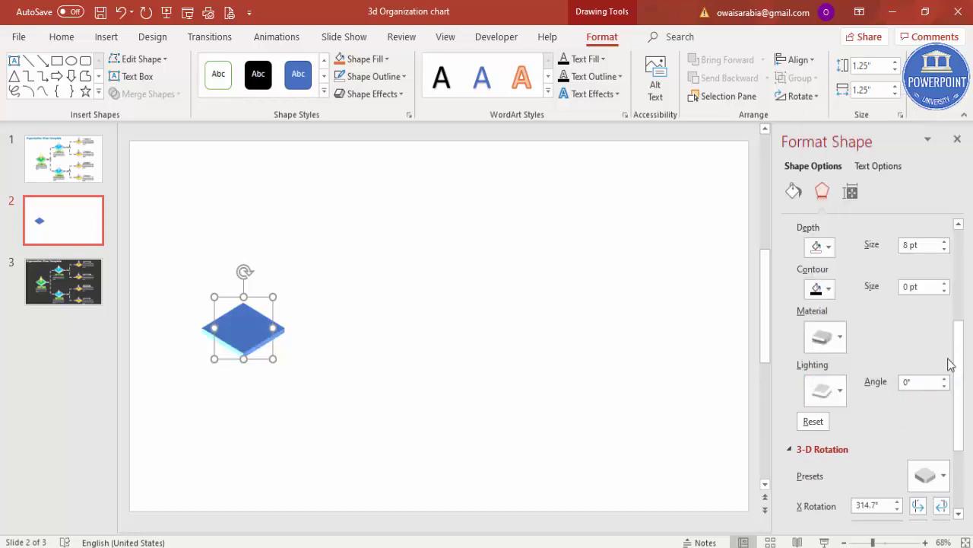
pyautogui.click(838, 340)
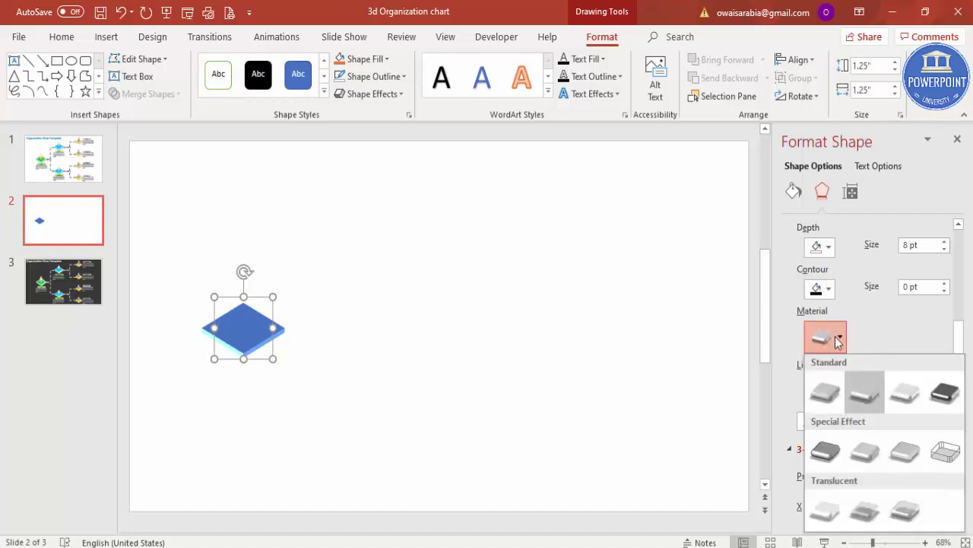
pyautogui.click(947, 392)
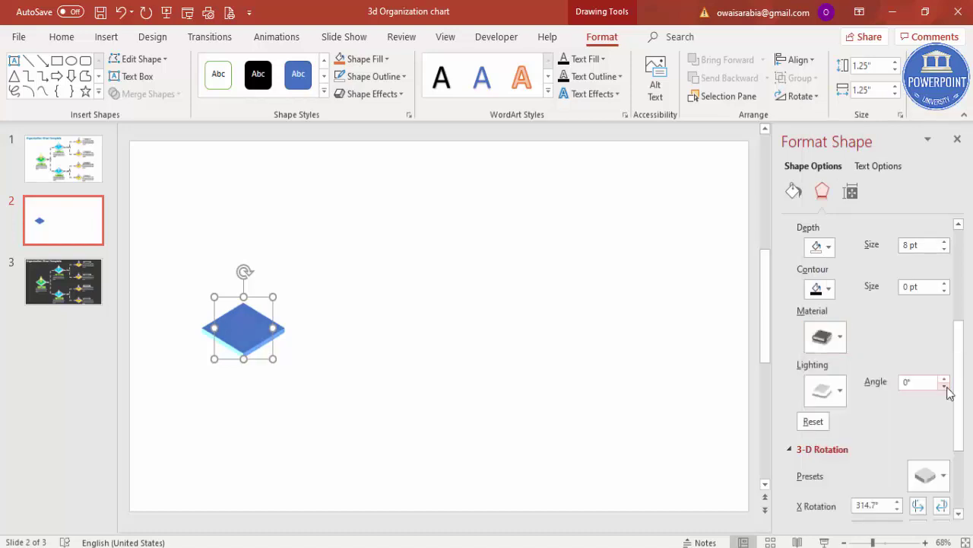
# Fill the 3-D square with the standard light green colour and deselect it.
pyautogui.click(371, 60)
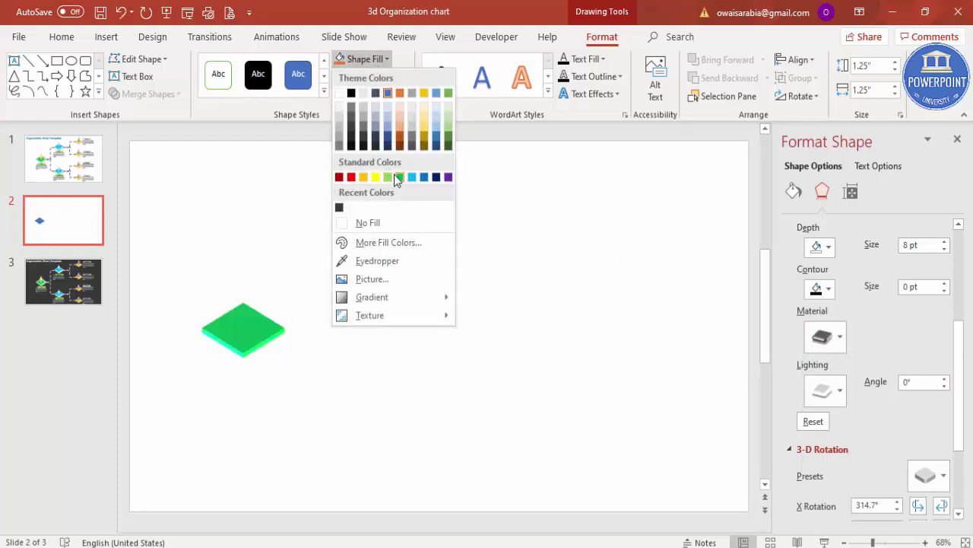
pyautogui.click(393, 177)
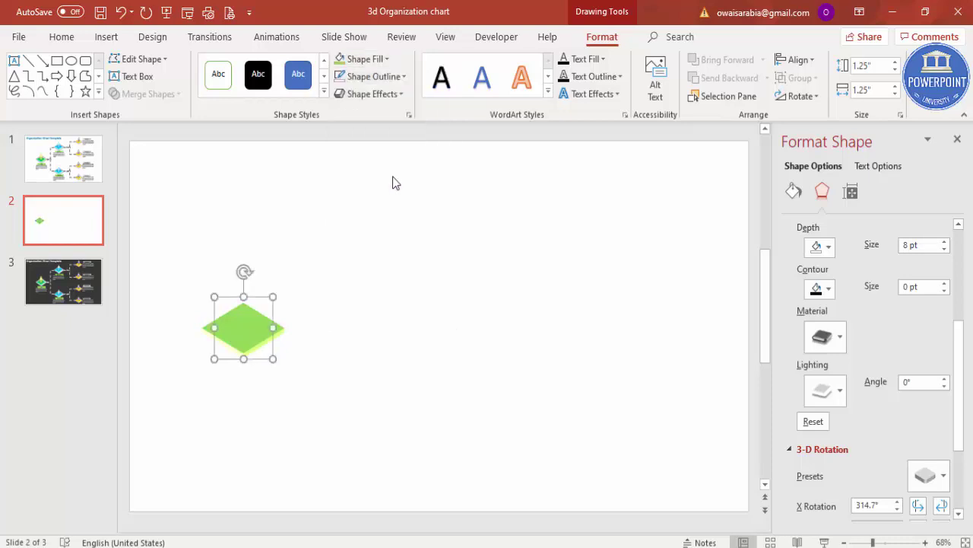
pyautogui.click(384, 285)
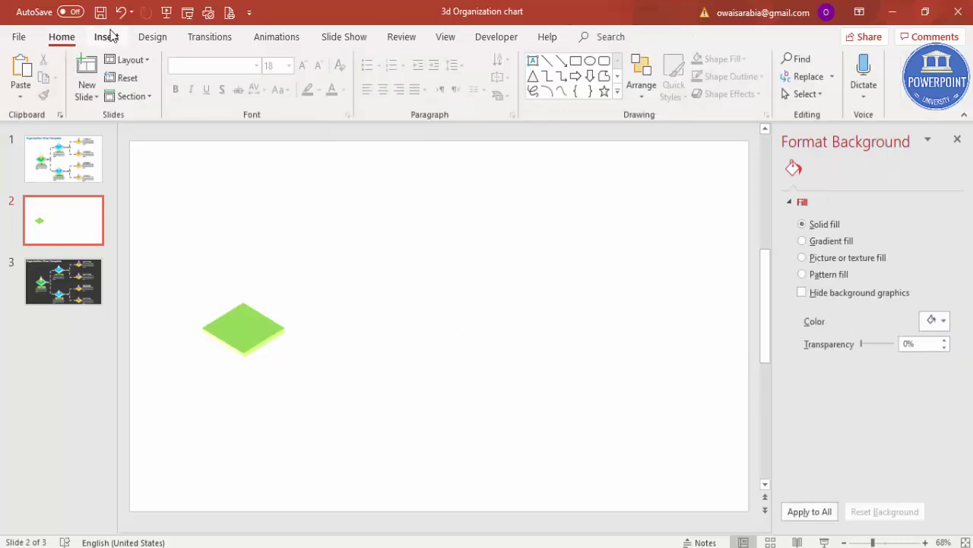
# Draw a diamond of about 1.65" by 1.65" above and to the right of the green 3-D tile.
pyautogui.click(108, 35)
pyautogui.click(227, 100)
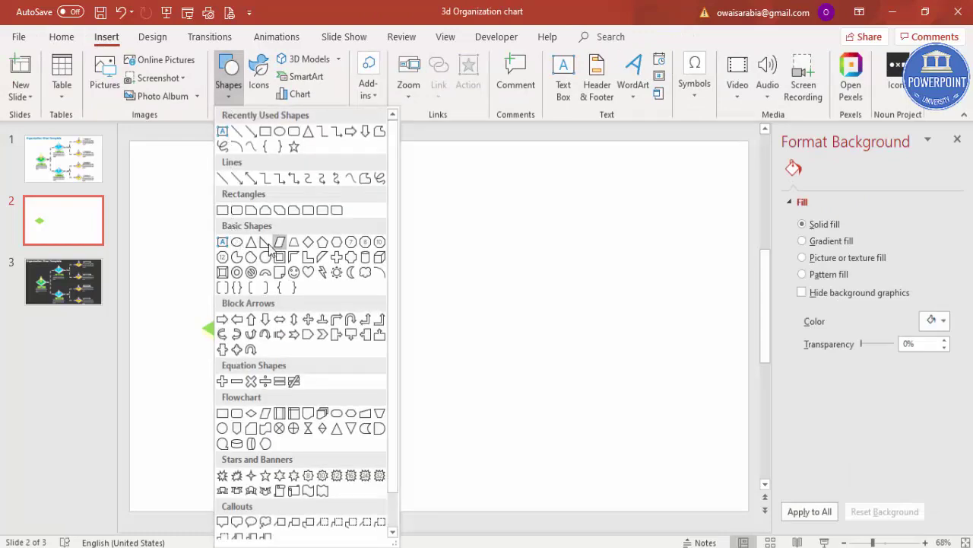
pyautogui.click(308, 243)
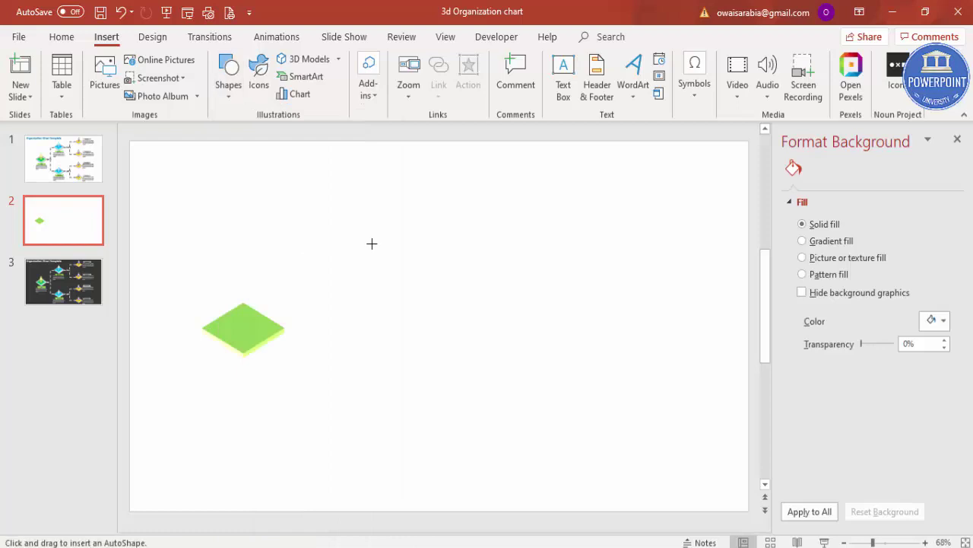
pyautogui.moveTo(372, 243); pyautogui.dragTo(453, 302)
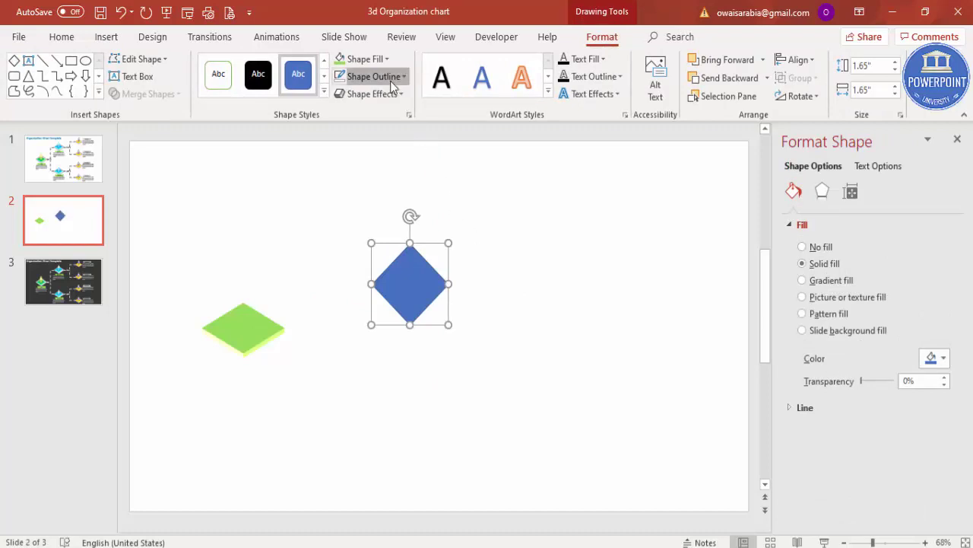
# Give the diamond a dark grey outline with a weight of 1½ pt.
pyautogui.click(390, 78)
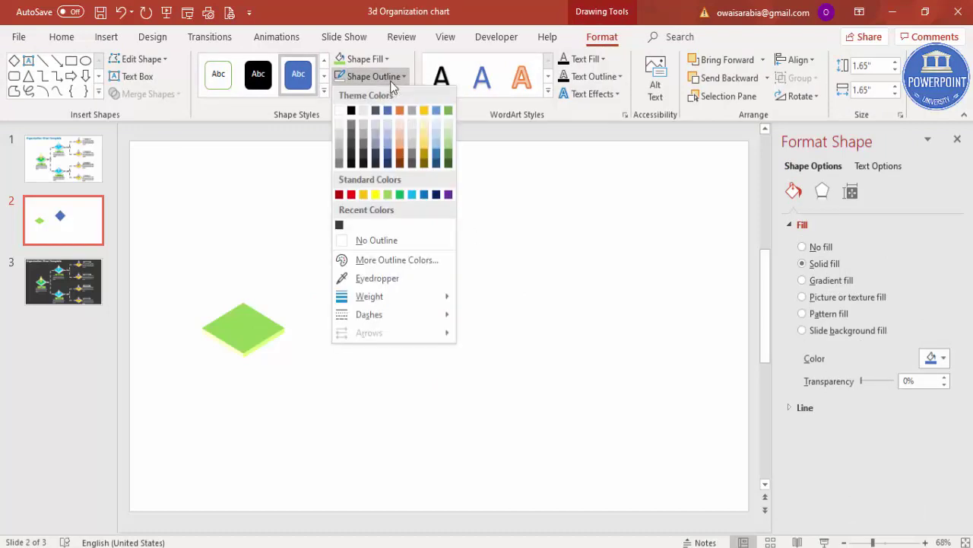
pyautogui.click(352, 144)
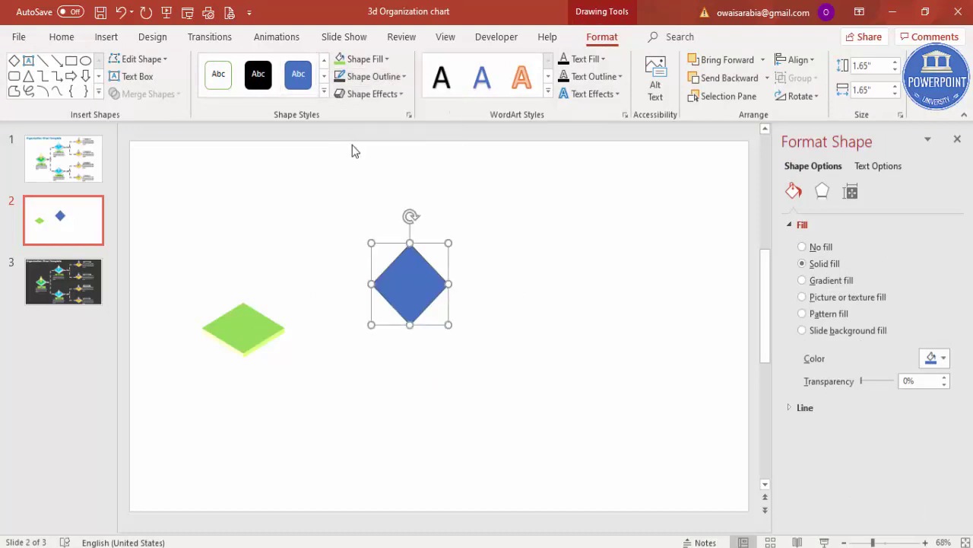
pyautogui.click(380, 81)
pyautogui.moveTo(373, 297)
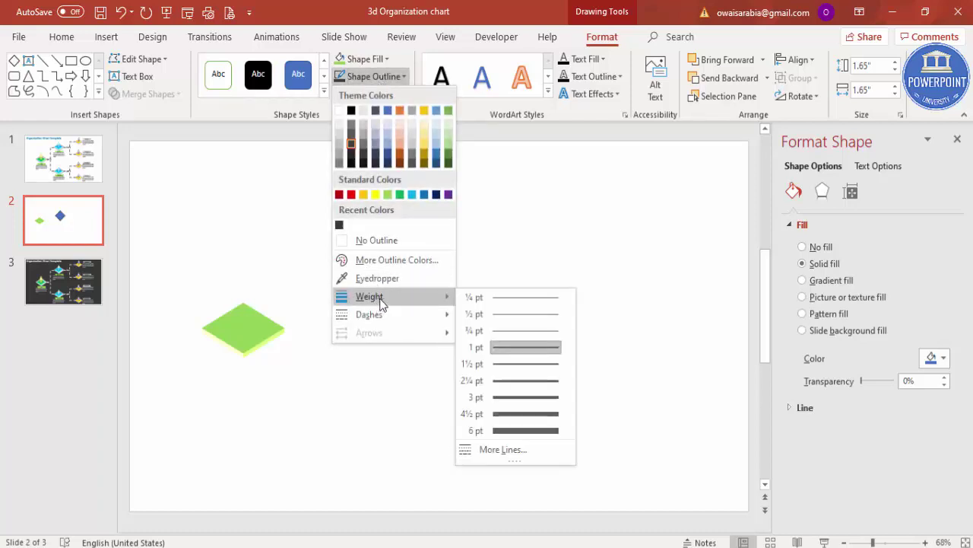
pyautogui.click(512, 366)
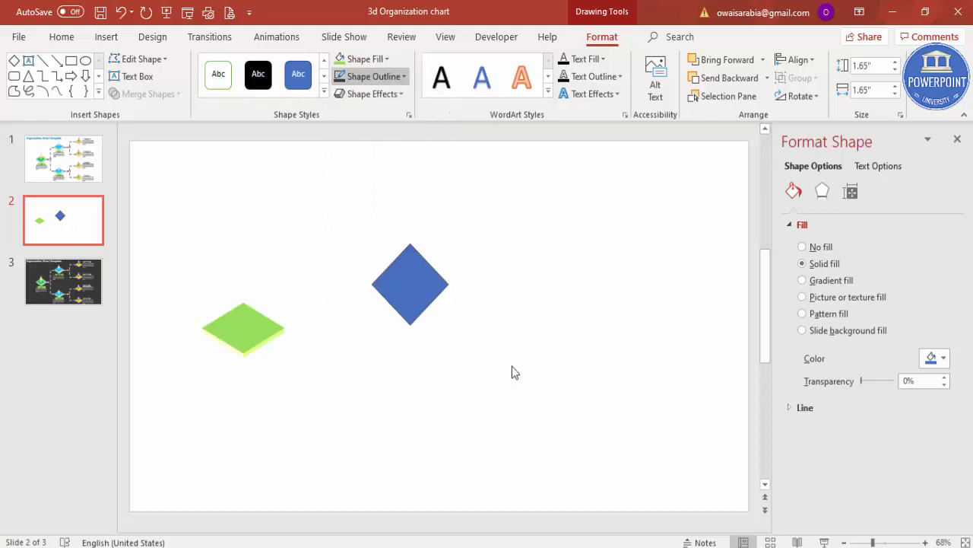
# Make the diamond's outline dashed and remove its fill.
pyautogui.click(378, 80)
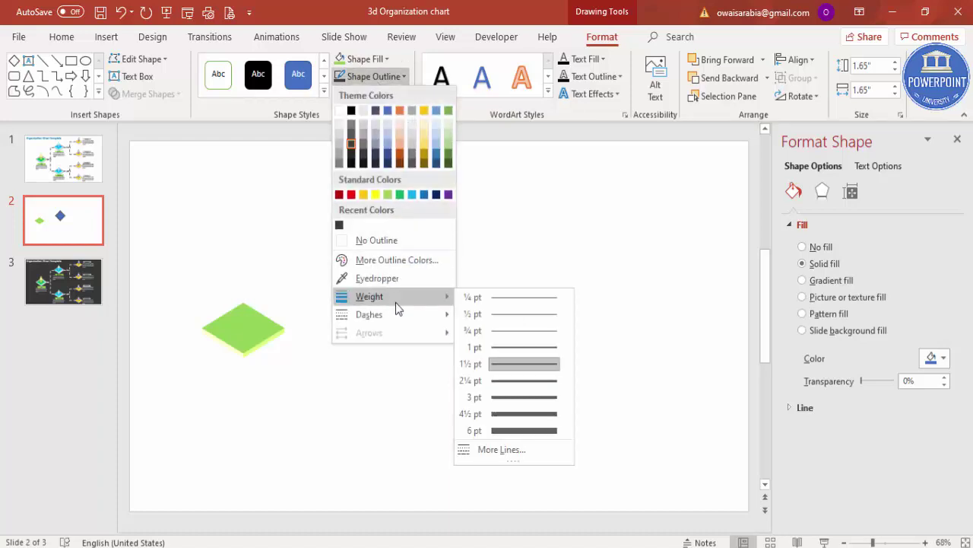
pyautogui.moveTo(397, 315)
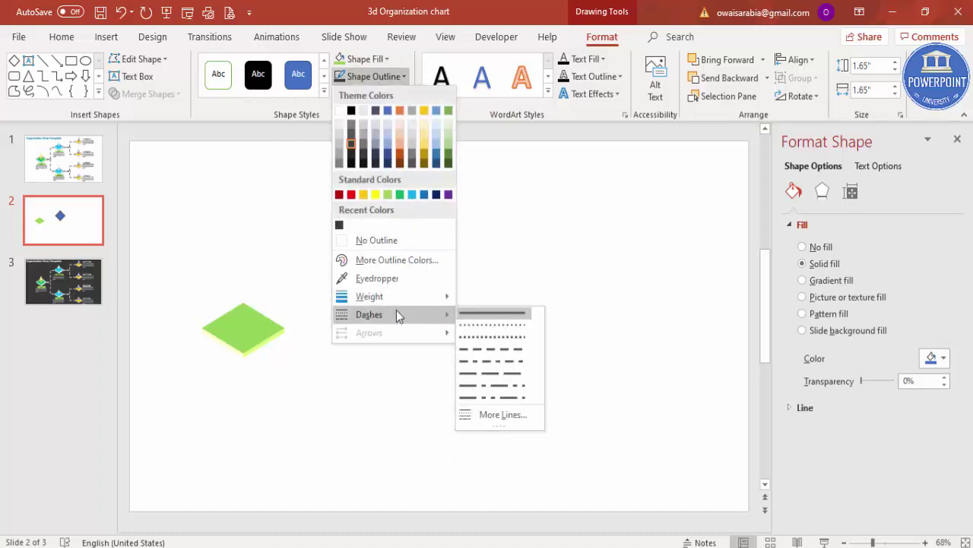
pyautogui.click(501, 349)
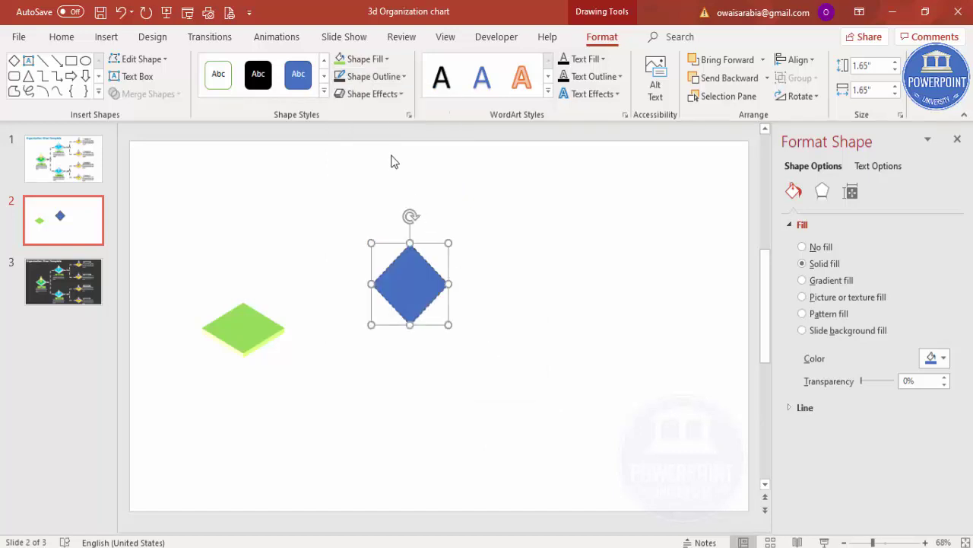
pyautogui.click(377, 59)
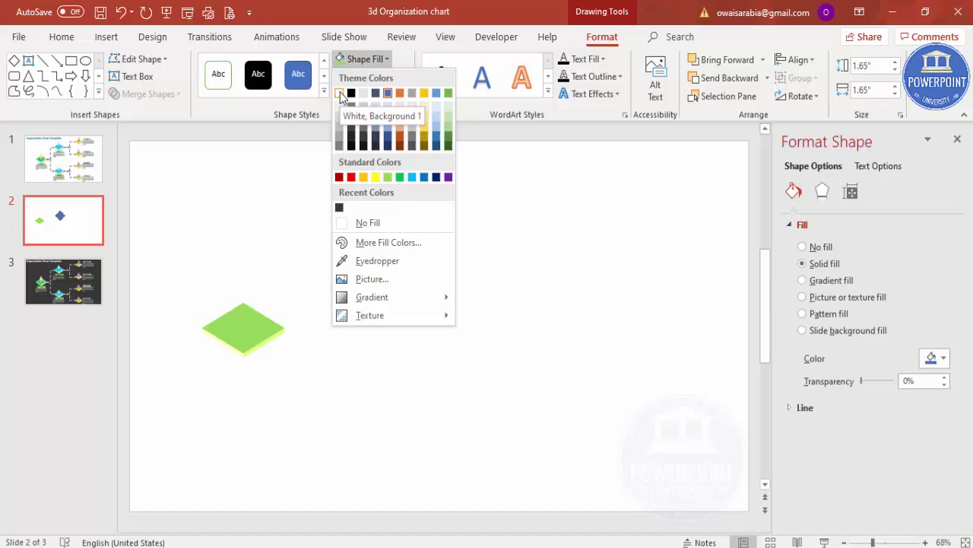
pyautogui.click(380, 222)
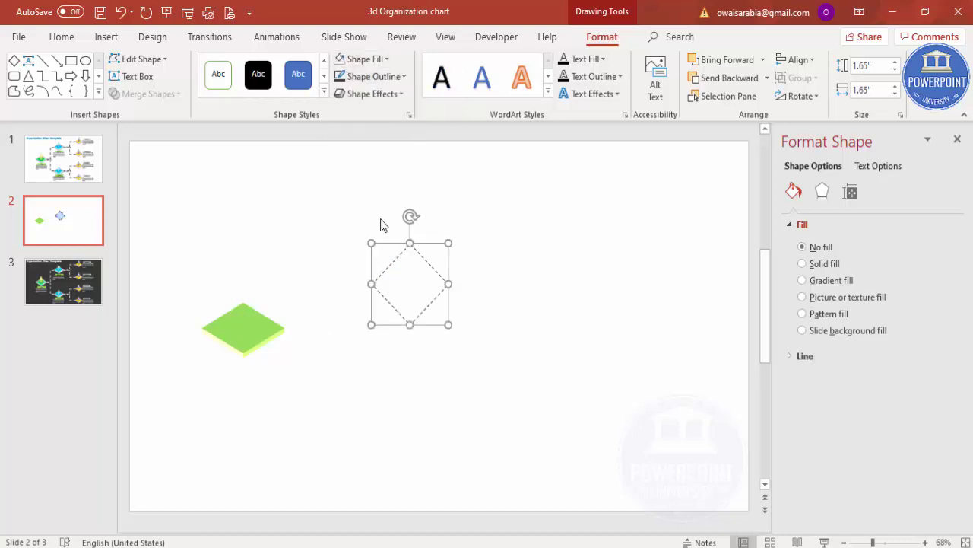
# Move the dashed diamond over the green tile and resize it to about 1.49" high by 2.19" wide so it frames the tile.
pyautogui.moveTo(428, 267); pyautogui.dragTo(292, 328)
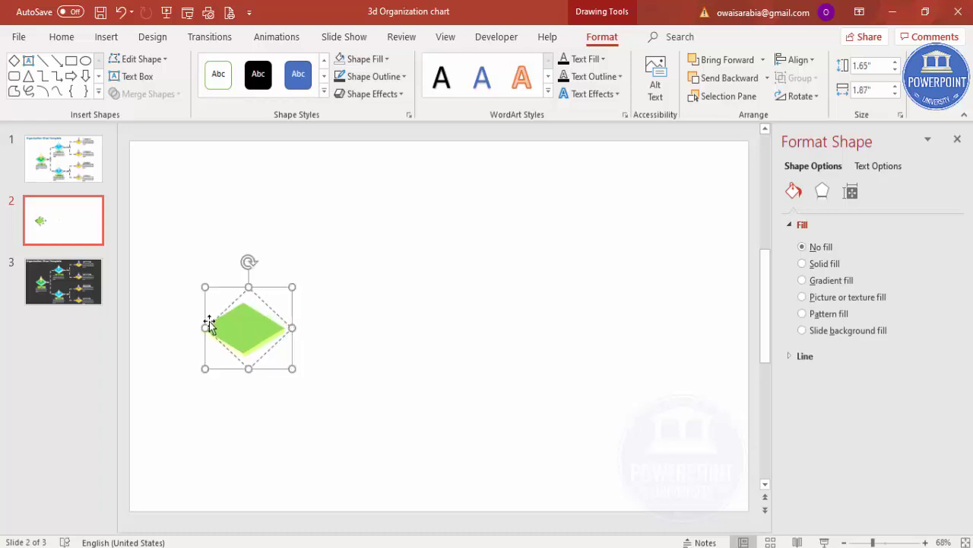
pyautogui.moveTo(204, 327); pyautogui.dragTo(191, 327)
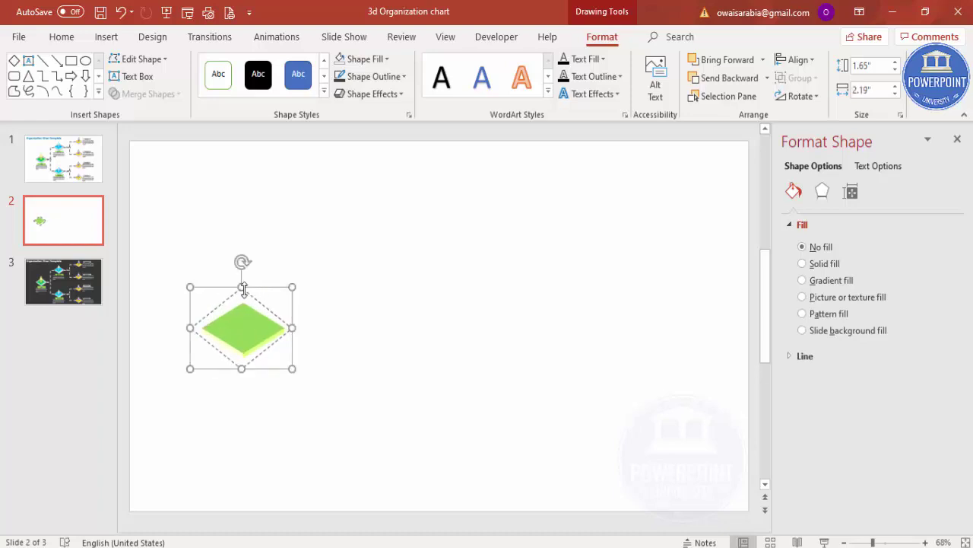
pyautogui.moveTo(244, 287); pyautogui.dragTo(243, 297)
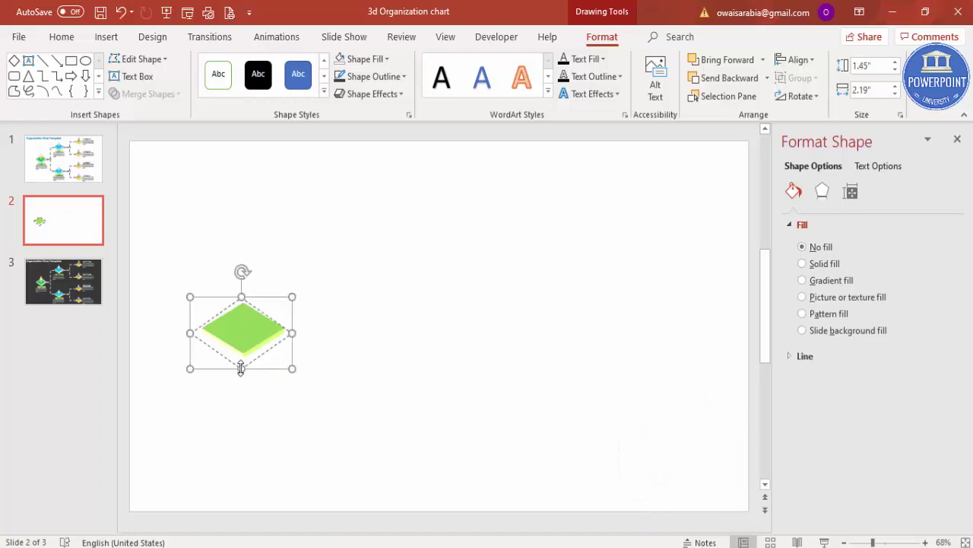
pyautogui.moveTo(241, 370)
pyautogui.mouseDown()
pyautogui.moveTo(265, 346)
pyautogui.moveTo(244, 365)
pyautogui.mouseUp()
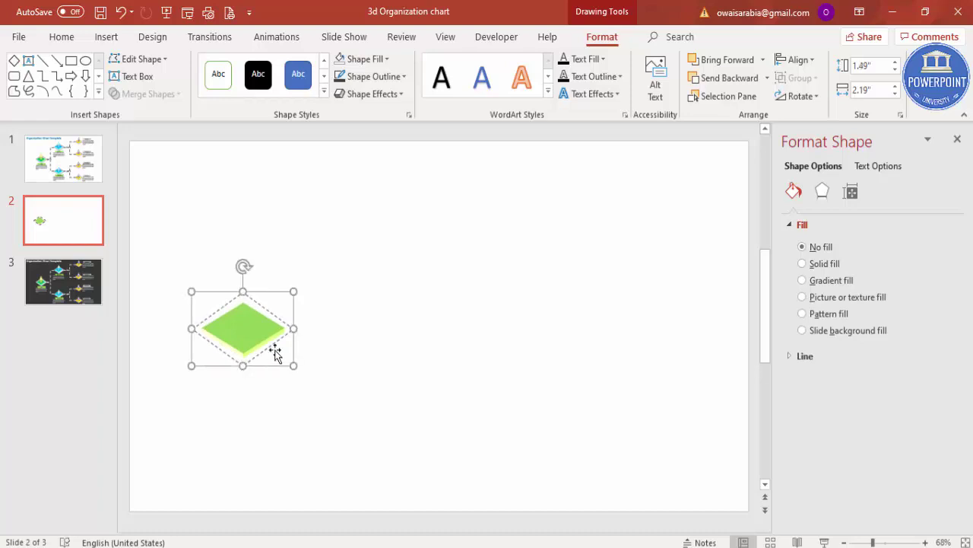
pyautogui.click(337, 371)
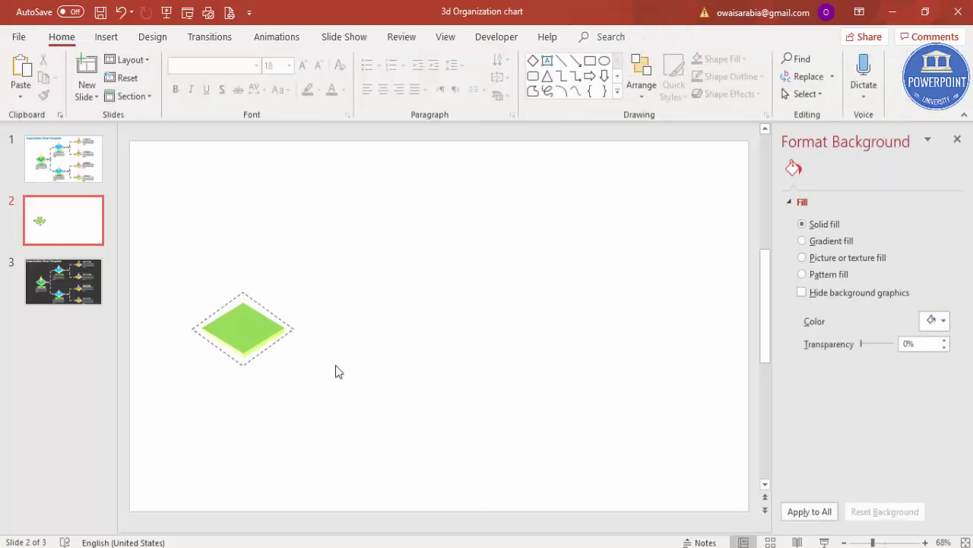
# Group the green tile with its dashed diamond and place two copies to its right, one above and one below.
pyautogui.moveTo(176, 253); pyautogui.dragTo(380, 423)
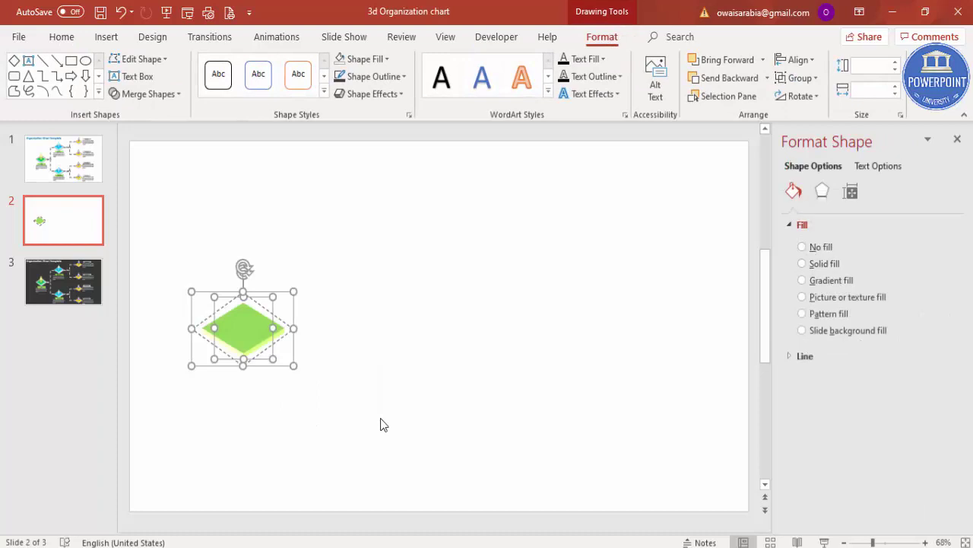
pyautogui.hotkey('ctrl', 'g')
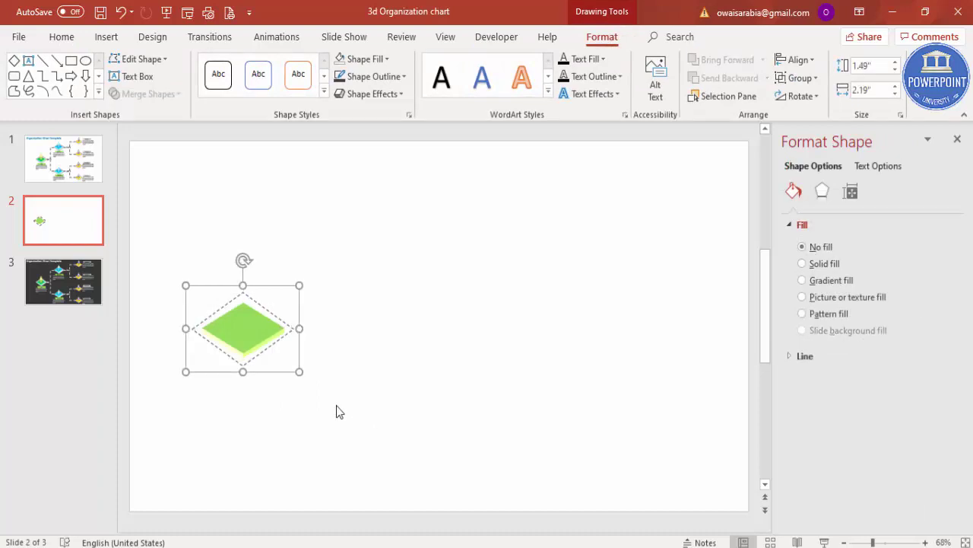
pyautogui.moveTo(267, 328); pyautogui.dragTo(418, 451)
pyautogui.scroll(2, 511, 213)
pyautogui.scroll(-1, 522, 261)
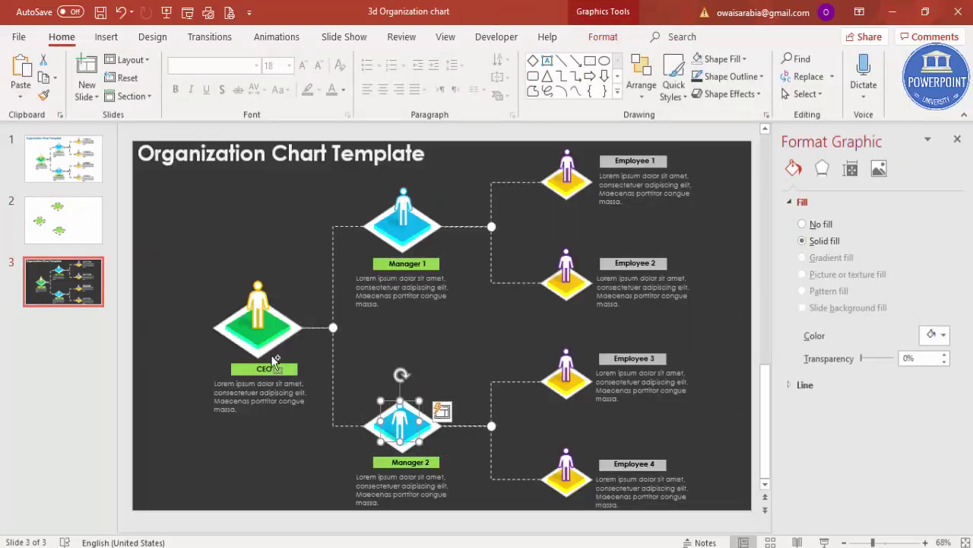
pyautogui.click(96, 236)
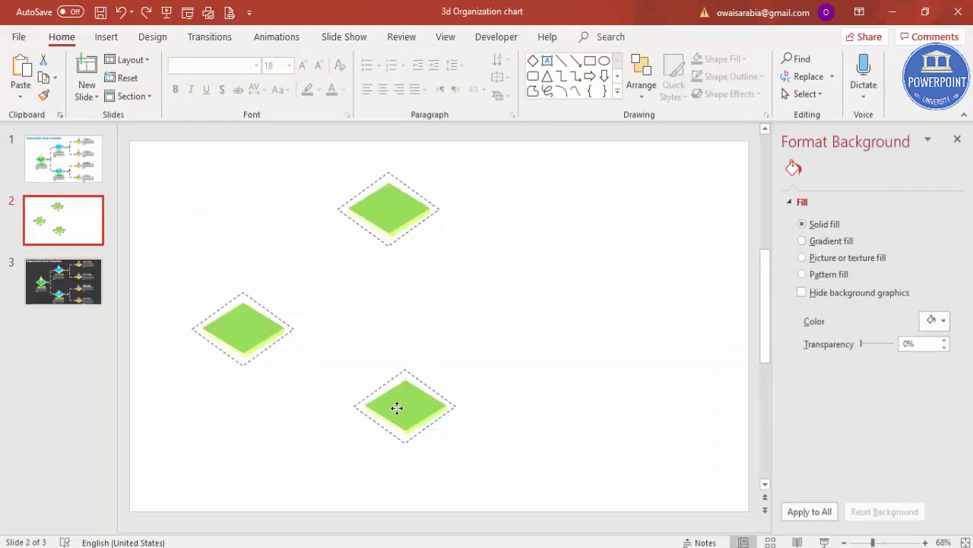
pyautogui.moveTo(397, 408); pyautogui.dragTo(399, 434)
# Scale down both tile copies so they are smaller than the original, the upper one to about 1.24" by 1.82".
pyautogui.click(400, 210)
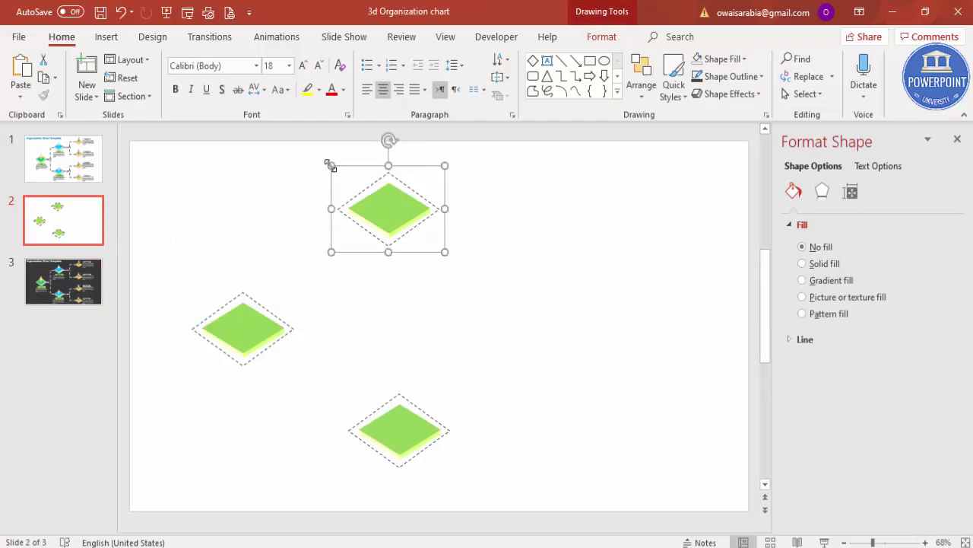
pyautogui.moveTo(335, 166); pyautogui.dragTo(356, 187)
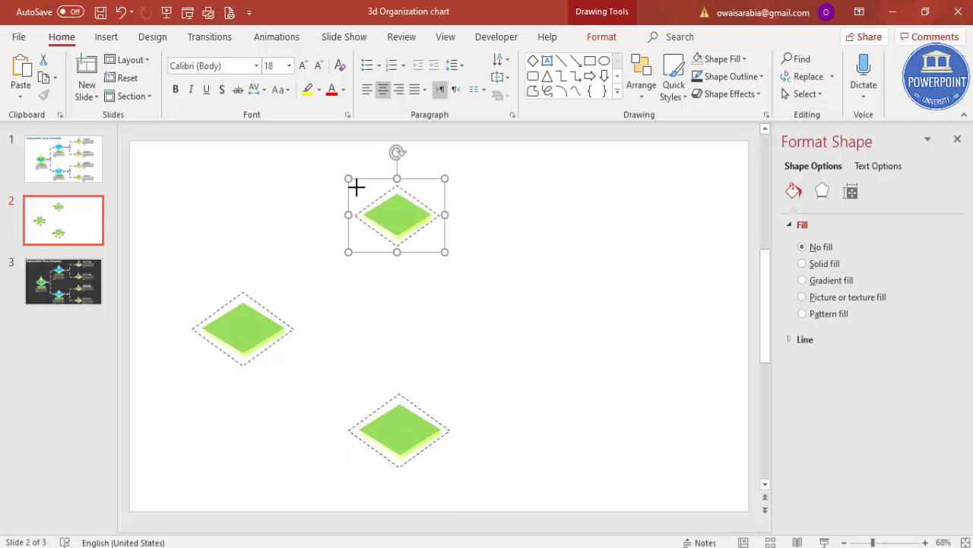
pyautogui.click(378, 449)
pyautogui.moveTo(342, 386); pyautogui.dragTo(358, 398)
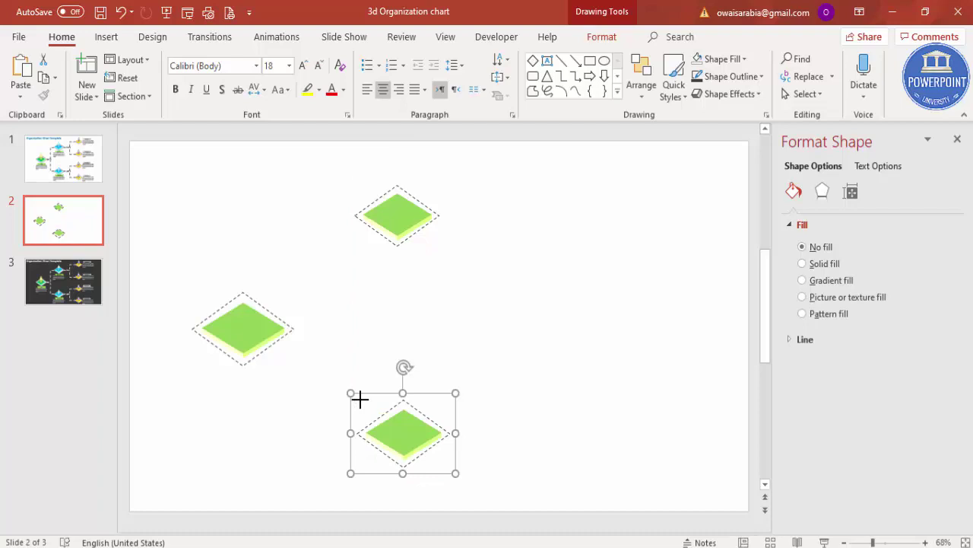
# Fill the 3-D squares of the lower and upper tile copies with the standard light blue colour.
pyautogui.click(425, 432)
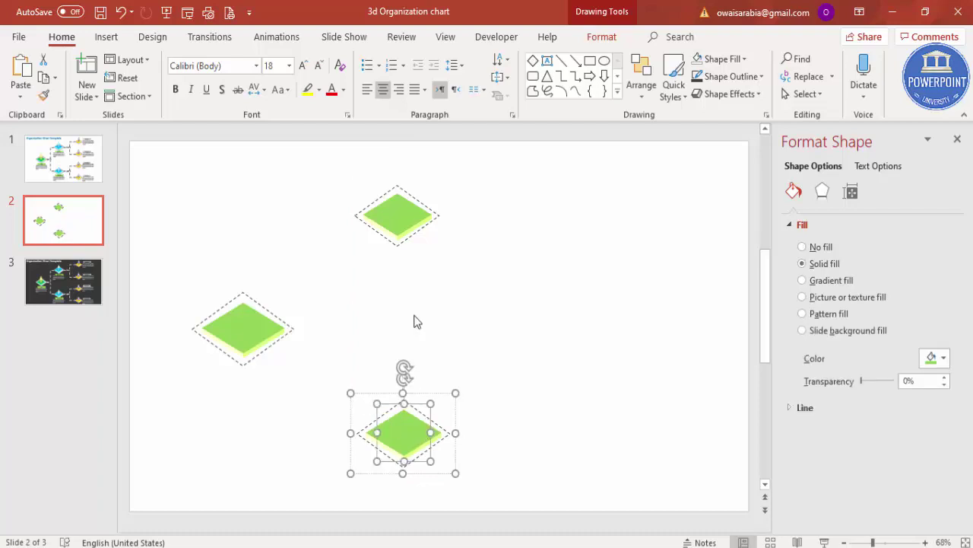
pyautogui.click(591, 37)
pyautogui.click(382, 60)
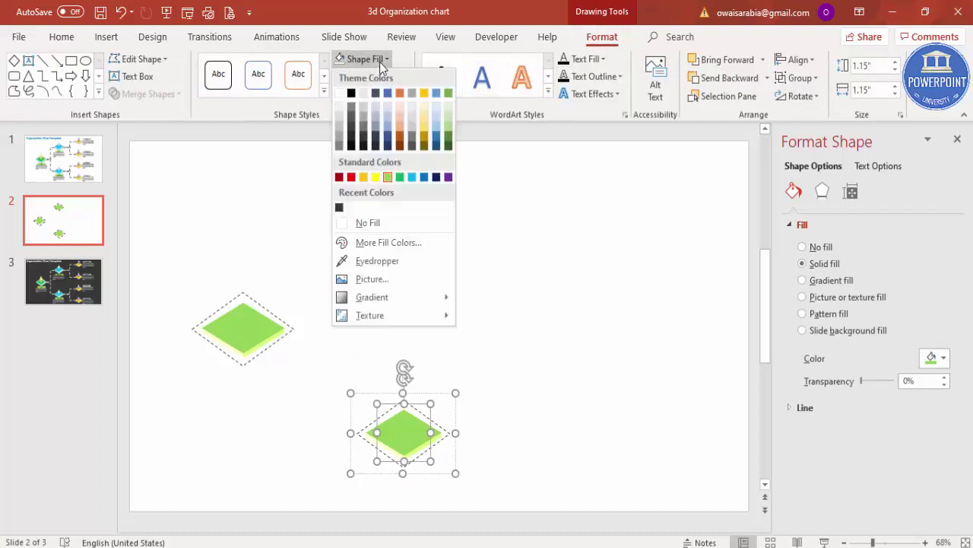
pyautogui.click(411, 177)
pyautogui.click(403, 218)
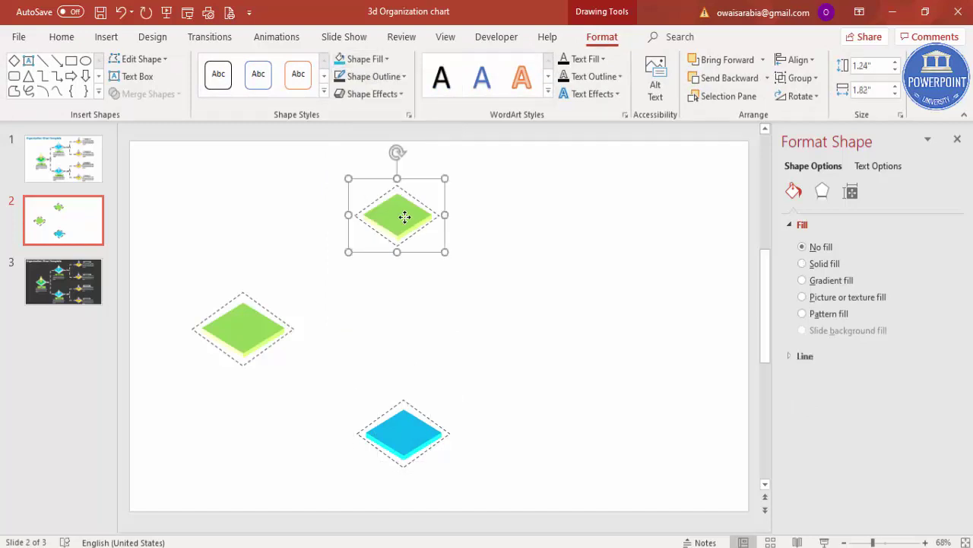
pyautogui.click(400, 215)
pyautogui.click(356, 59)
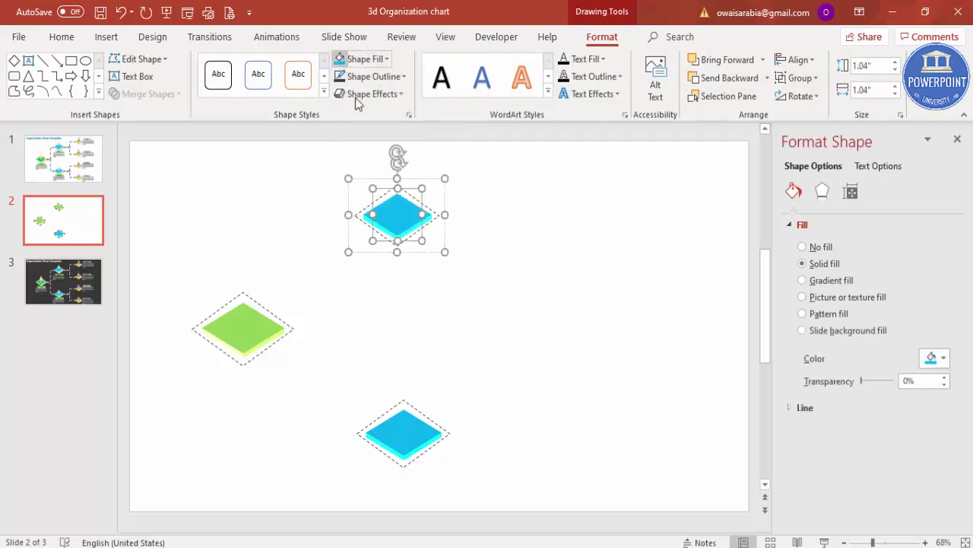
pyautogui.click(487, 247)
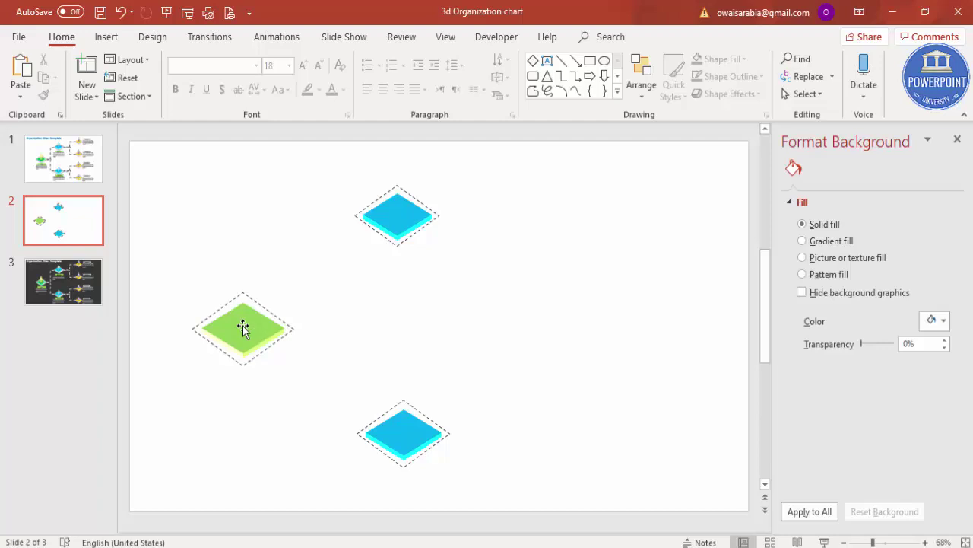
# Draw an elbow connector between the lower blue tile's left corner and the green tile's right corner.
pyautogui.click(106, 37)
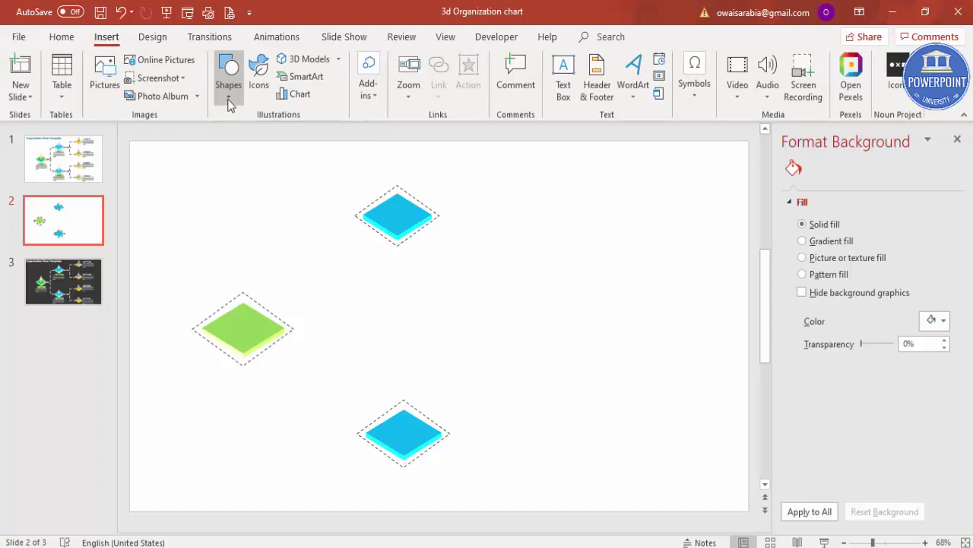
pyautogui.click(230, 104)
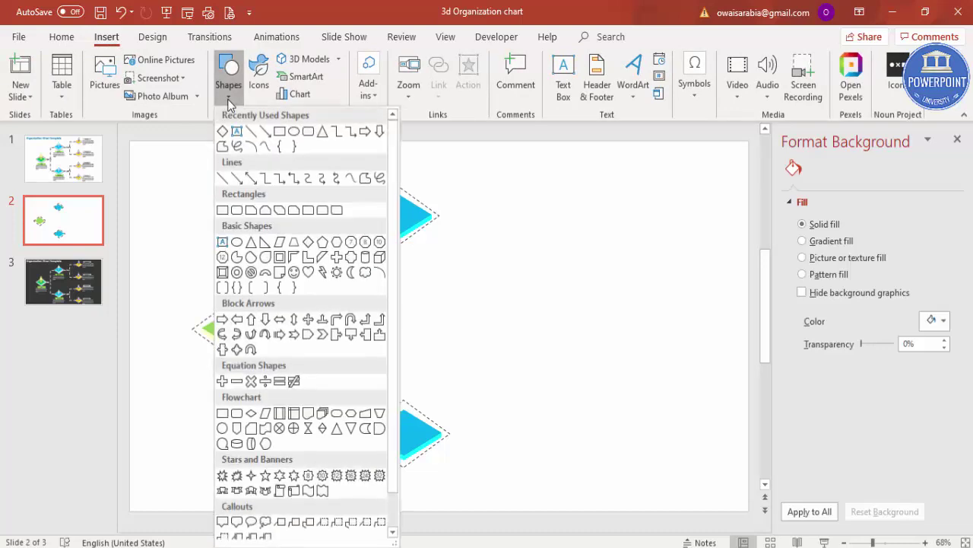
pyautogui.click(263, 178)
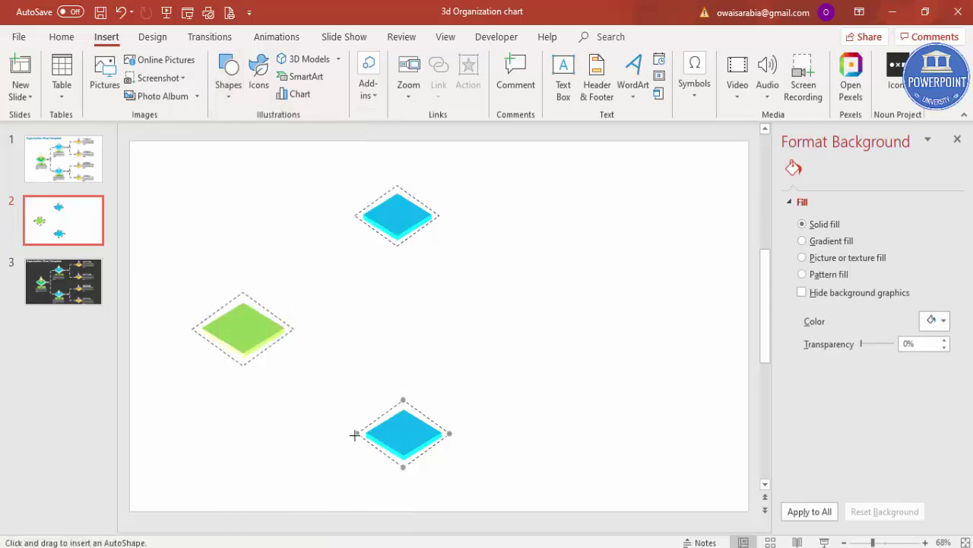
pyautogui.moveTo(354, 433); pyautogui.dragTo(294, 328)
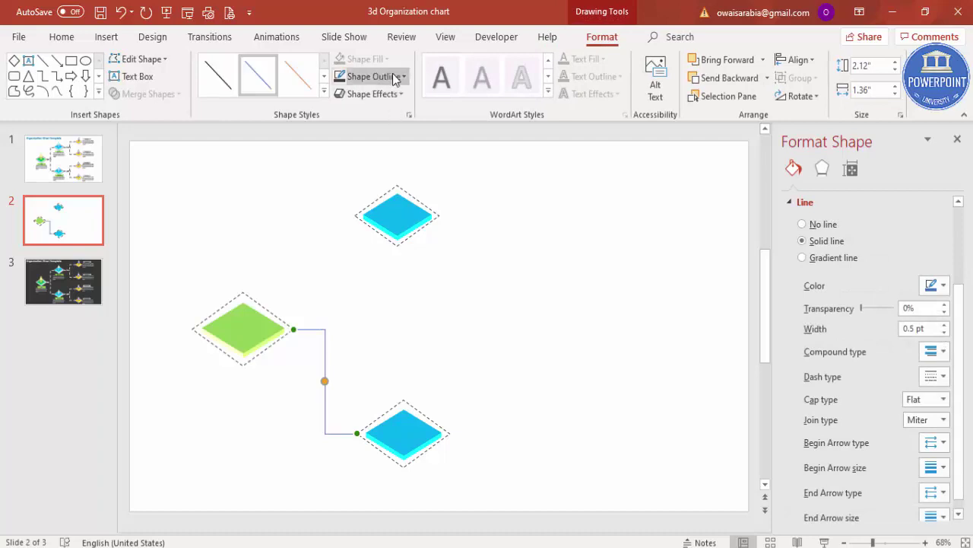
# Format the elbow connector as a dark grey dashed line with a weight of 1½ pt.
pyautogui.click(386, 78)
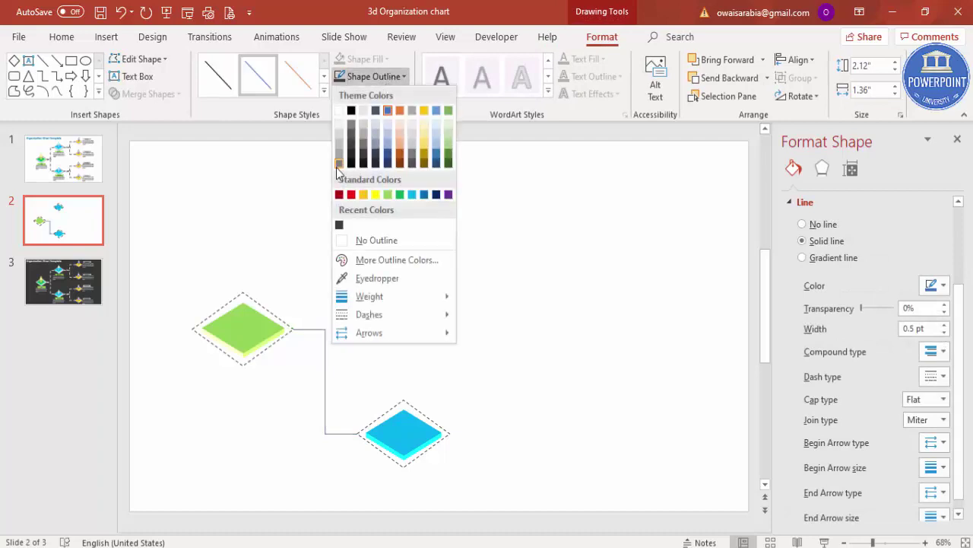
pyautogui.click(337, 163)
pyautogui.click(380, 76)
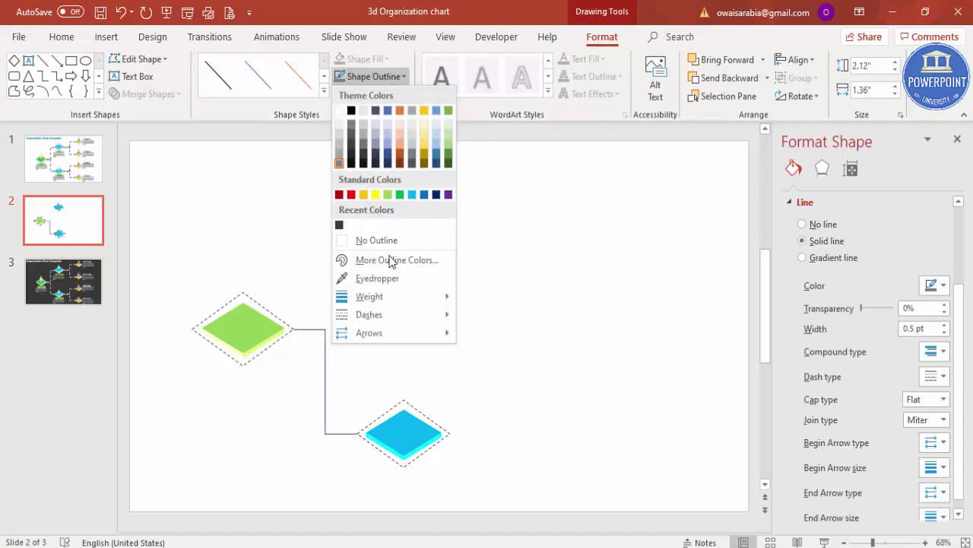
pyautogui.moveTo(396, 299)
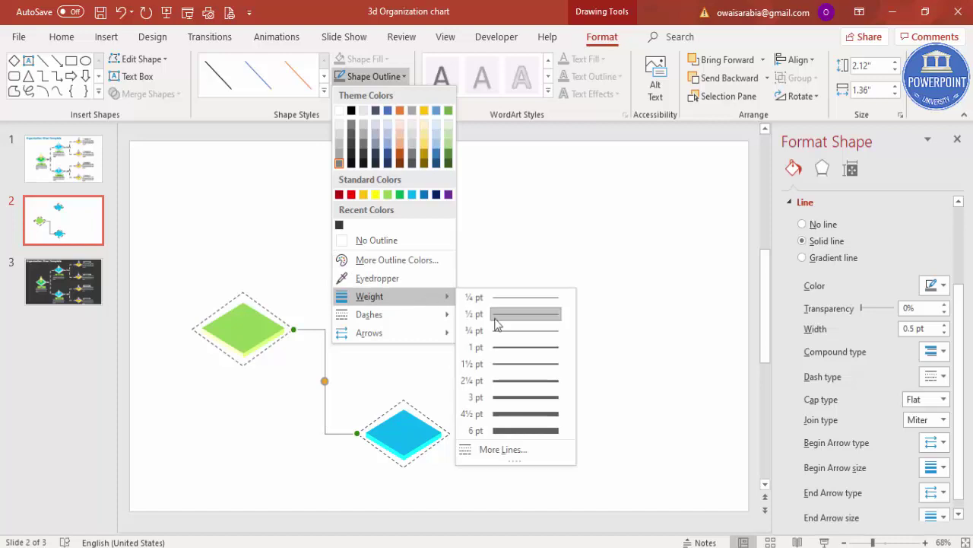
pyautogui.click(520, 365)
pyautogui.click(380, 78)
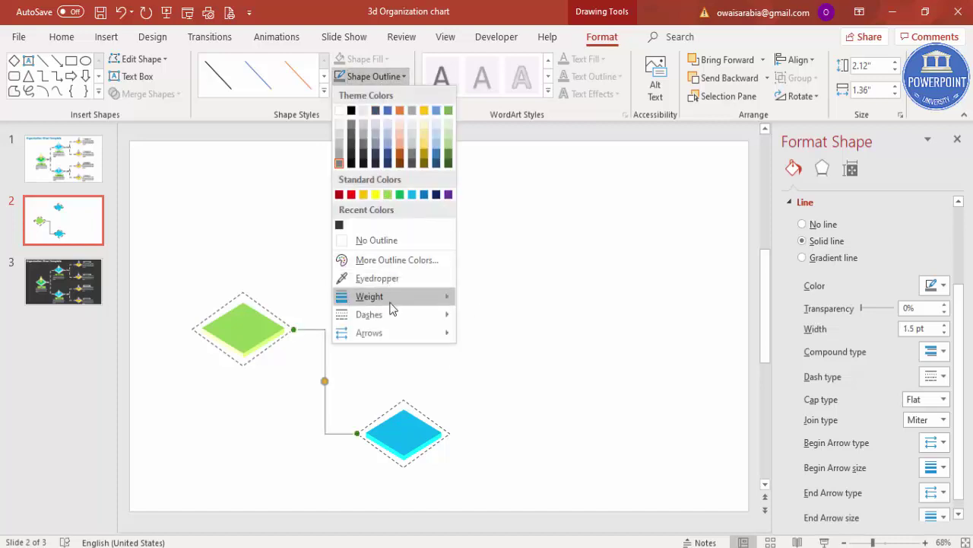
pyautogui.moveTo(393, 314)
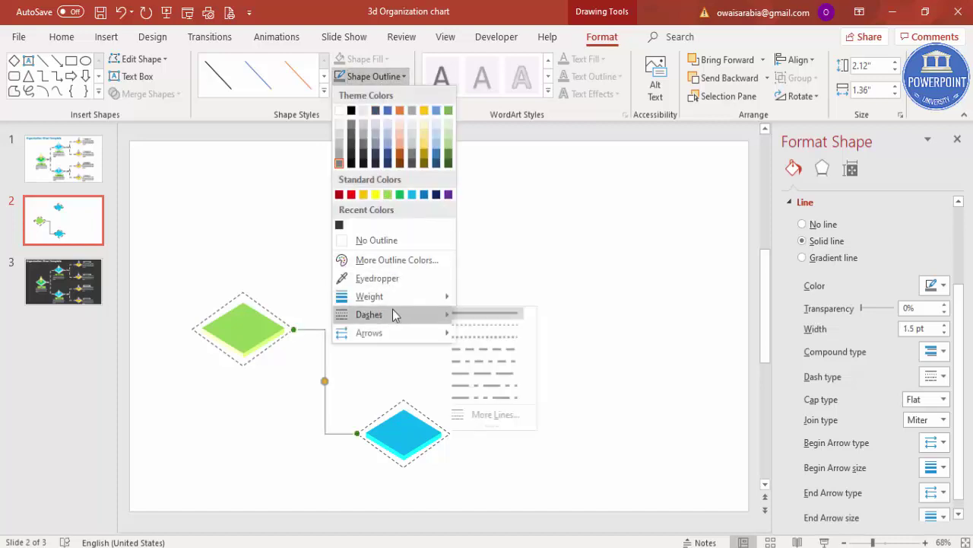
pyautogui.click(489, 348)
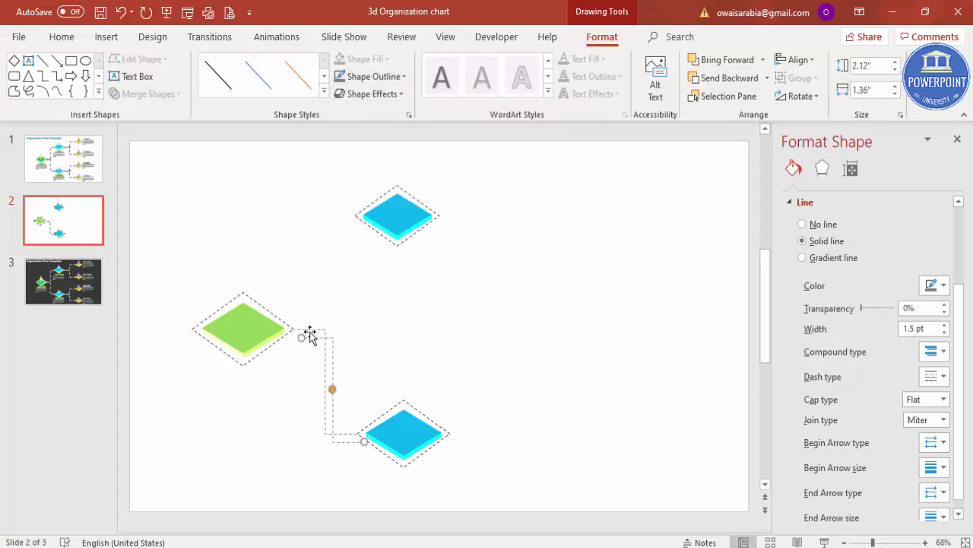
# Attach a duplicate of the dashed connector between the green tile's right corner and the upper blue tile's left corner.
pyautogui.moveTo(304, 332); pyautogui.dragTo(292, 329)
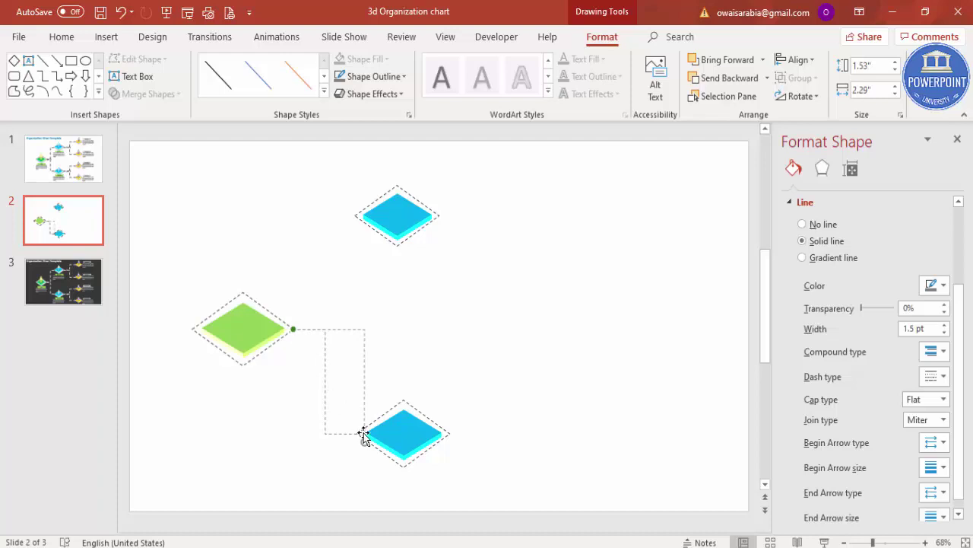
pyautogui.moveTo(360, 437); pyautogui.dragTo(350, 215)
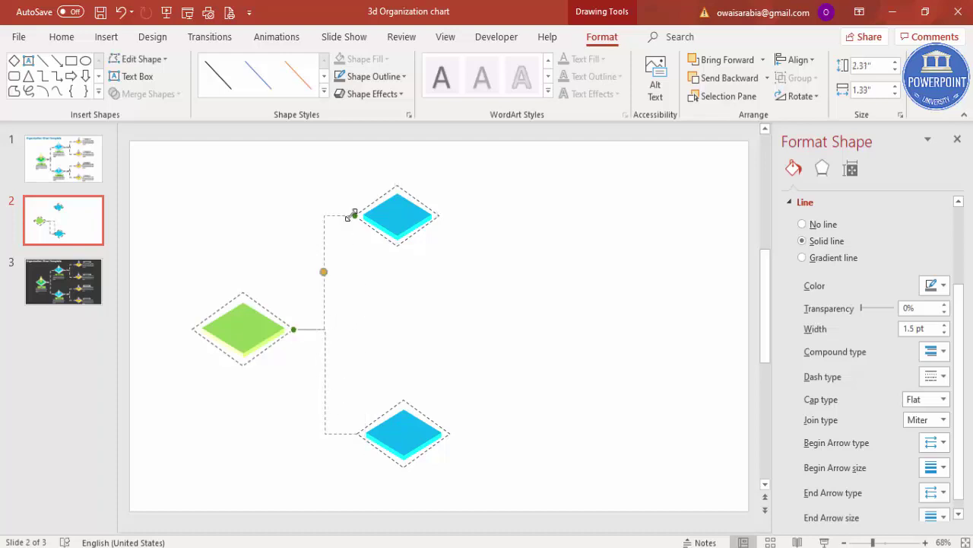
pyautogui.click(412, 294)
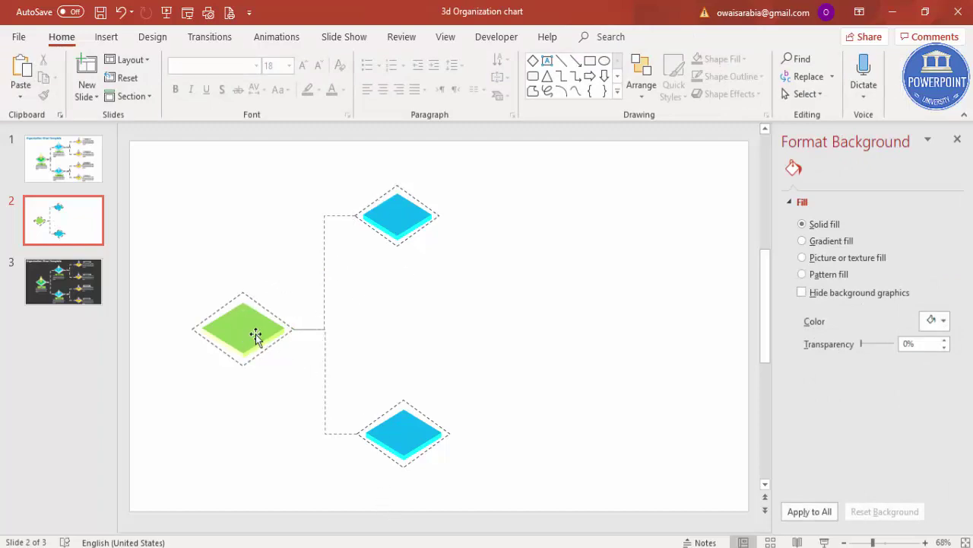
# Copy the upper blue tile, shrink the copy to about 0.95" by 1.4", and place it to the right near the slide's upper edge.
pyautogui.click(405, 201)
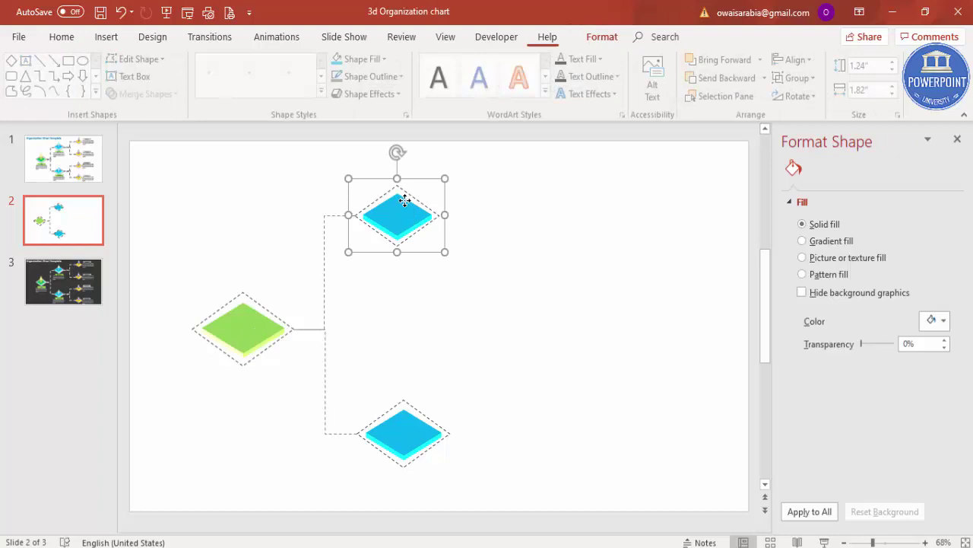
pyautogui.moveTo(405, 200); pyautogui.dragTo(526, 239)
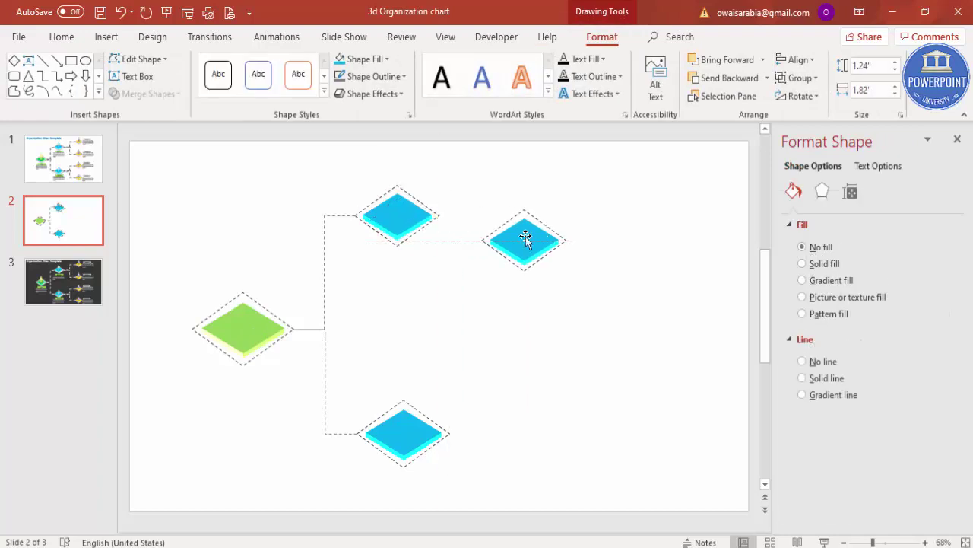
pyautogui.moveTo(477, 203); pyautogui.dragTo(522, 180)
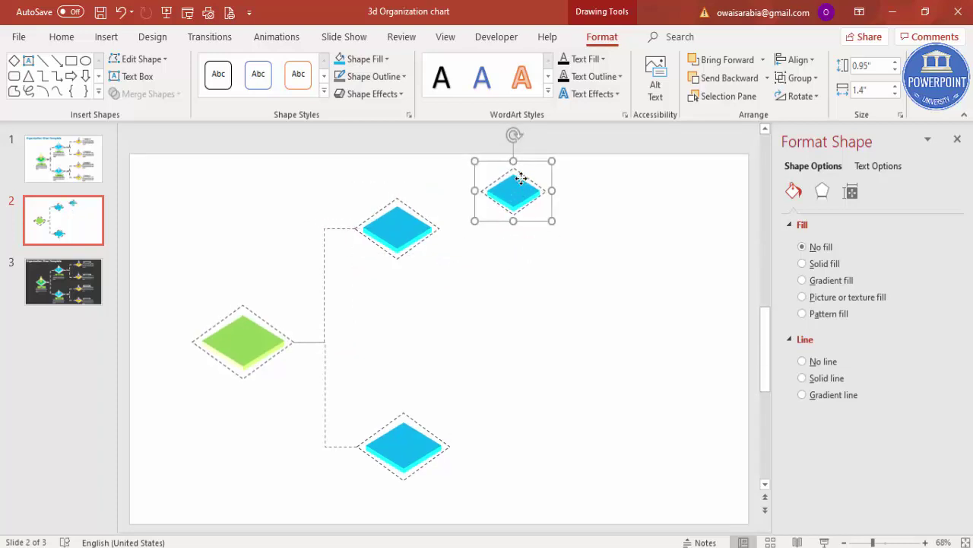
# Duplicate the small blue tile directly below itself and copy the pair downward beside the lower blue tile.
pyautogui.hotkey('ctrl', 'd')
pyautogui.moveTo(645, 170); pyautogui.dragTo(516, 265)
pyautogui.keyDown('shift'); pyautogui.click(517, 183); pyautogui.keyUp('shift')
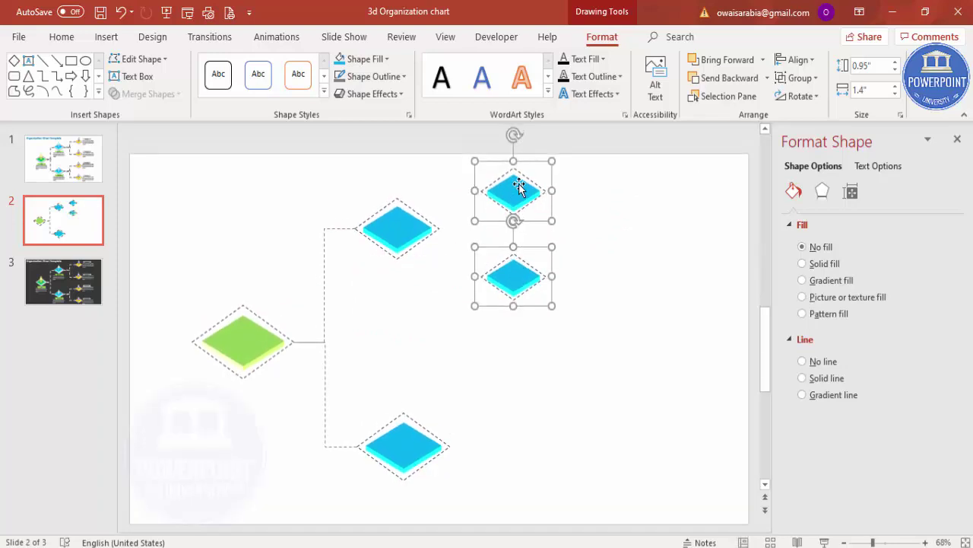
pyautogui.moveTo(518, 187); pyautogui.dragTo(517, 390)
pyautogui.click(593, 330)
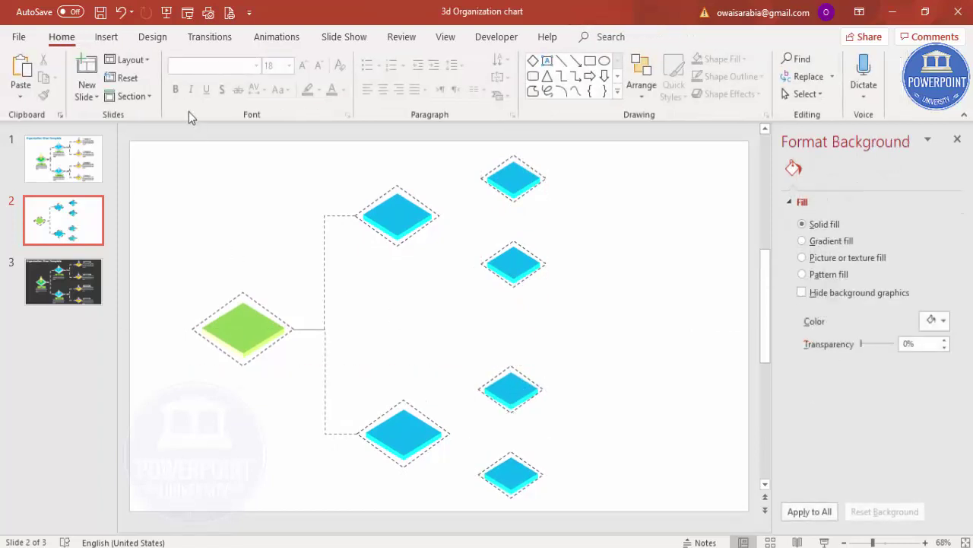
# Duplicate the dashed elbow connector and attach it between the lower blue tile's right corner and the lowest small tile's left corner.
pyautogui.click(326, 383)
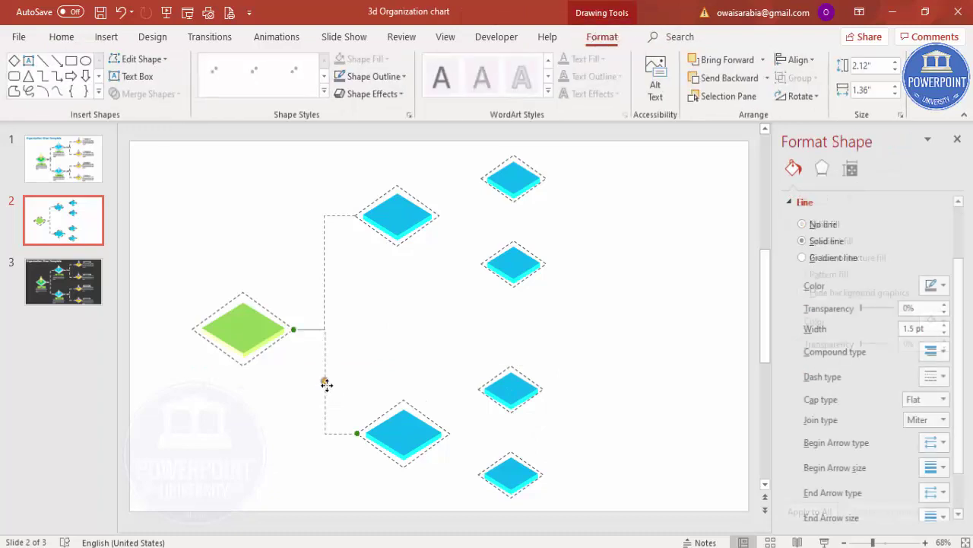
pyautogui.moveTo(358, 434); pyautogui.dragTo(478, 475)
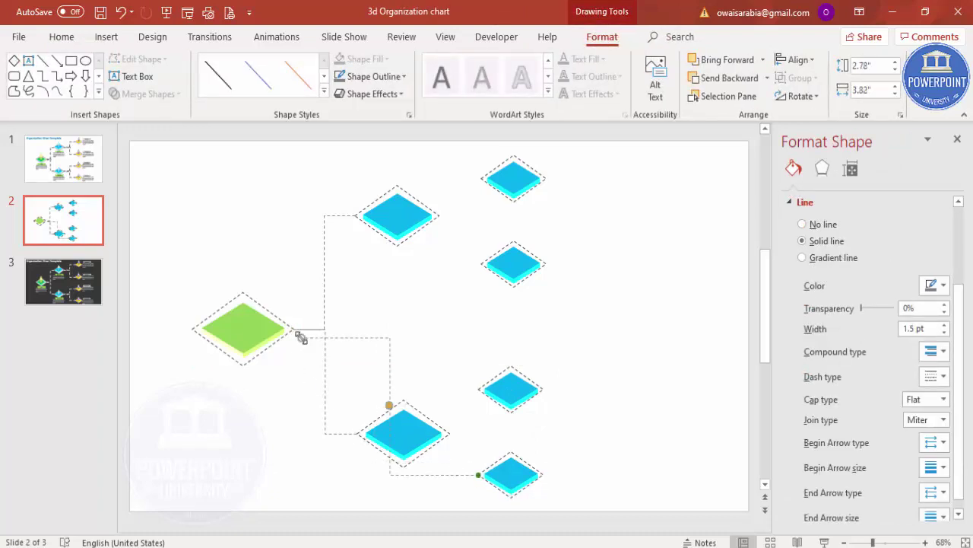
pyautogui.moveTo(301, 338); pyautogui.dragTo(450, 431)
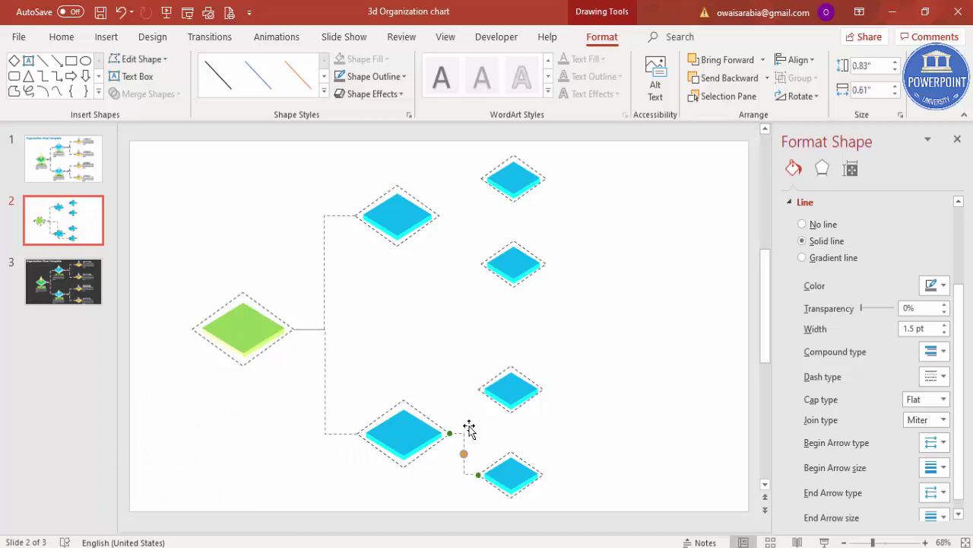
# Paste another dashed connector and attach it between the lower blue tile's right corner and the third small tile from the top.
pyautogui.hotkey('ctrl', 'v')
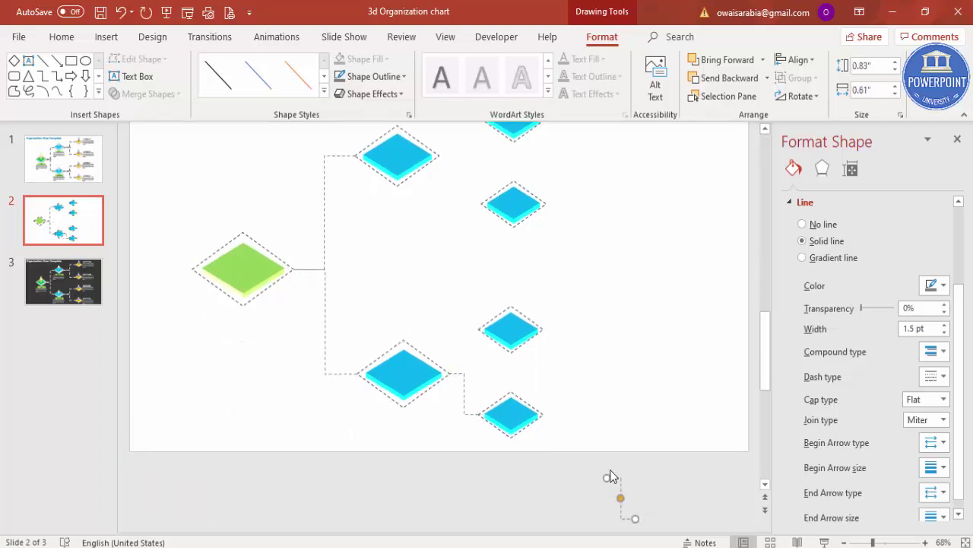
pyautogui.click(604, 473)
pyautogui.moveTo(616, 482); pyautogui.dragTo(439, 307)
pyautogui.scroll(2, 439, 307)
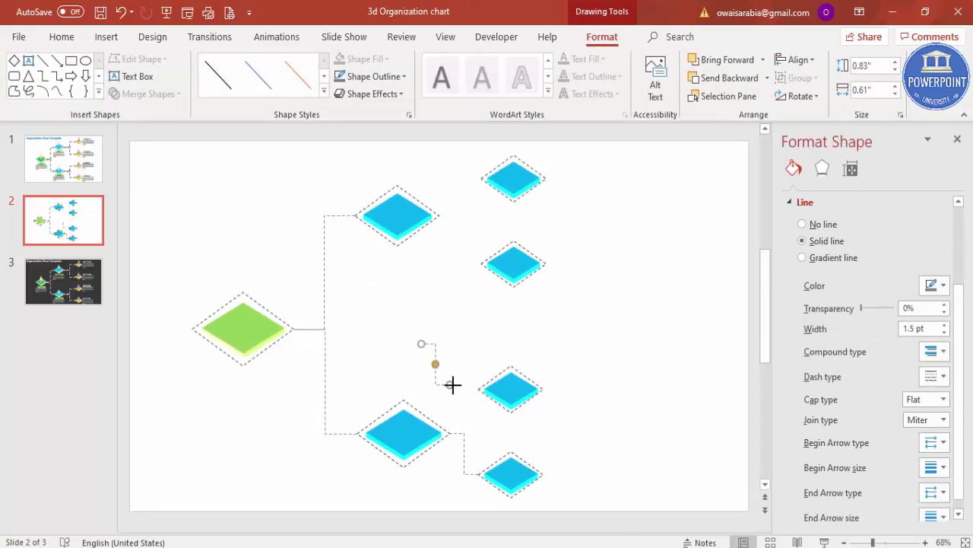
pyautogui.moveTo(451, 385); pyautogui.dragTo(477, 390)
pyautogui.moveTo(422, 345); pyautogui.dragTo(450, 429)
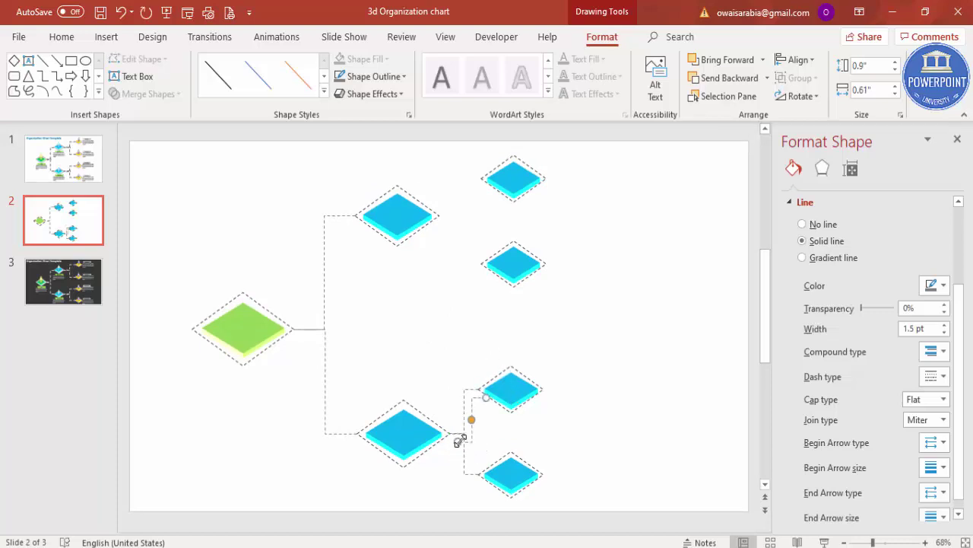
# Link the upper blue tile's right corner to the left corners of both upper small tiles with two more copies of the dashed connector.
pyautogui.moveTo(459, 440); pyautogui.dragTo(441, 218)
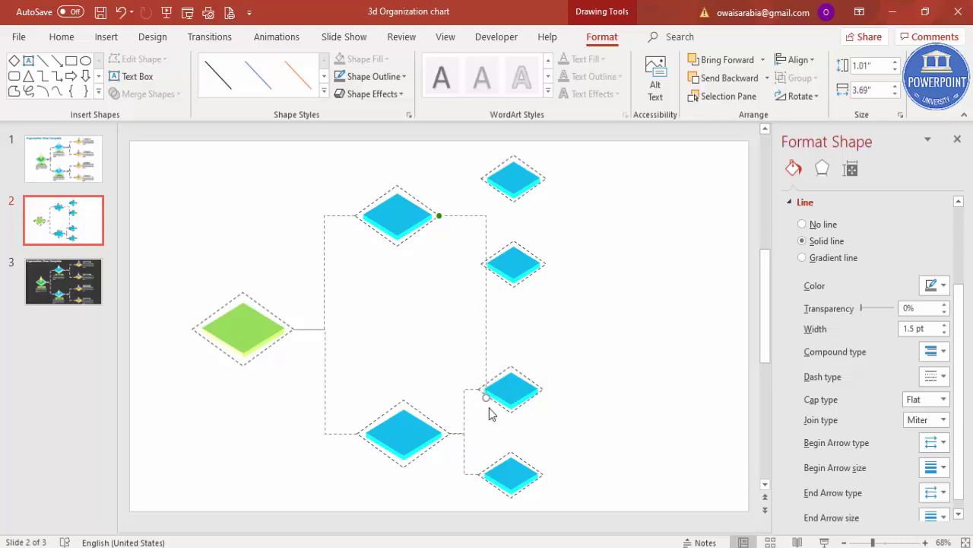
pyautogui.moveTo(487, 399); pyautogui.dragTo(478, 266)
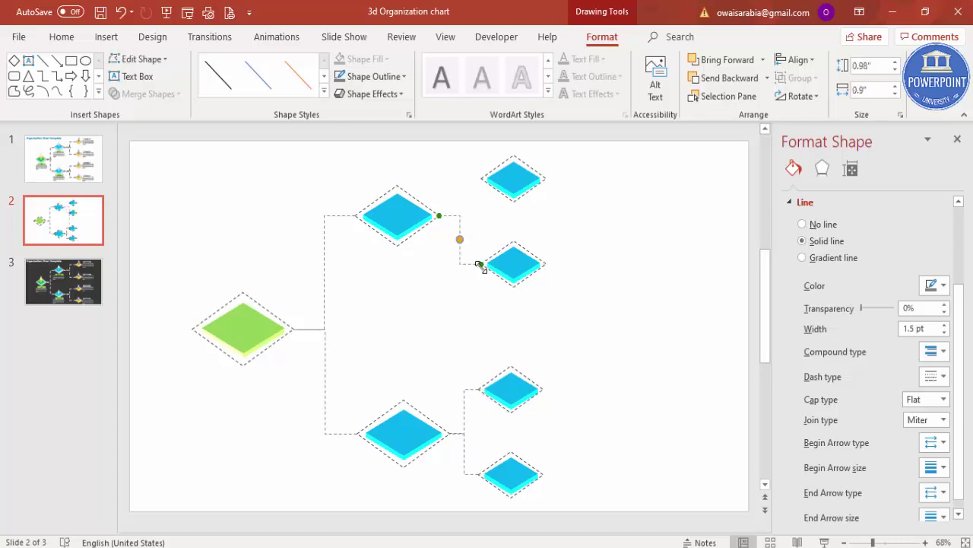
pyautogui.scroll(1, 478, 265)
pyautogui.moveTo(470, 177); pyautogui.dragTo(479, 265)
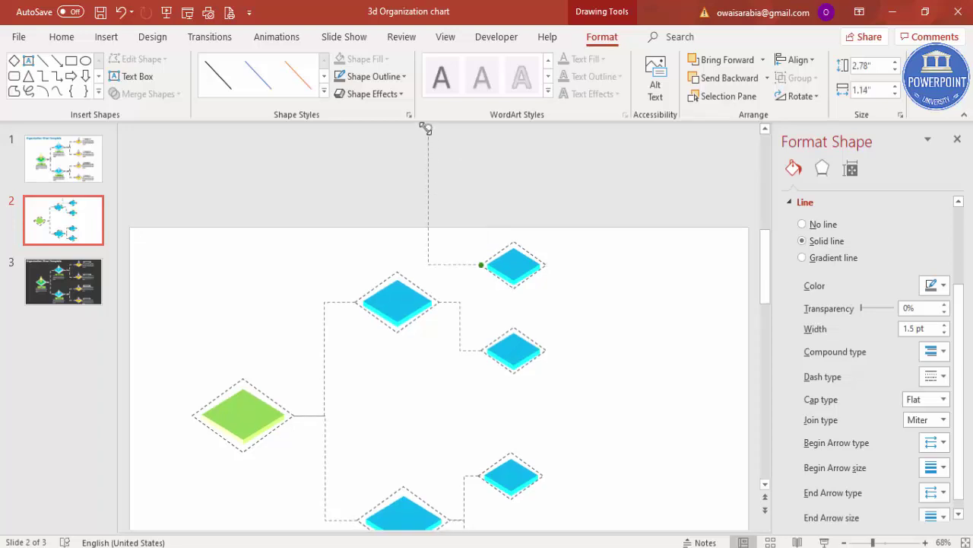
pyautogui.moveTo(426, 129); pyautogui.dragTo(437, 302)
pyautogui.scroll(-1, 484, 306)
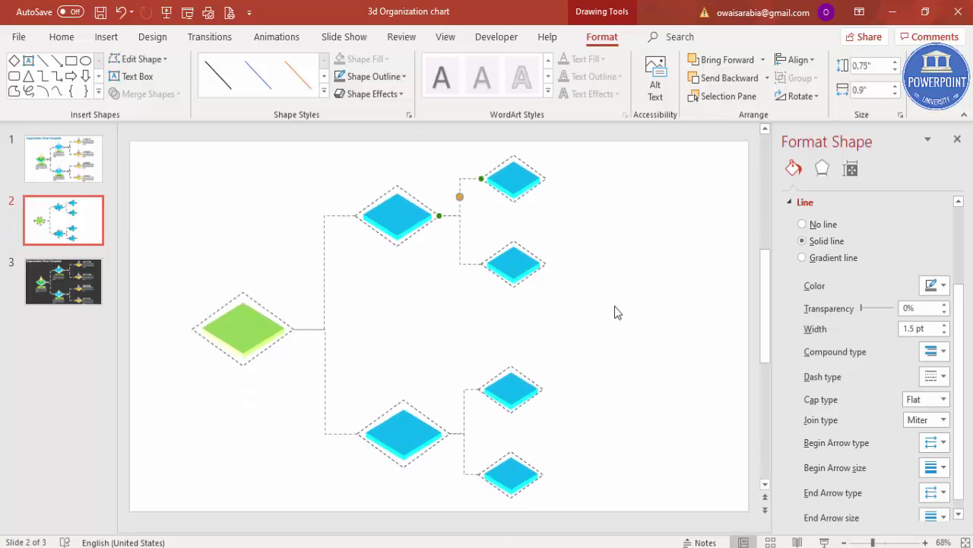
pyautogui.click(615, 306)
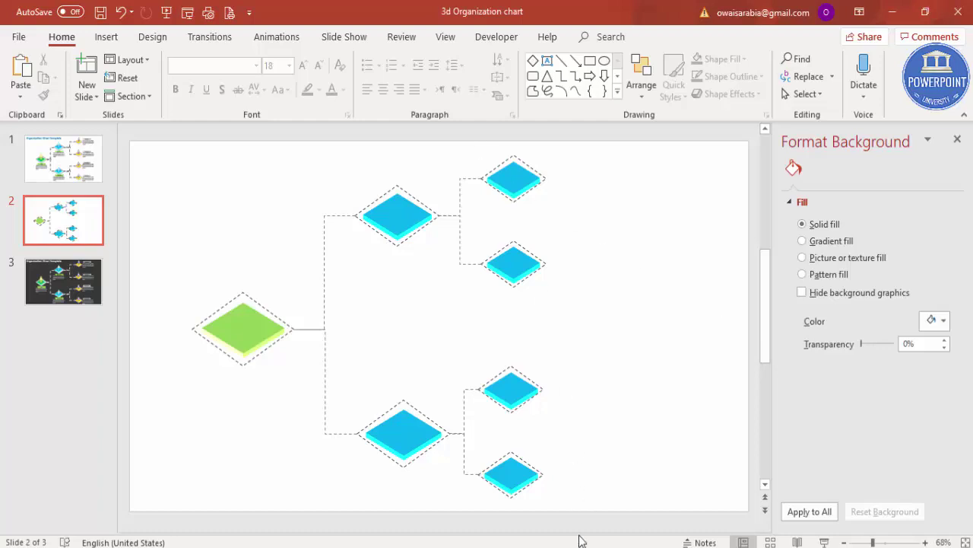
# Shift all four small third-level tiles together slightly to the right to lengthen their connectors.
pyautogui.moveTo(578, 526); pyautogui.dragTo(472, 120)
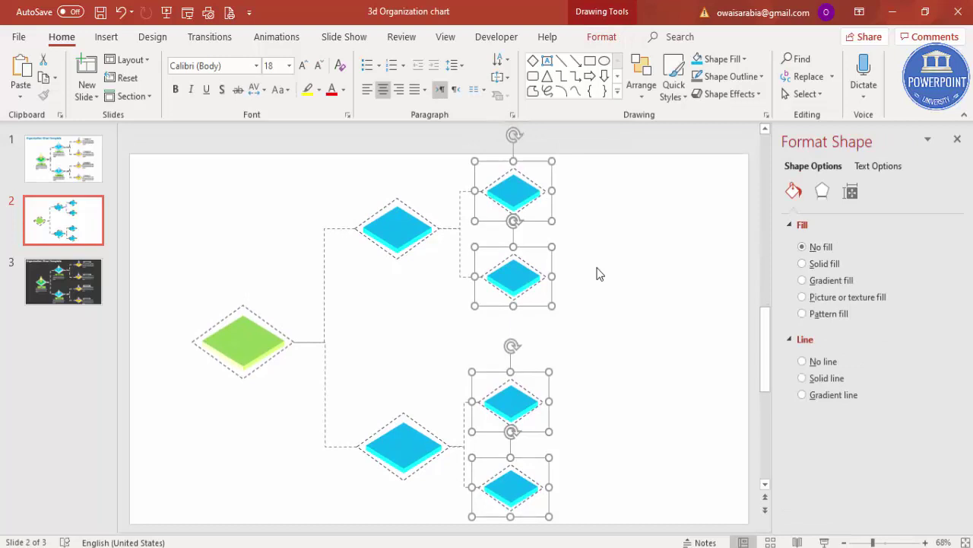
pyautogui.press('Right')
pyautogui.press('Right')
pyautogui.press('Right')
pyautogui.press('Right')
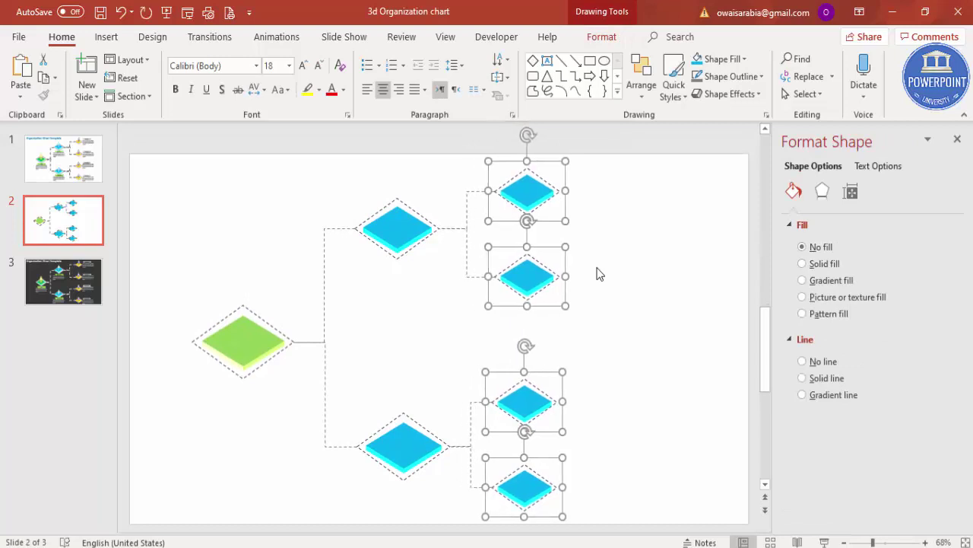
pyautogui.press('Right')
pyautogui.press('Right')
pyautogui.press('Right')
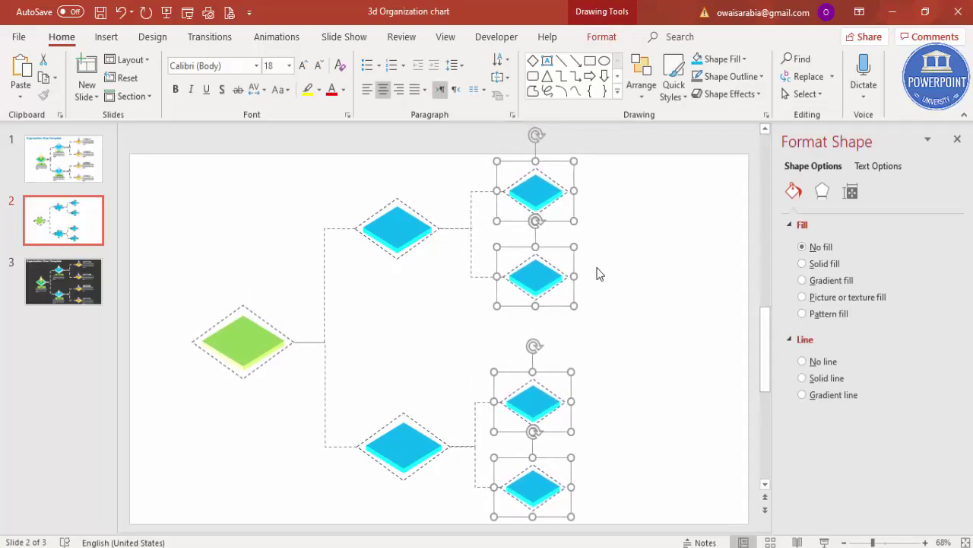
pyautogui.click(475, 340)
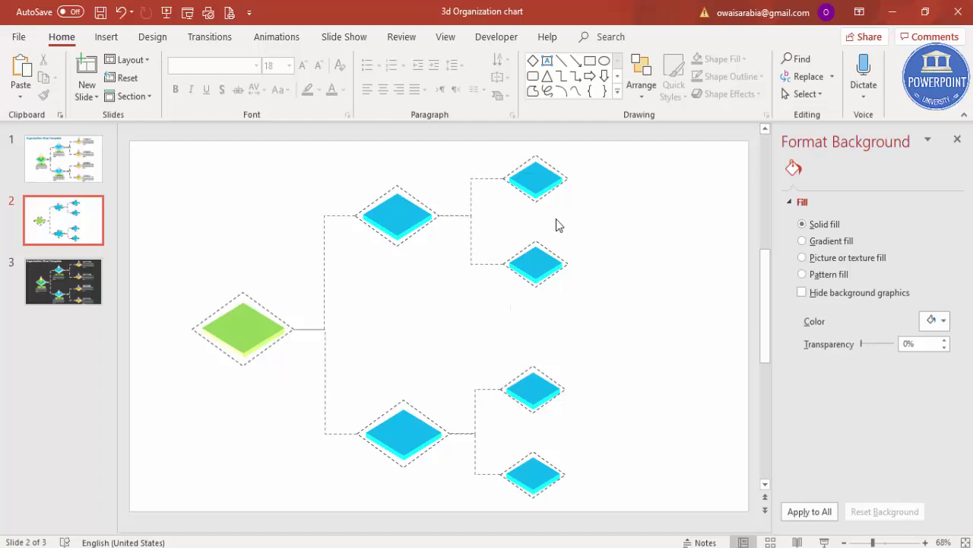
# Fill the topmost small tile with the darkest grey shade of the white theme color.
pyautogui.click(542, 181)
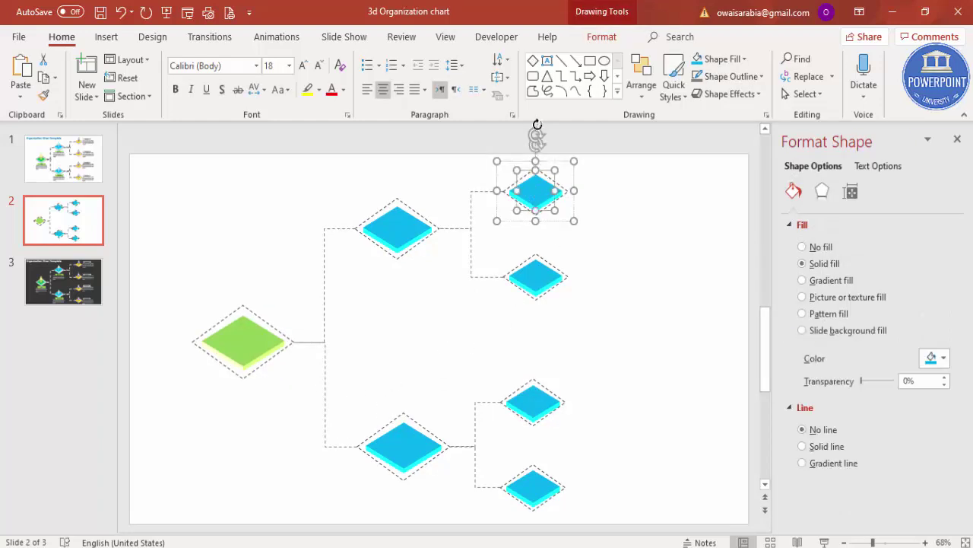
pyautogui.click(601, 37)
pyautogui.click(359, 59)
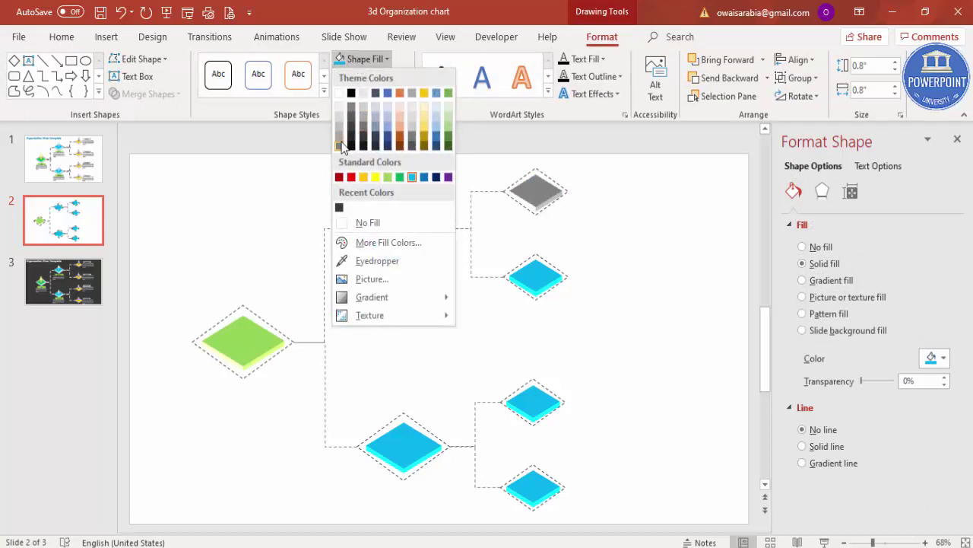
pyautogui.click(342, 146)
# Repeat the grey fill on the other three small third-level tiles.
pyautogui.click(533, 280)
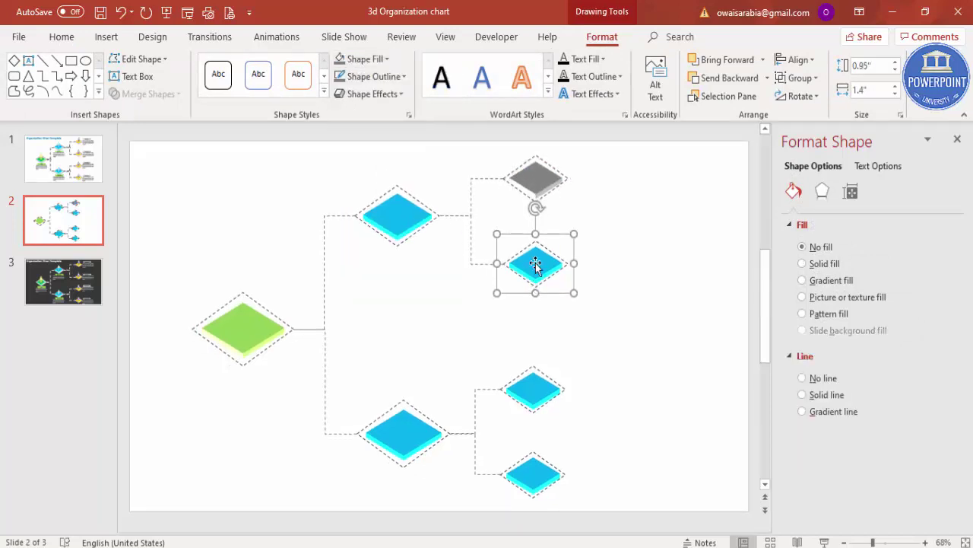
pyautogui.click(535, 263)
pyautogui.press('F4')
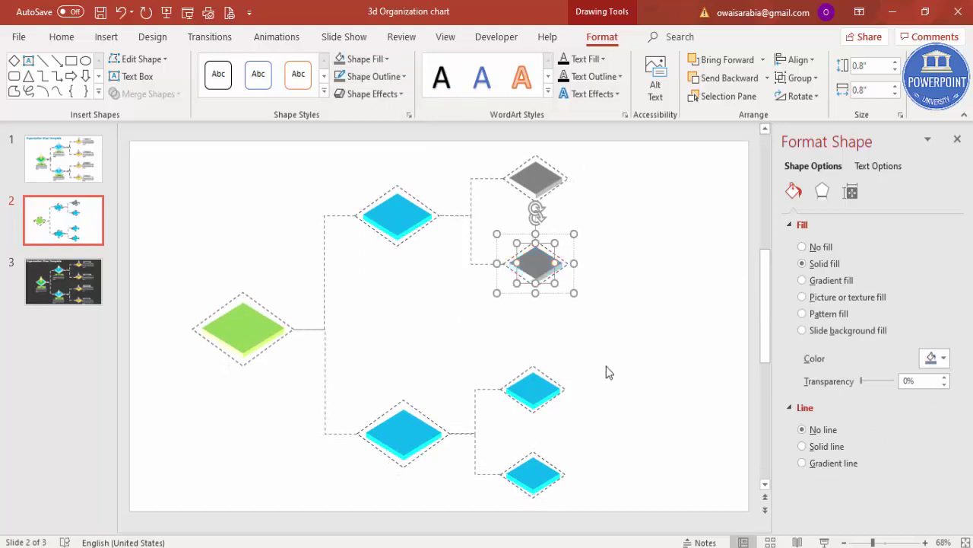
pyautogui.click(536, 386)
pyautogui.click(535, 387)
pyautogui.press('F4')
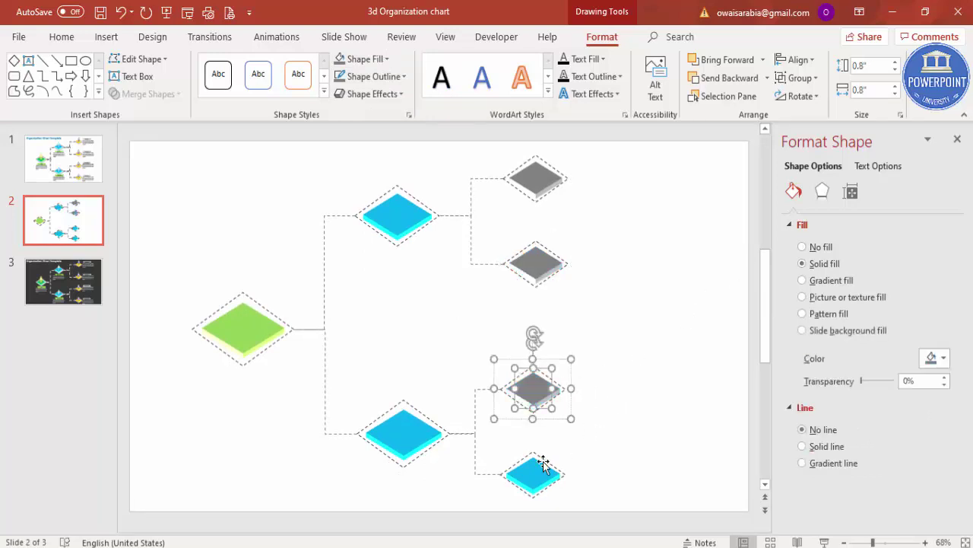
pyautogui.click(538, 468)
pyautogui.click(541, 473)
pyautogui.press('F4')
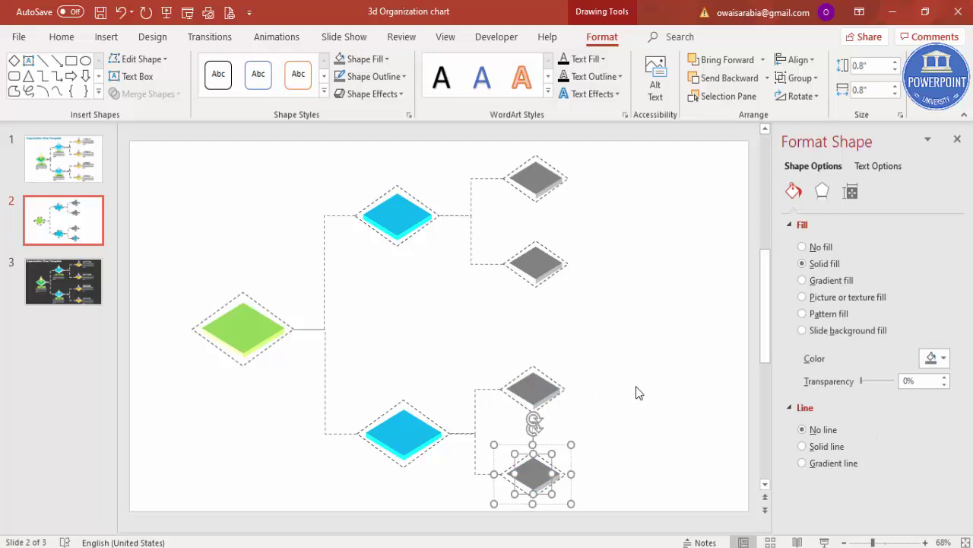
pyautogui.click(637, 392)
# Insert a text box below the green tile reading "CEO" and center its text.
pyautogui.click(111, 38)
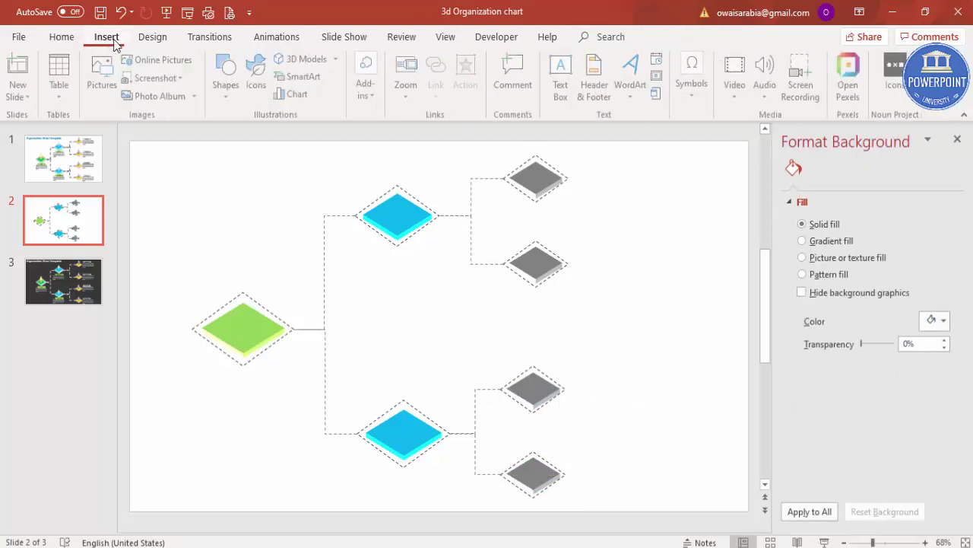
pyautogui.click(564, 70)
pyautogui.moveTo(222, 384); pyautogui.dragTo(287, 391)
pyautogui.write('CE')
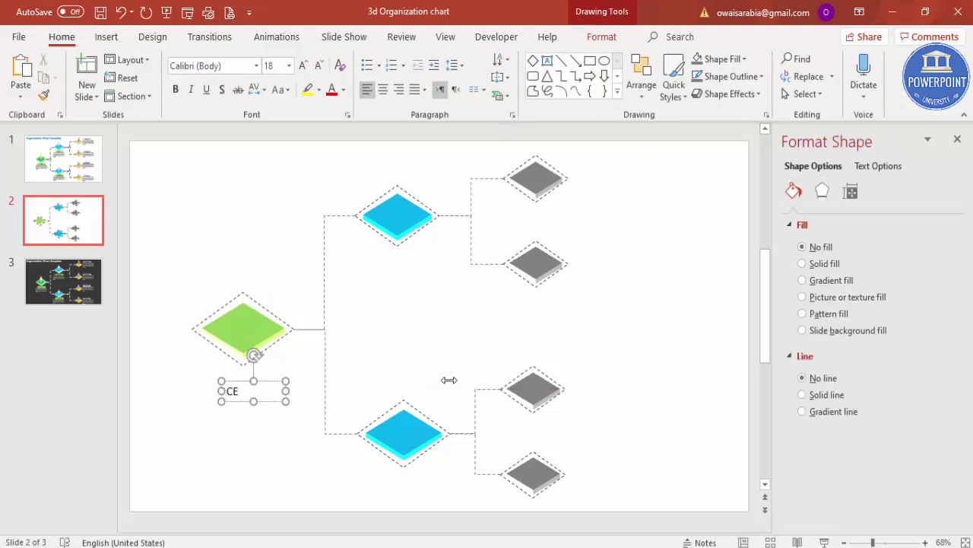
pyautogui.write('O')
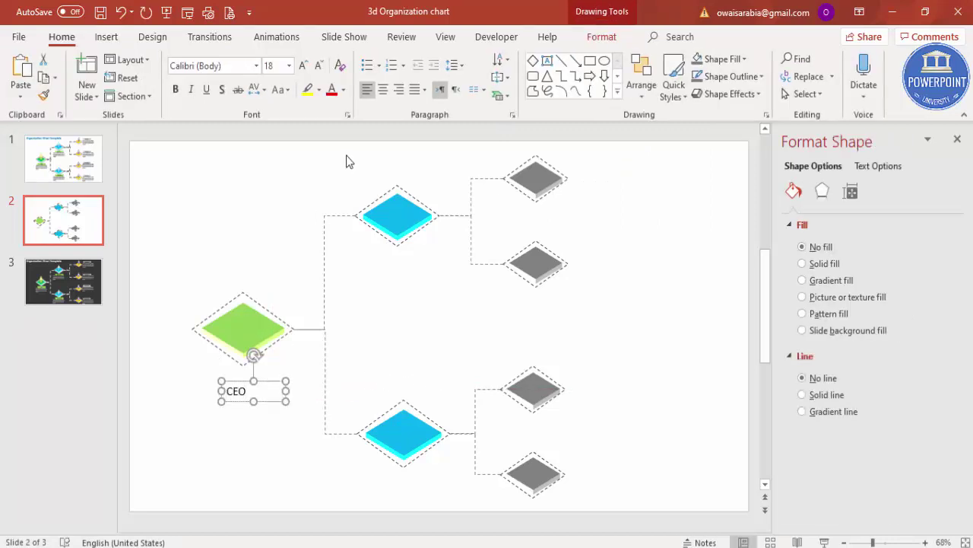
pyautogui.click(383, 90)
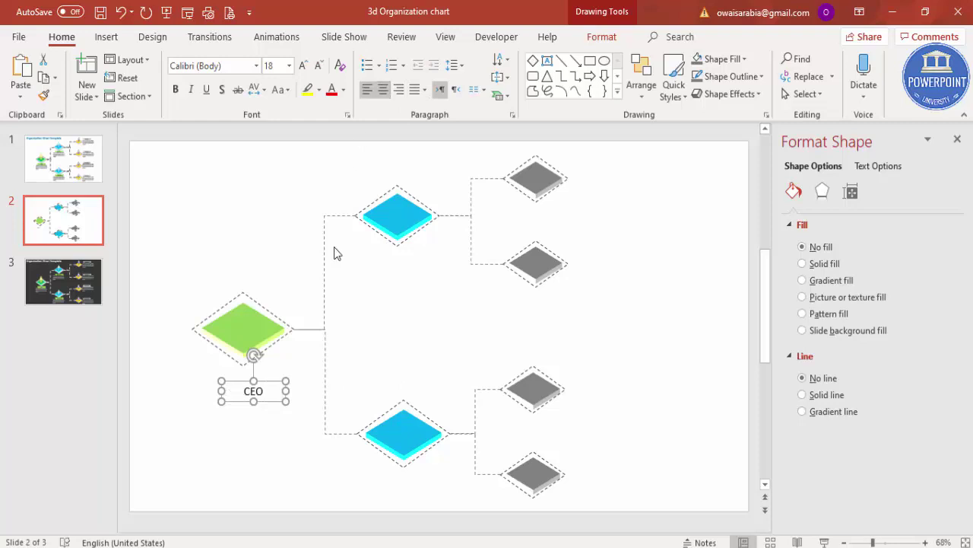
# Format the CEO label as bold 12 pt Century Gothic and place it centered directly beneath the green tile.
pyautogui.click(239, 69)
pyautogui.write('Cent')
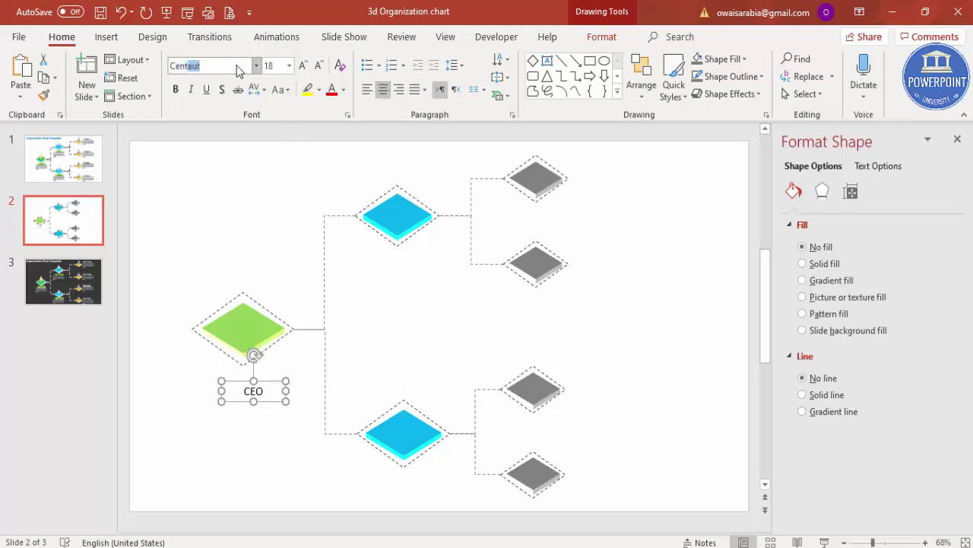
pyautogui.write('ury Gothic')
pyautogui.press('Return')
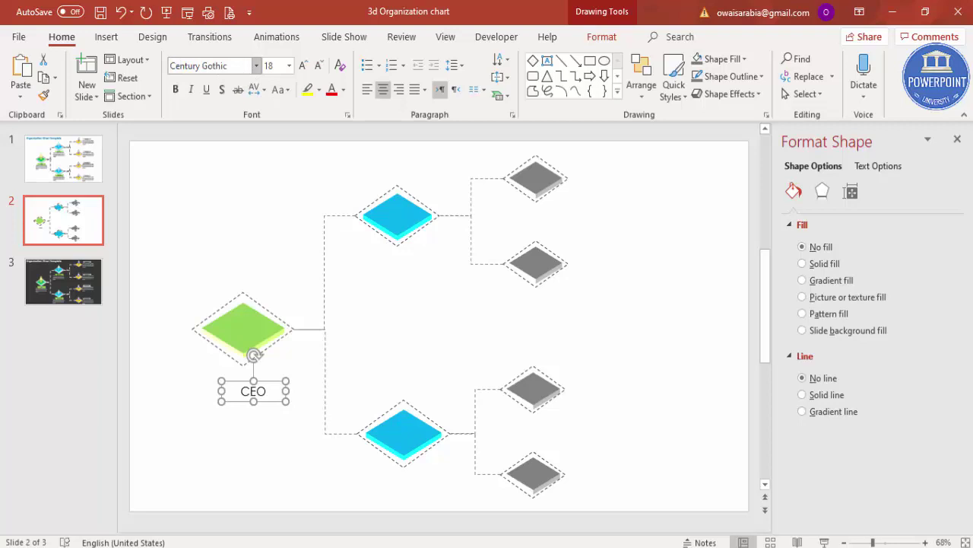
pyautogui.click(175, 89)
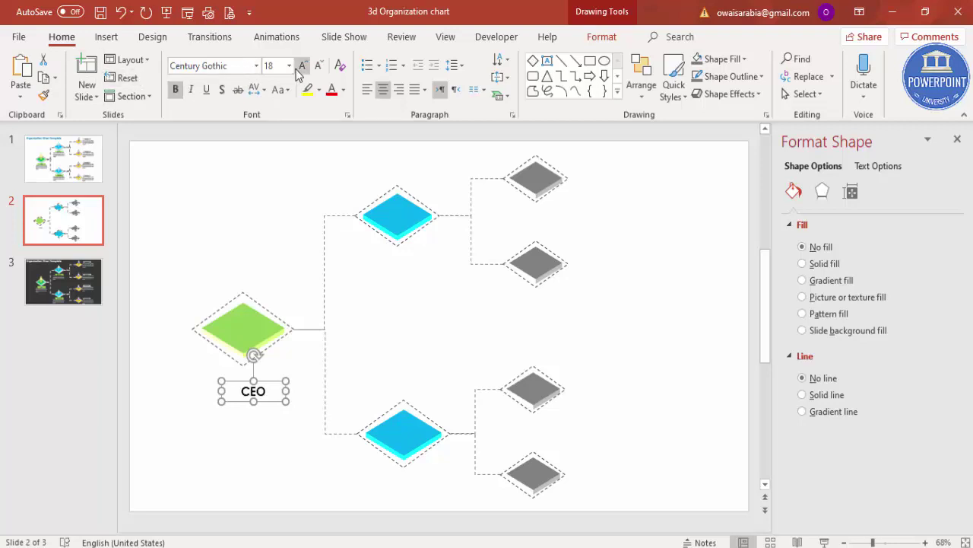
pyautogui.click(303, 65)
pyautogui.click(319, 65)
pyautogui.click(319, 65)
pyautogui.click(320, 66)
pyautogui.click(320, 65)
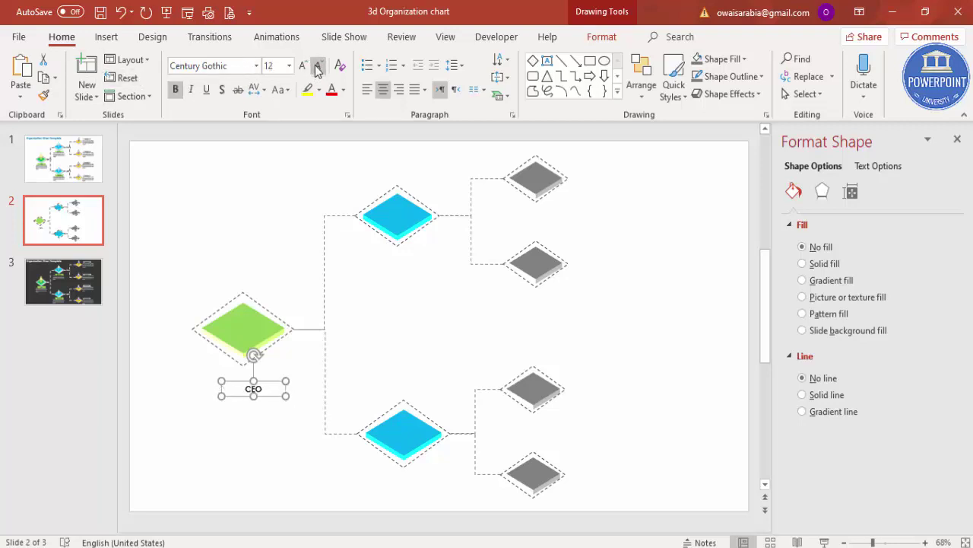
pyautogui.moveTo(275, 382)
pyautogui.mouseDown()
pyautogui.moveTo(256, 369)
pyautogui.moveTo(264, 371)
pyautogui.mouseUp()
pyautogui.click(247, 415)
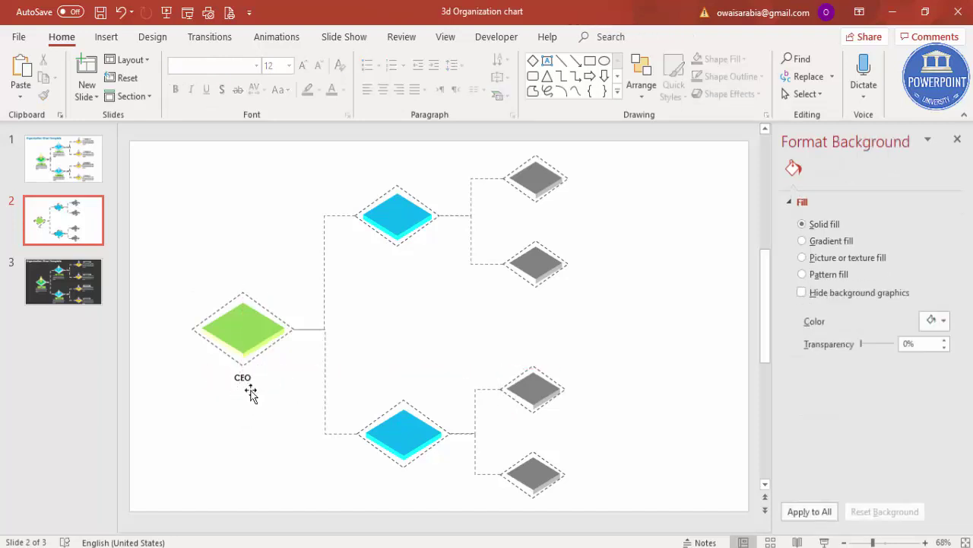
# Insert a wider text box below the CEO label with the text "Type more detail text here".
pyautogui.click(105, 38)
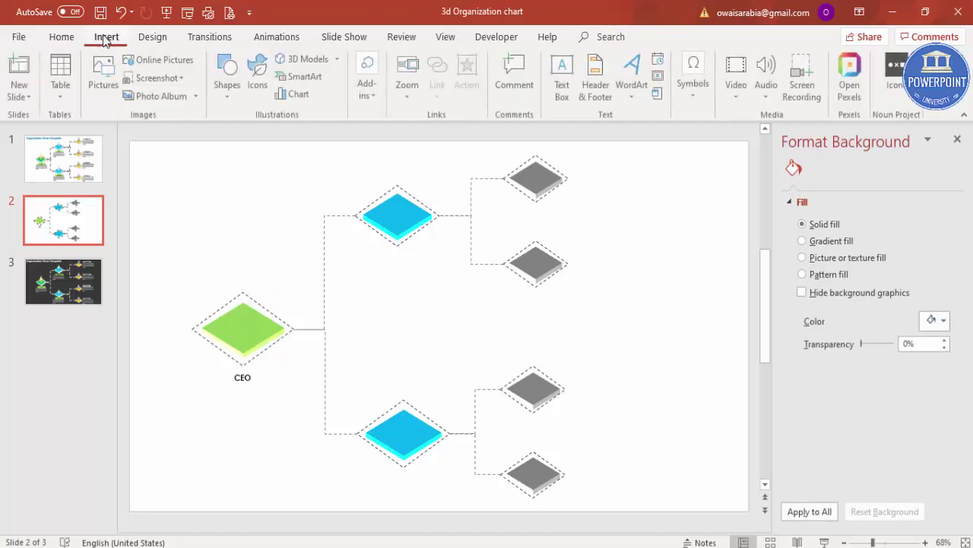
pyautogui.click(562, 76)
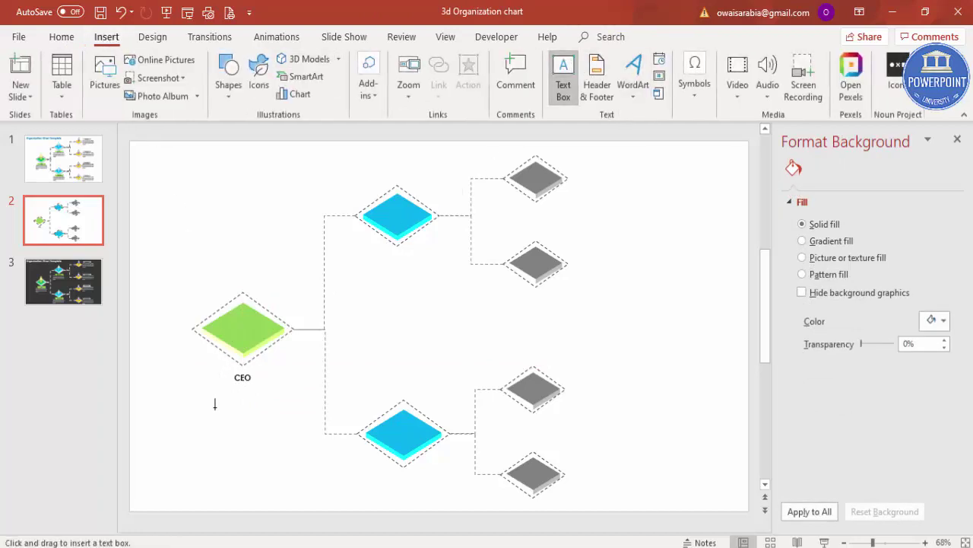
pyautogui.moveTo(206, 398); pyautogui.dragTo(307, 450)
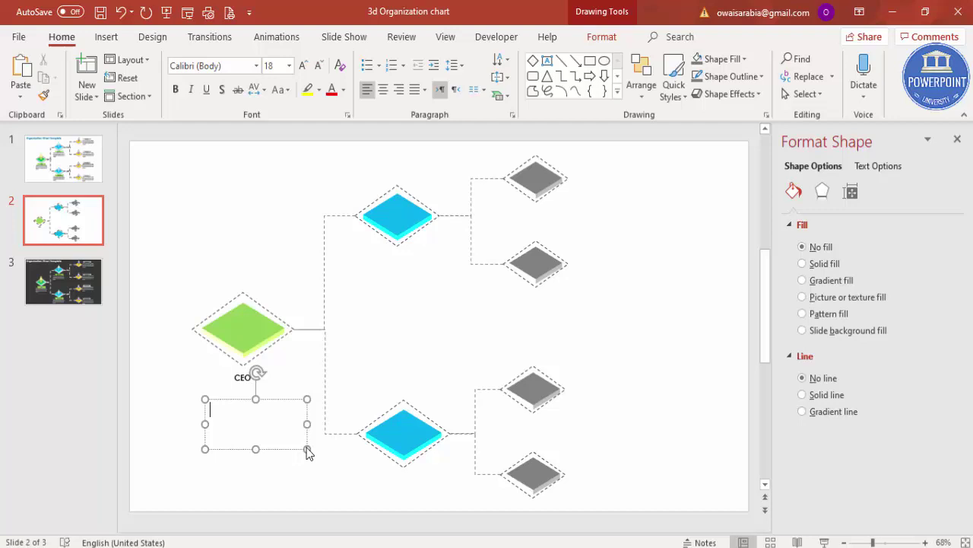
pyautogui.write('Type more detail te')
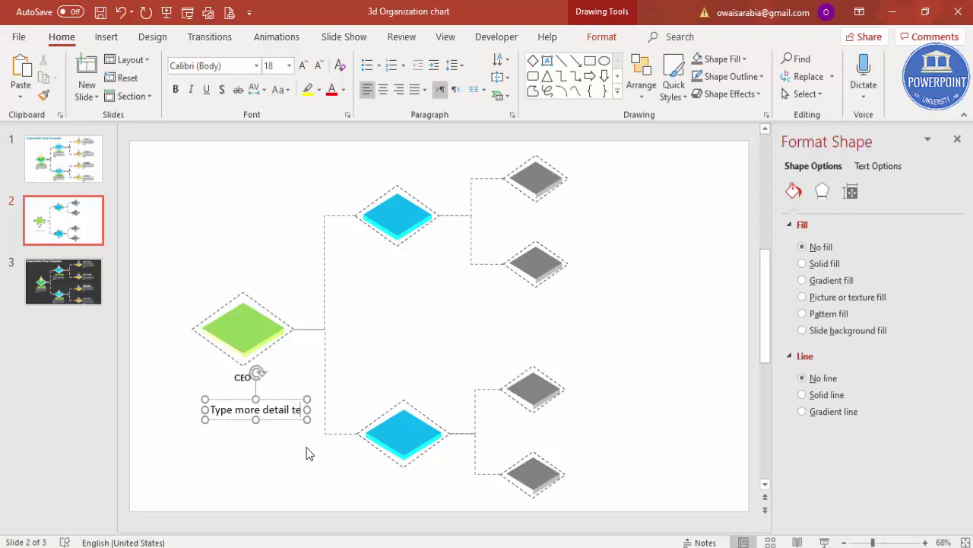
pyautogui.write('xt here')
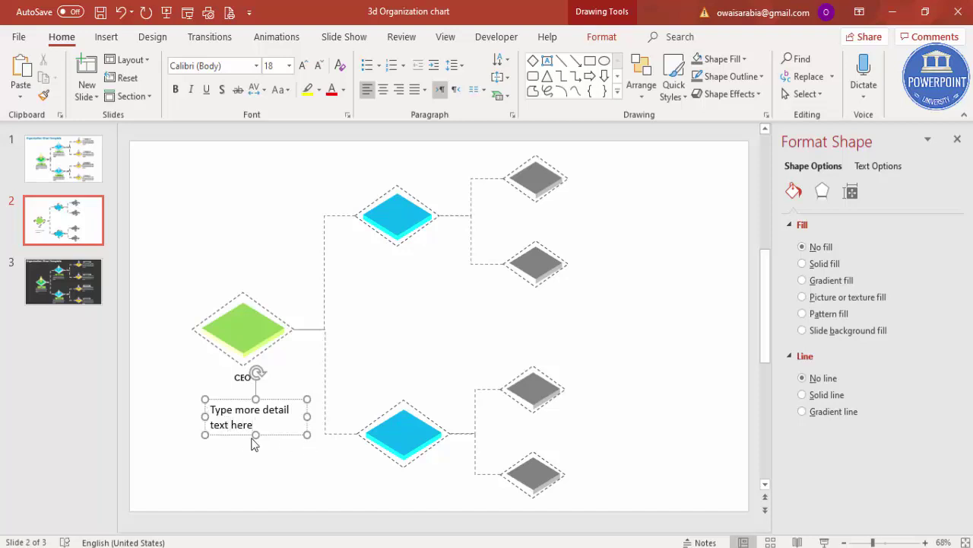
# Center the detail text under the CEO label and format it as 11 pt Century Gothic.
pyautogui.press('Escape')
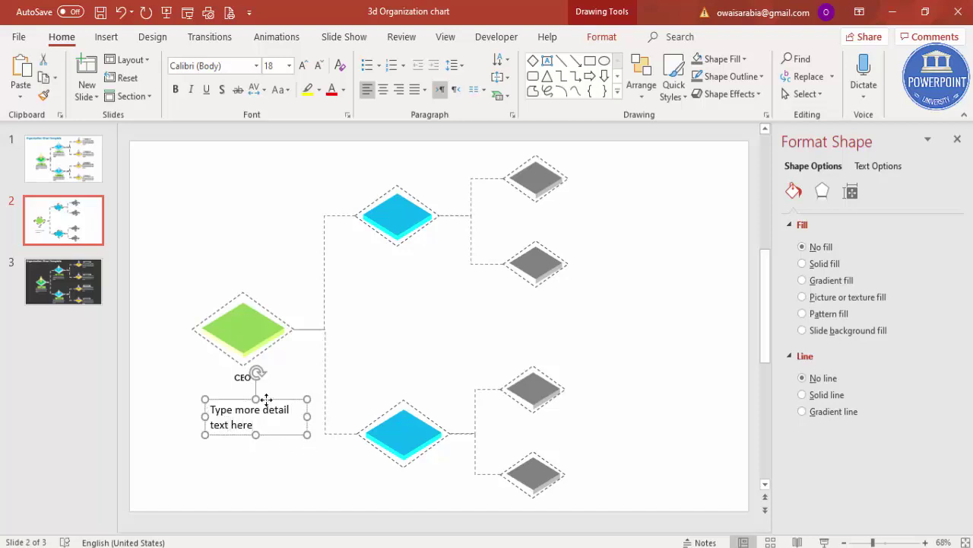
pyautogui.click(383, 89)
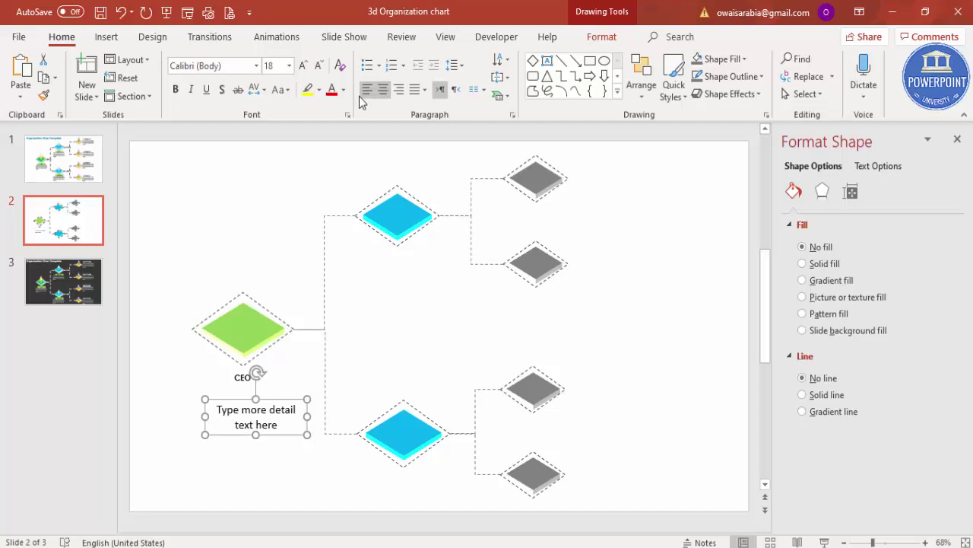
pyautogui.click(318, 65)
pyautogui.click(318, 65)
pyautogui.click(227, 66)
pyautogui.write('Century Gothic')
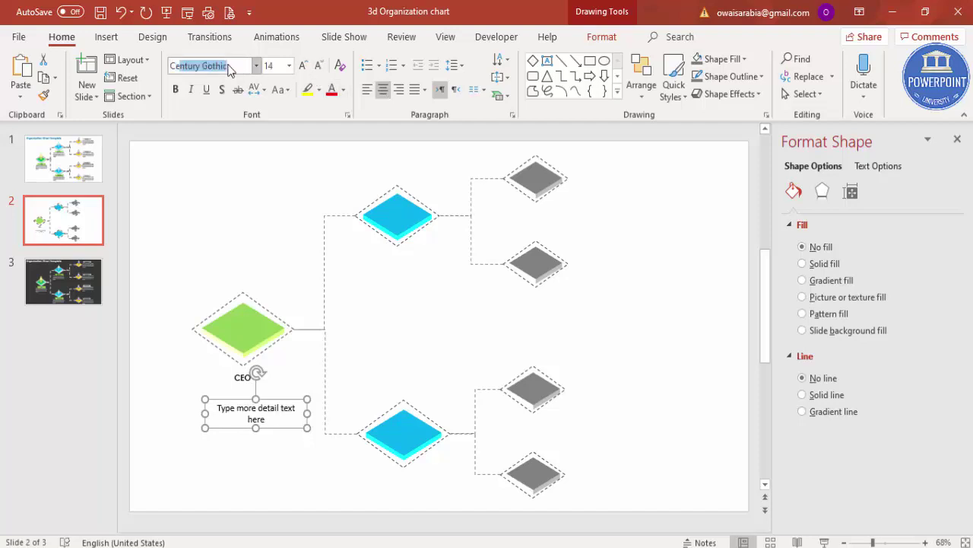
pyautogui.press('Return')
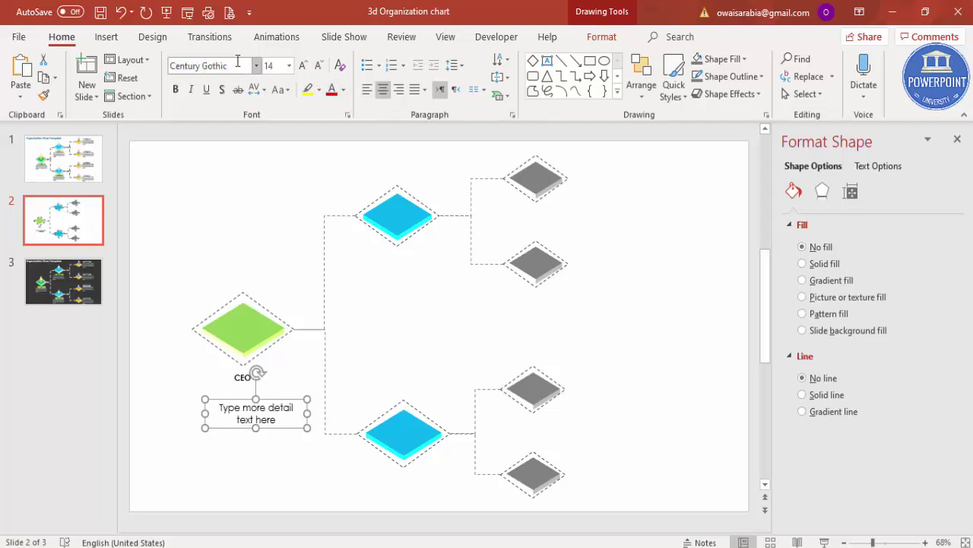
pyautogui.click(318, 65)
pyautogui.click(318, 65)
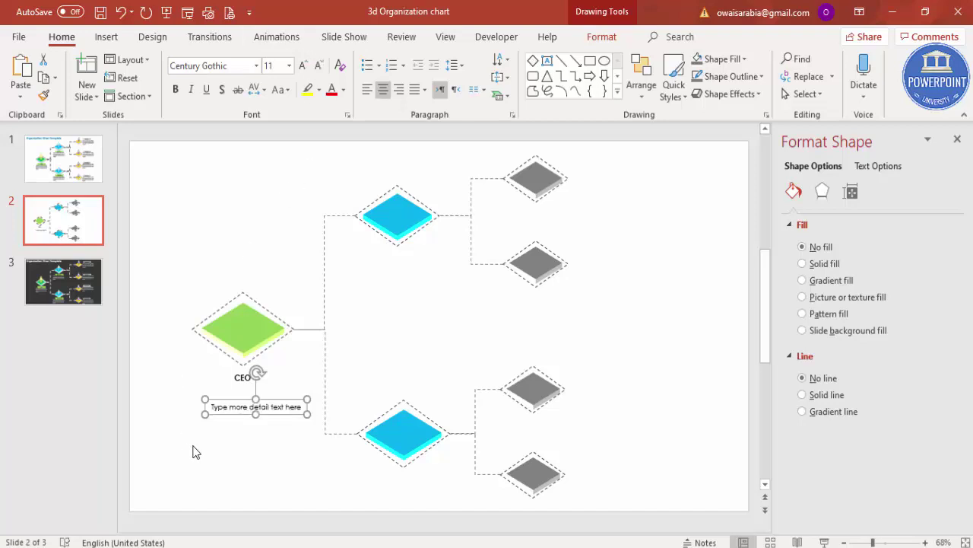
# Narrow the detail text box, centering it directly beneath the CEO label, and group the two text boxes.
pyautogui.moveTo(200, 420); pyautogui.dragTo(249, 382)
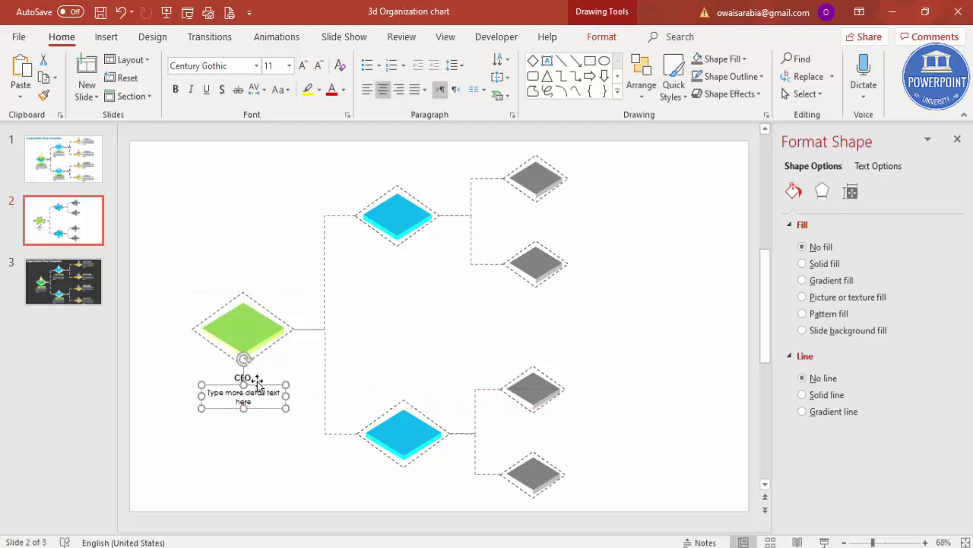
pyautogui.keyDown('shift'); pyautogui.click(266, 376); pyautogui.keyUp('shift')
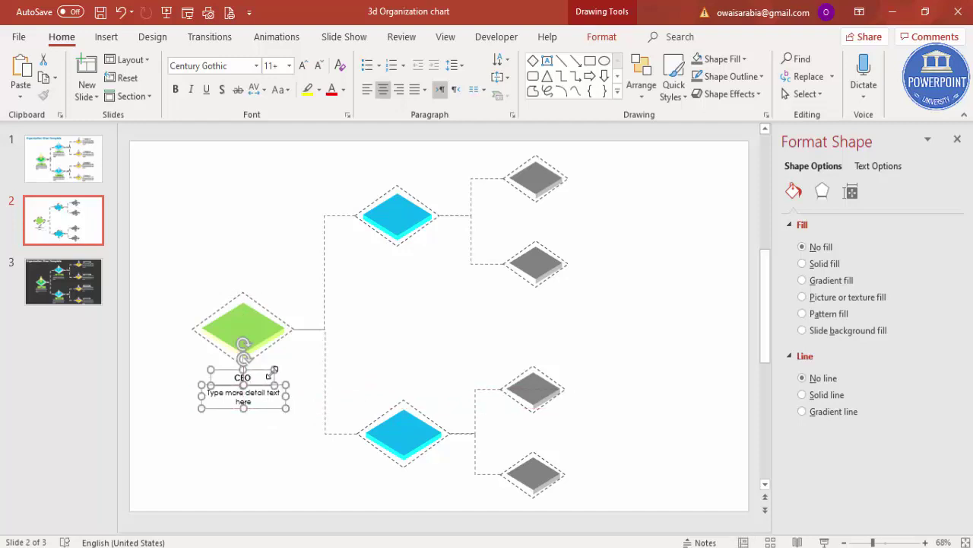
pyautogui.hotkey('ctrl', 'g')
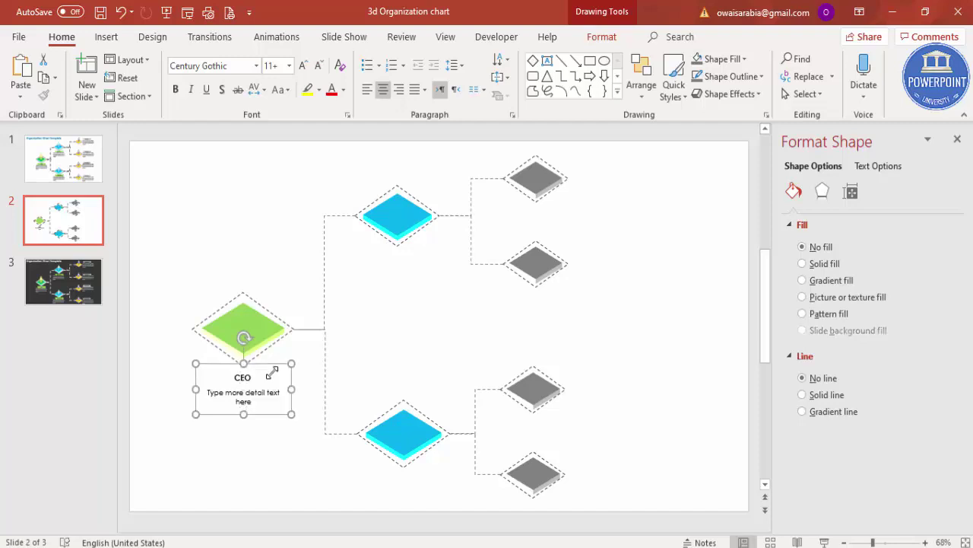
# Copy the CEO text group beneath the upper blue tile and change its title to "Manager 1".
pyautogui.moveTo(272, 370); pyautogui.dragTo(426, 238)
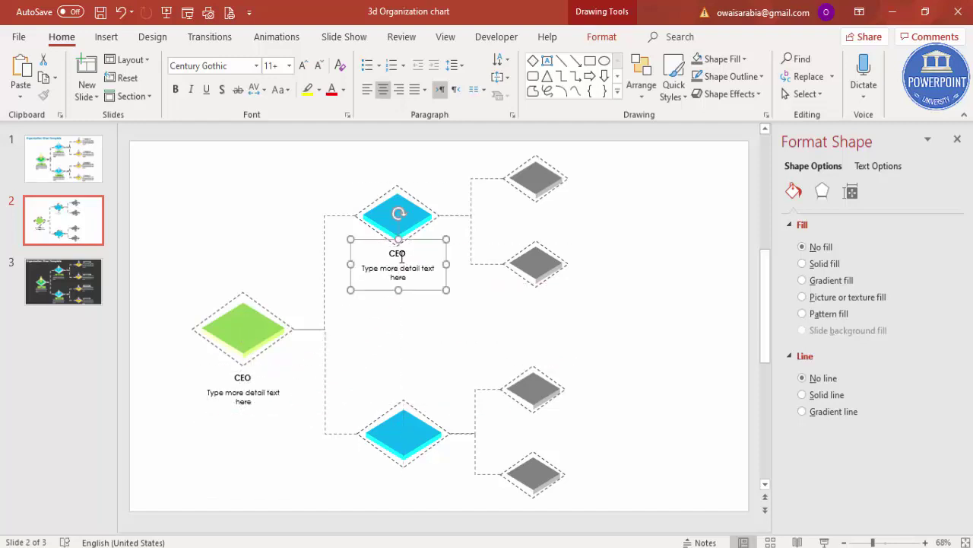
pyautogui.doubleClick(397, 253)
pyautogui.write('Manager 1')
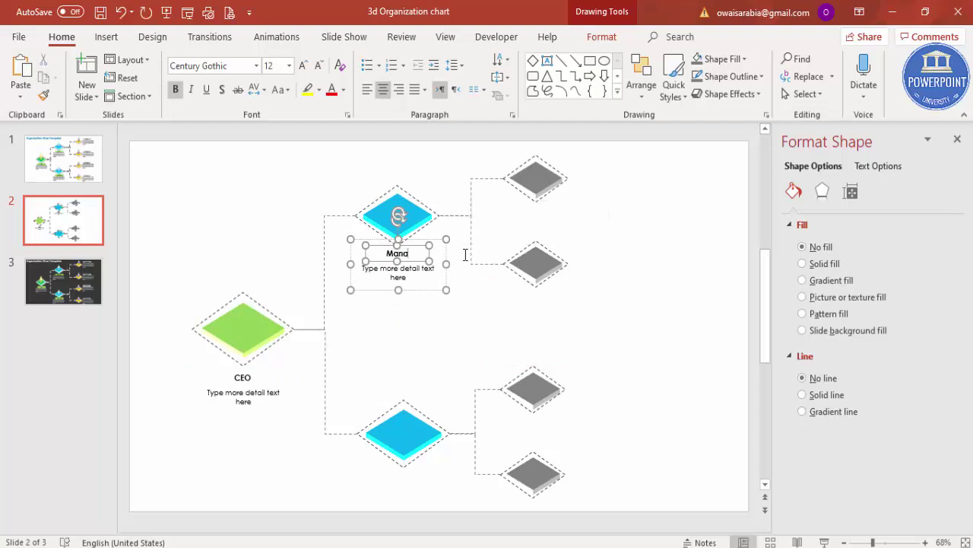
# Copy the Manager 1 text group beneath the lower blue tile and change its title to "Manager 2".
pyautogui.click(416, 290)
pyautogui.moveTo(416, 290); pyautogui.dragTo(436, 515)
pyautogui.click(426, 473)
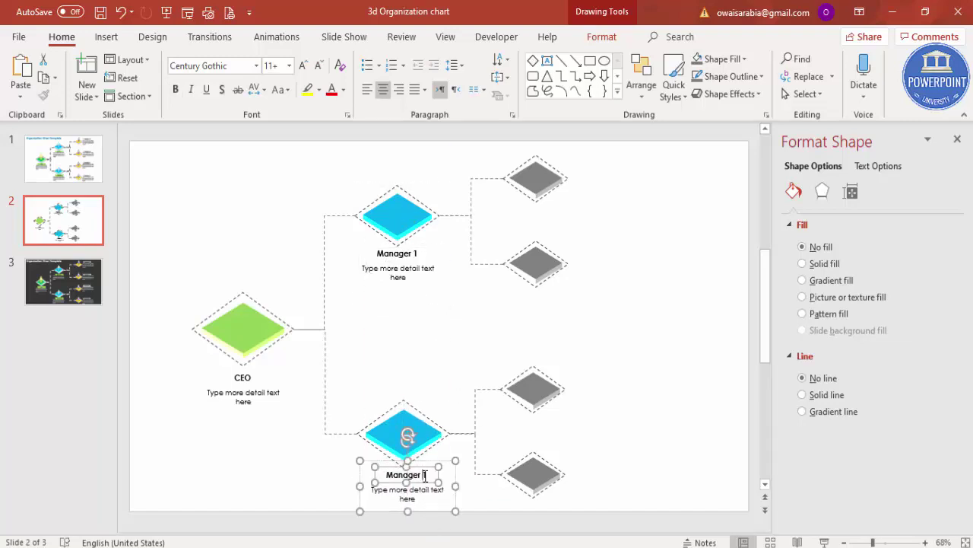
pyautogui.press('BackSpace')
pyautogui.write('2')
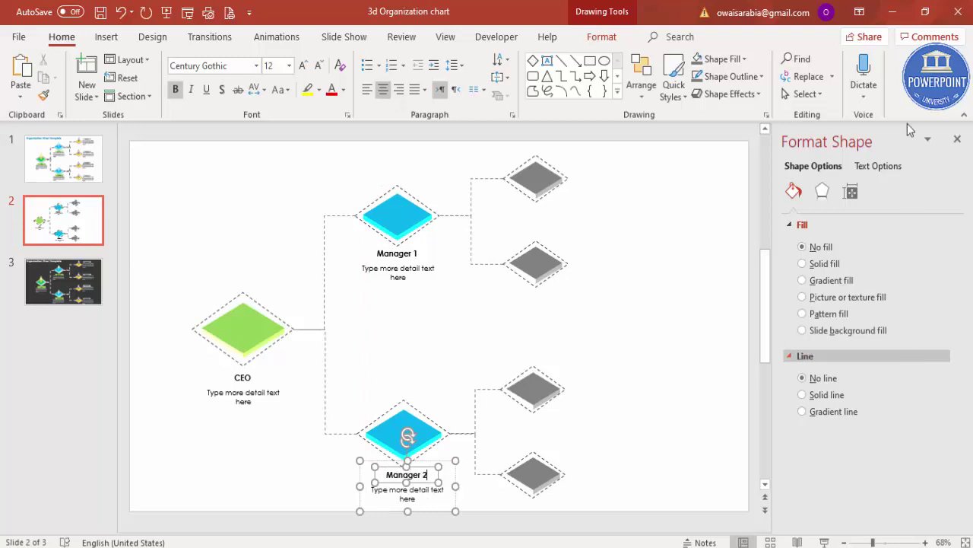
pyautogui.click(662, 225)
# Copy the Manager 1 text group beside the topmost grey tile and change its title to "Employee 1".
pyautogui.click(403, 266)
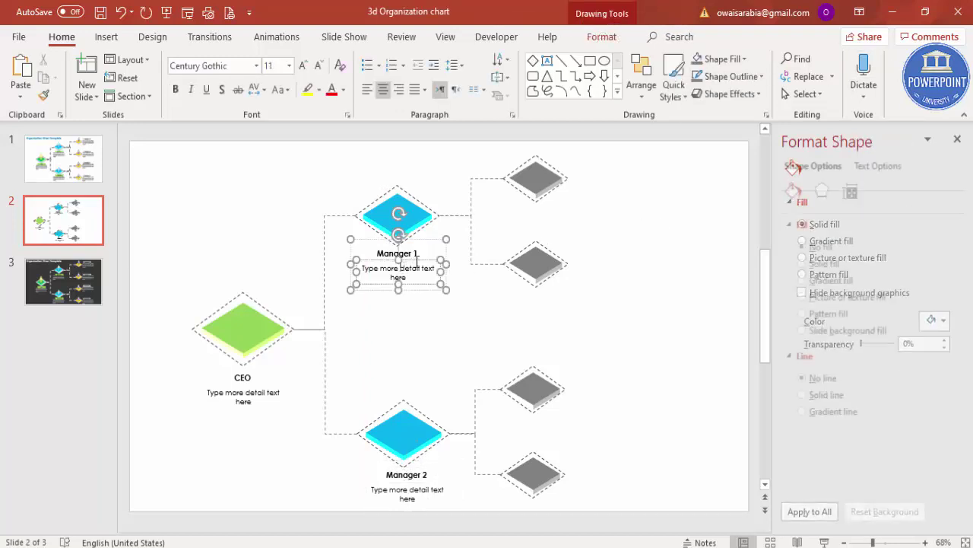
pyautogui.moveTo(422, 239); pyautogui.dragTo(589, 176)
pyautogui.click(630, 178)
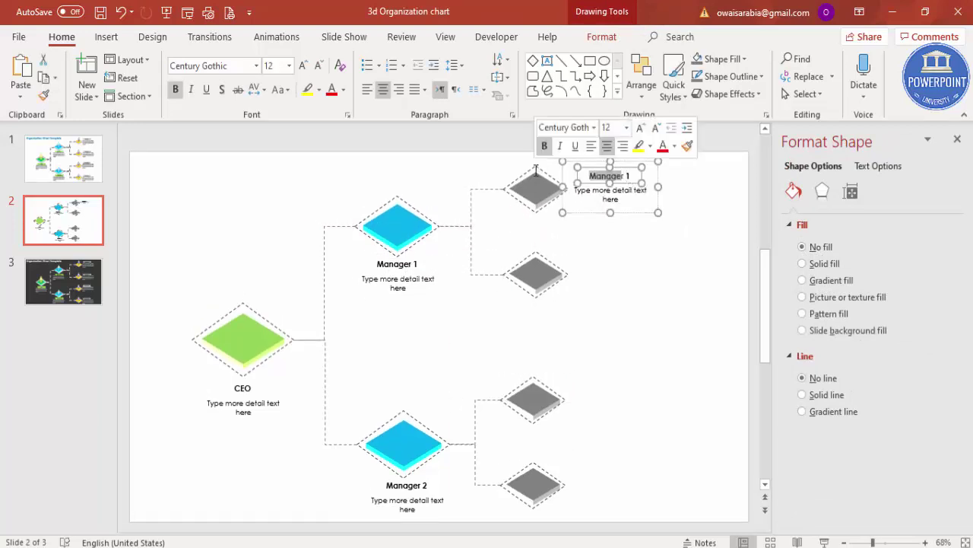
pyautogui.press('BackSpace')
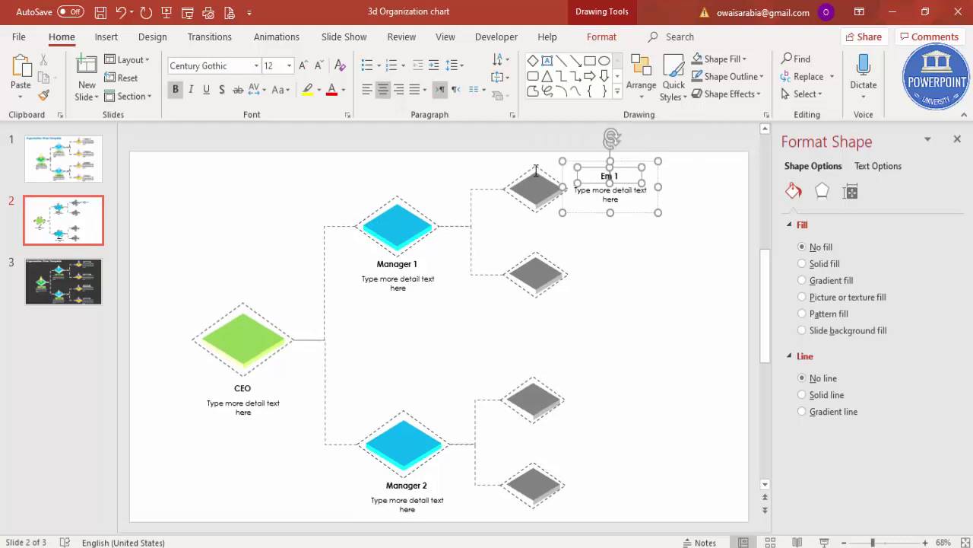
pyautogui.write('Employee')
pyautogui.click(569, 246)
# Duplicate the Employee 1 text group and place one copy beside each of the other three grey tiles.
pyautogui.click(612, 212)
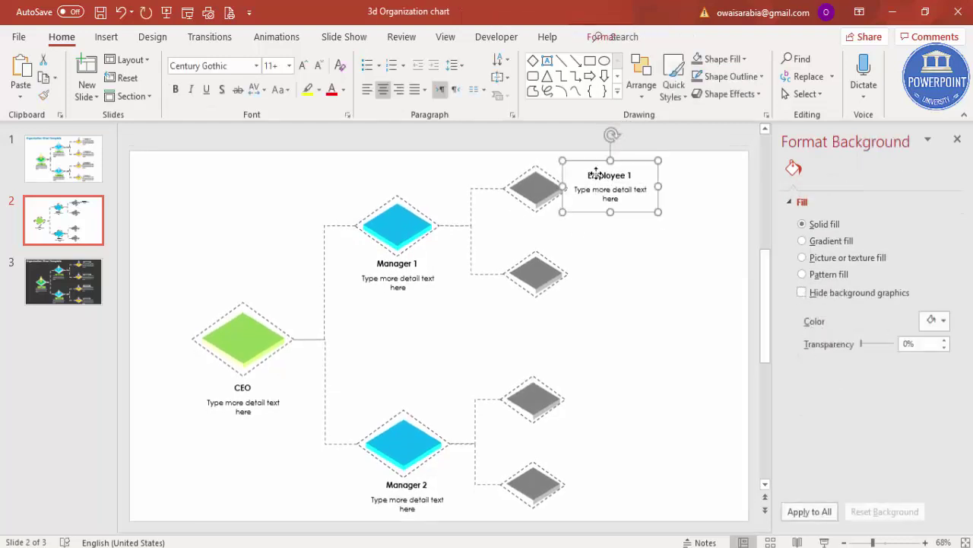
pyautogui.scroll(-1, 623, 226)
pyautogui.hotkey('ctrl', 'd')
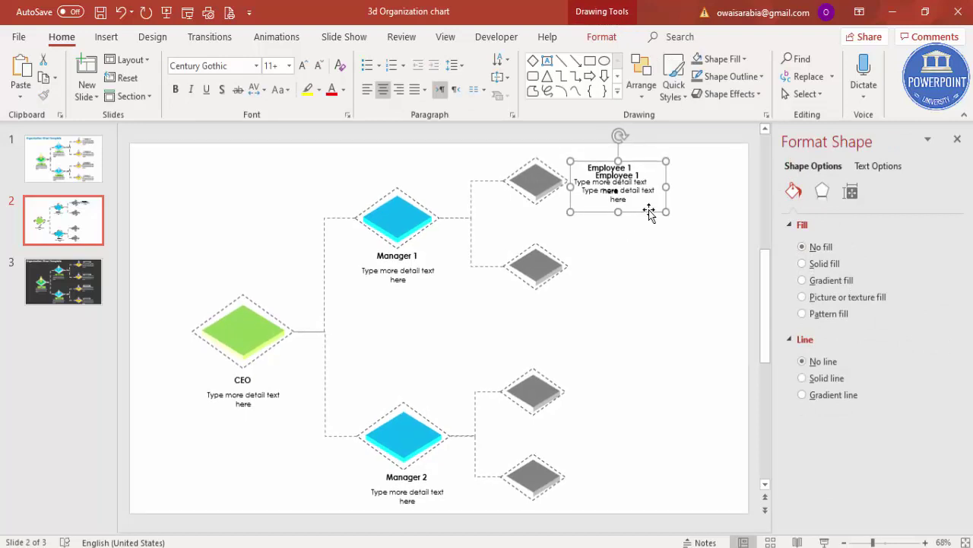
pyautogui.moveTo(649, 212); pyautogui.dragTo(644, 289)
pyautogui.hotkey('ctrl', 'd')
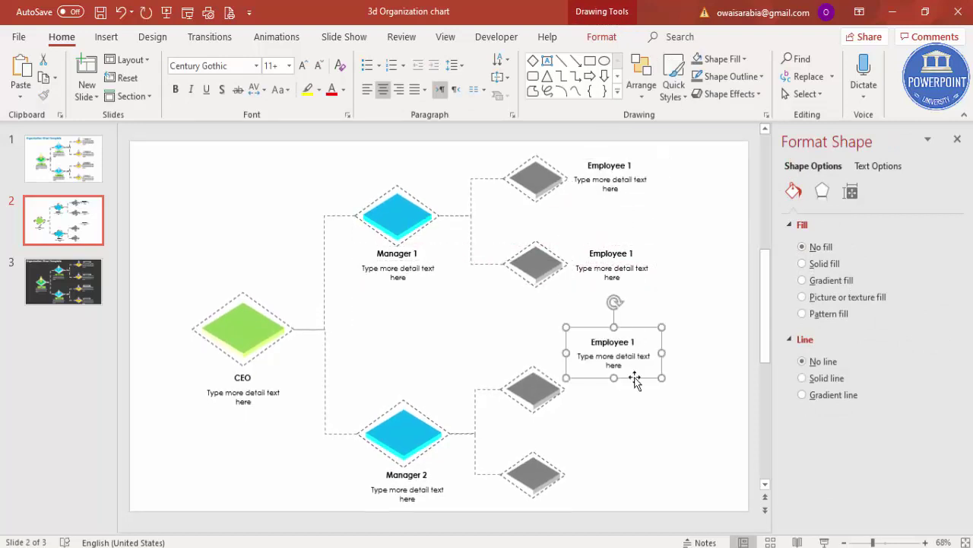
pyautogui.moveTo(635, 381); pyautogui.dragTo(633, 410)
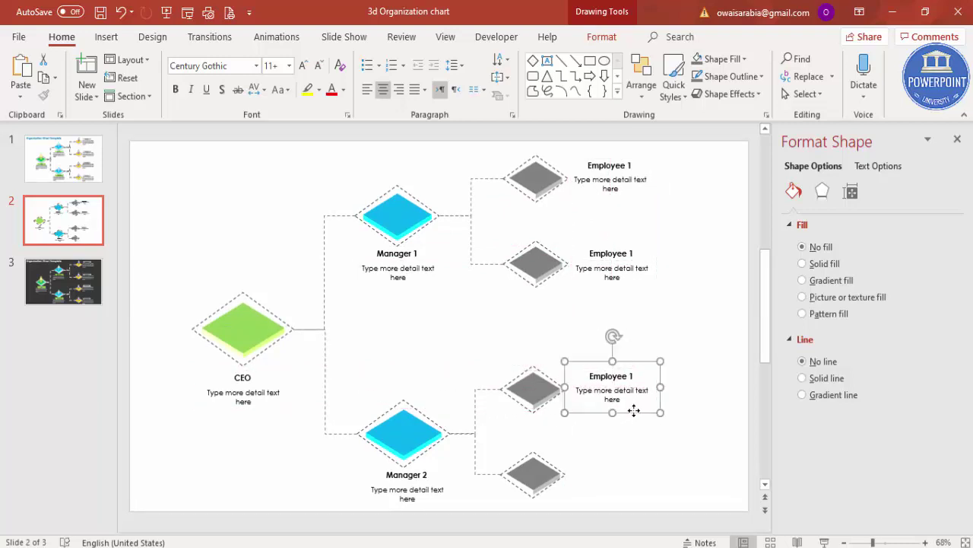
pyautogui.hotkey('ctrl', 'd')
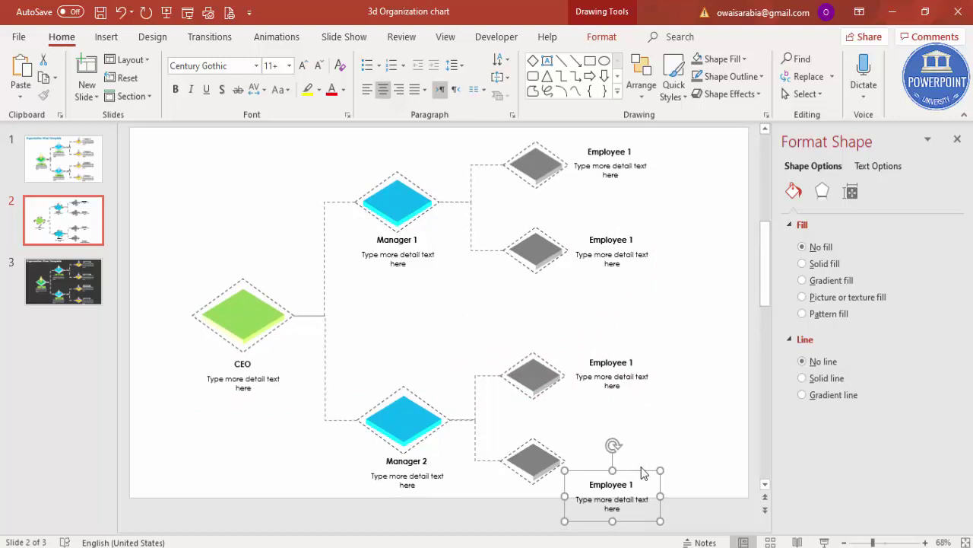
pyautogui.moveTo(644, 476); pyautogui.dragTo(636, 457)
# Renumber the three copied employee titles as "Employee 4", "Employee 3" and "Employee 2" from the lowest tile upward.
pyautogui.click(631, 461)
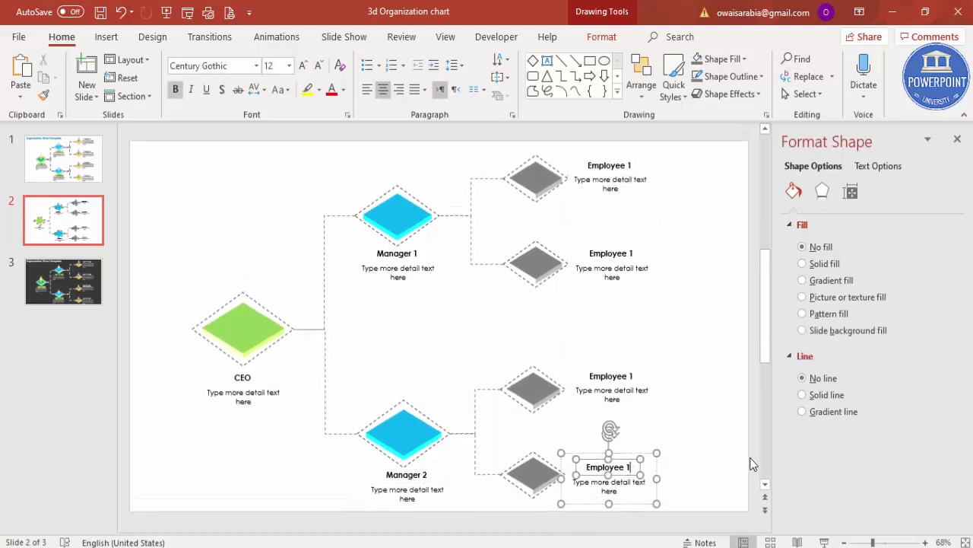
pyautogui.press('BackSpace')
pyautogui.write('4')
pyautogui.click(632, 376)
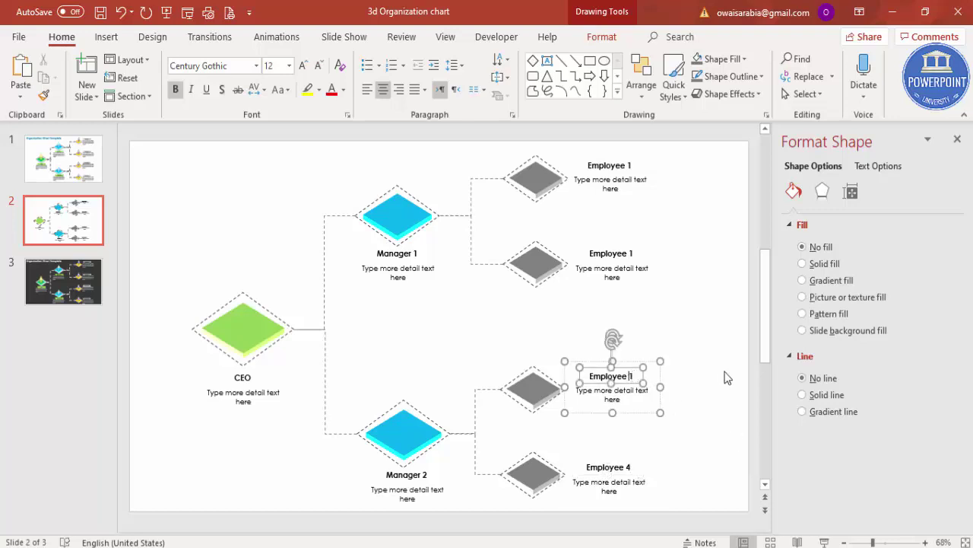
pyautogui.press('BackSpace')
pyautogui.write('3')
pyautogui.click(634, 254)
pyautogui.press('BackSpace')
pyautogui.write('2')
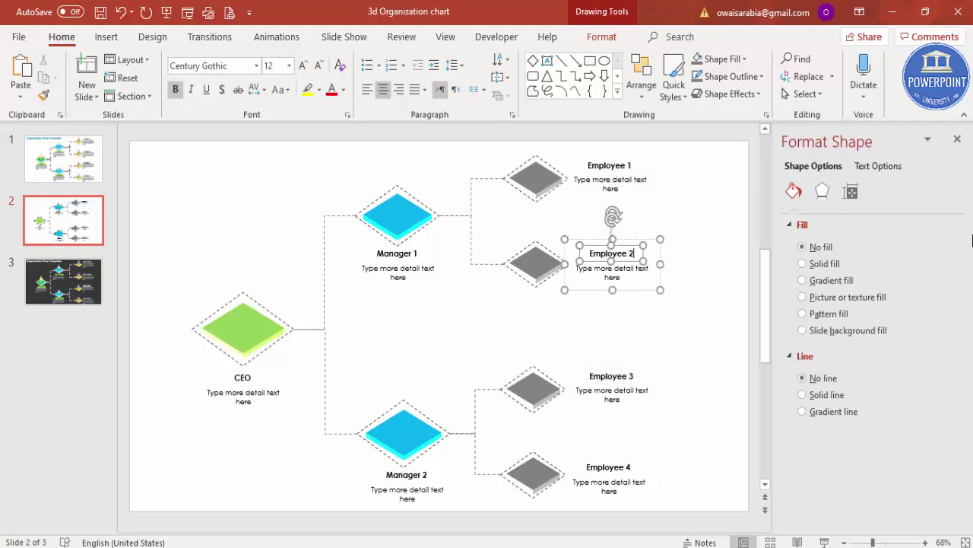
pyautogui.click(424, 352)
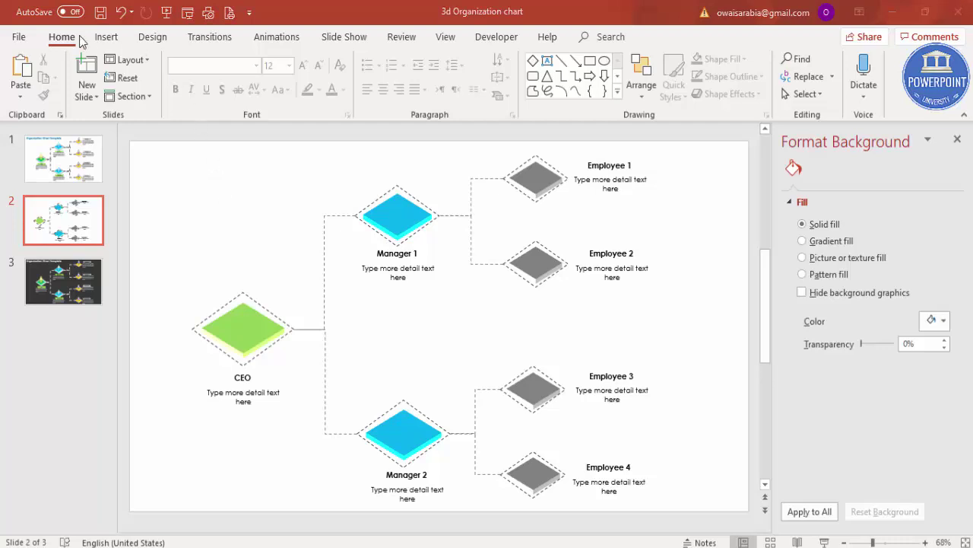
# Insert the standing man icon from the People category of the icon library.
pyautogui.click(106, 36)
pyautogui.click(266, 92)
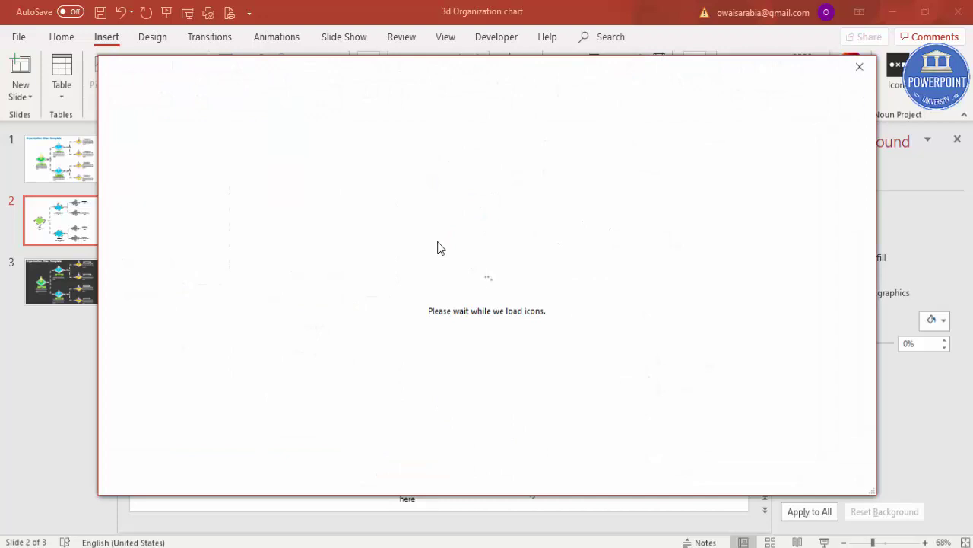
pyautogui.scroll(-20, 574, 259)
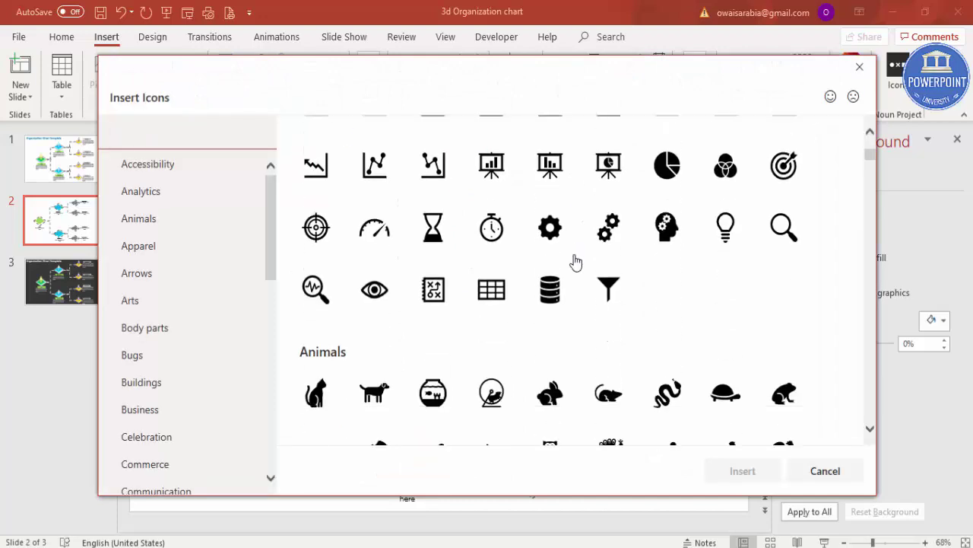
pyautogui.scroll(-20, 574, 261)
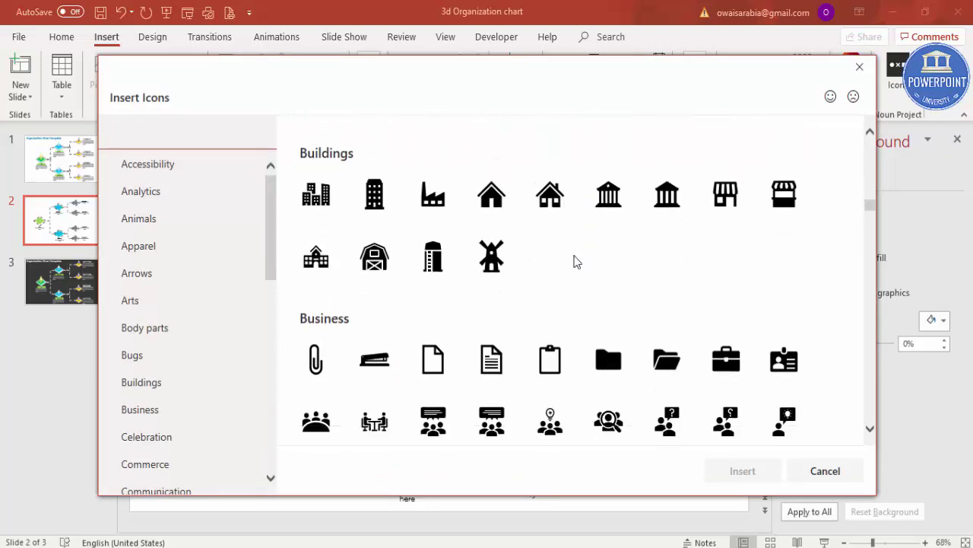
pyautogui.scroll(-20, 575, 262)
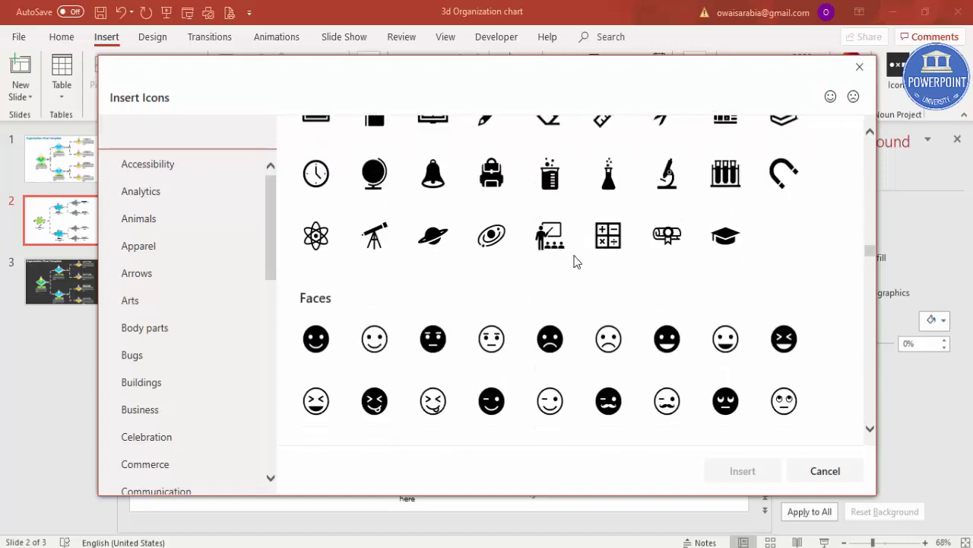
pyautogui.scroll(-20, 576, 262)
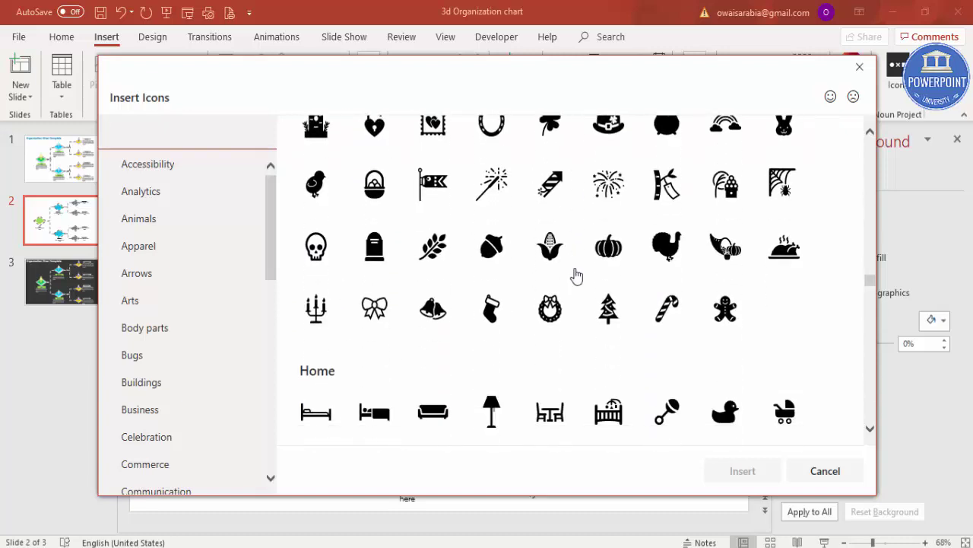
pyautogui.scroll(-20, 575, 310)
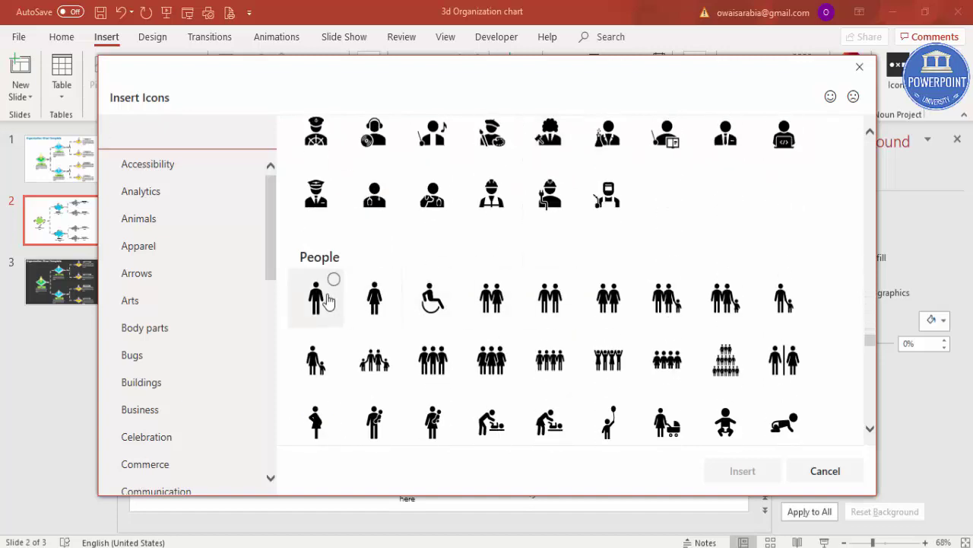
pyautogui.click(317, 295)
pyautogui.click(721, 478)
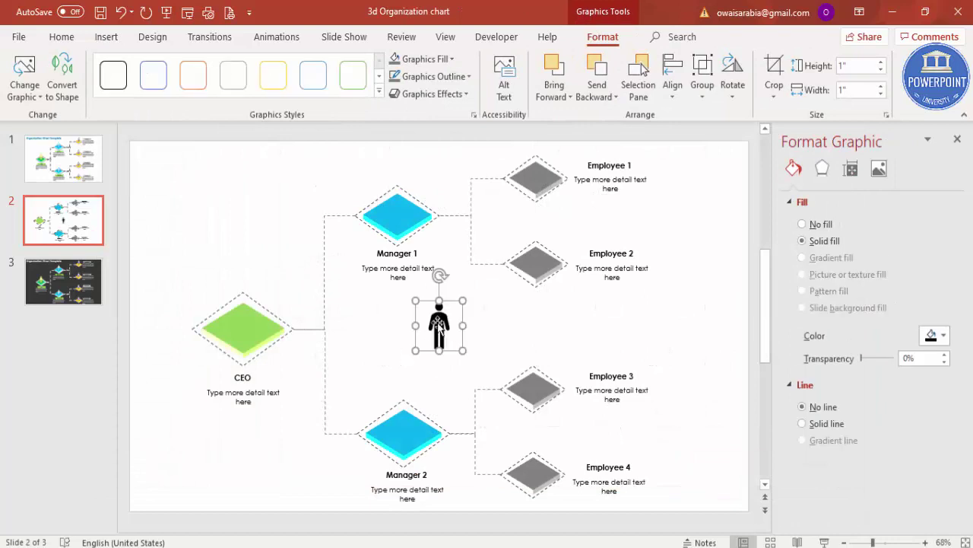
# Stand the man icon on the green tile at 1.29" by 1.29" and give it a gold outline.
pyautogui.moveTo(439, 326); pyautogui.dragTo(207, 289)
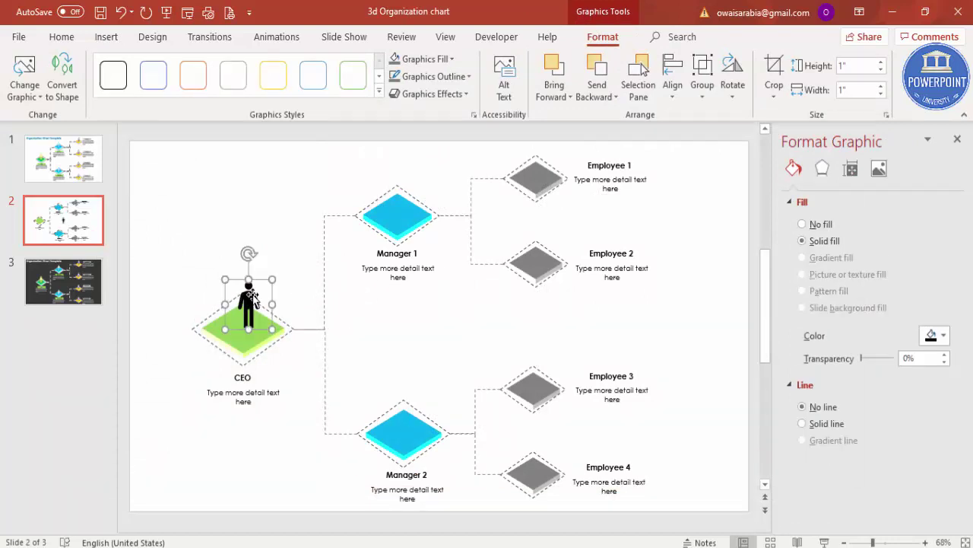
pyautogui.moveTo(272, 279); pyautogui.dragTo(256, 296)
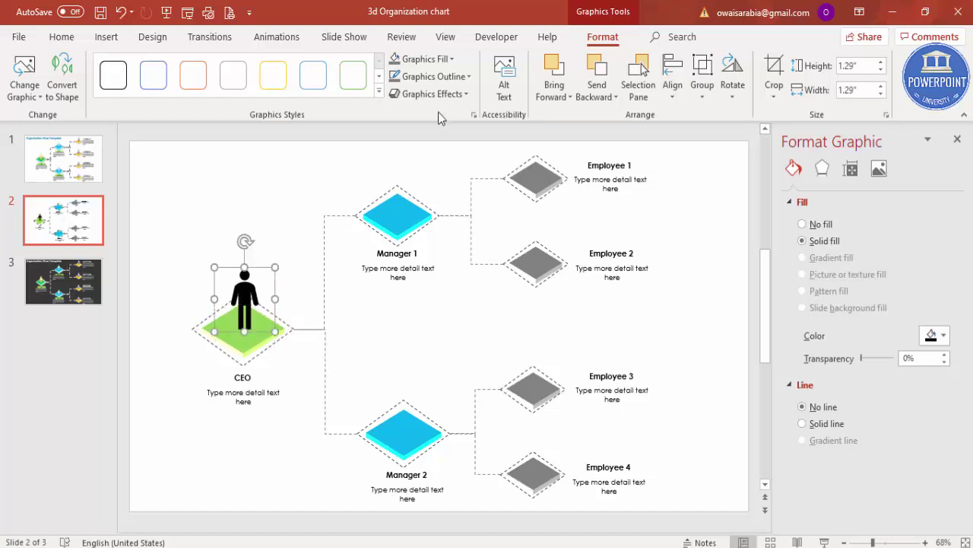
pyautogui.click(448, 77)
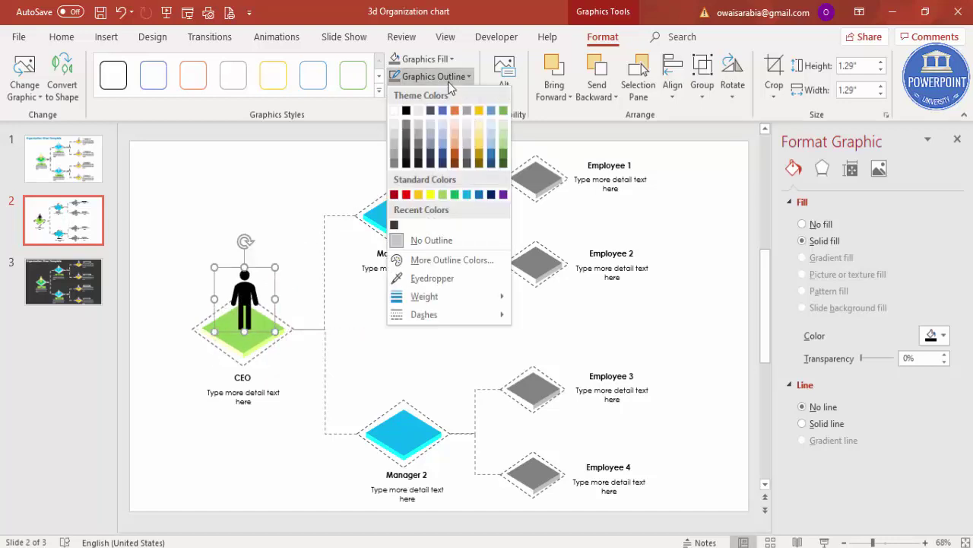
pyautogui.click(419, 195)
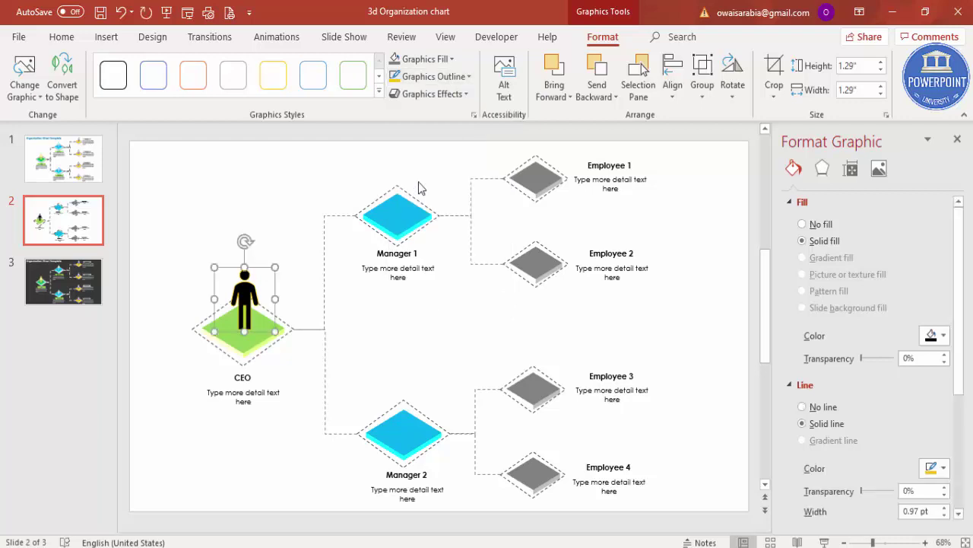
# Remove the fill of the man icon on the CEO tile and set its outline weight to 3 pt.
pyautogui.click(431, 61)
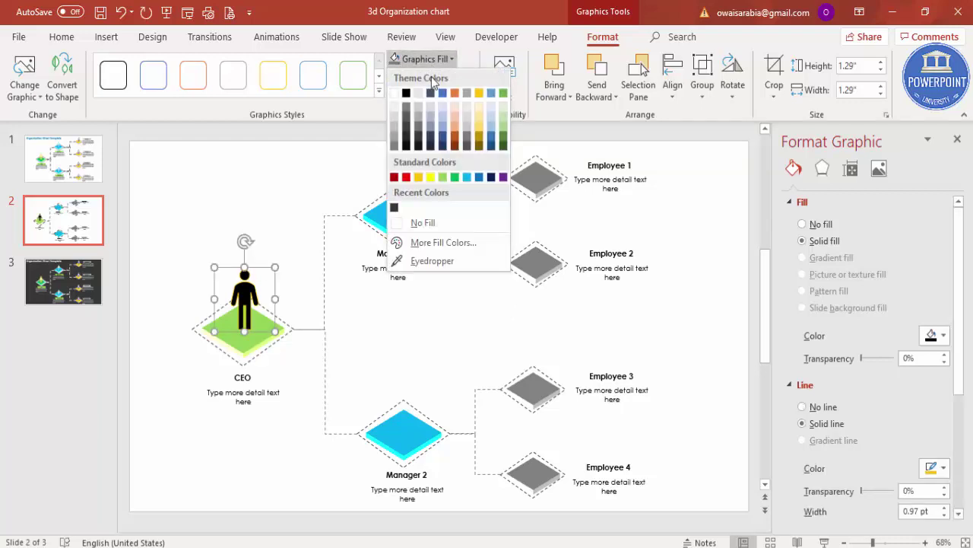
pyautogui.click(436, 222)
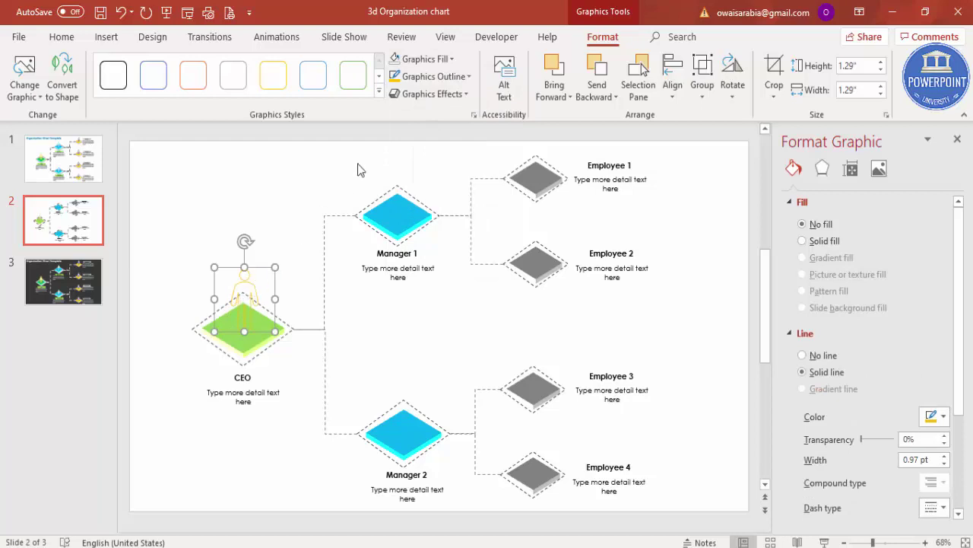
pyautogui.click(444, 76)
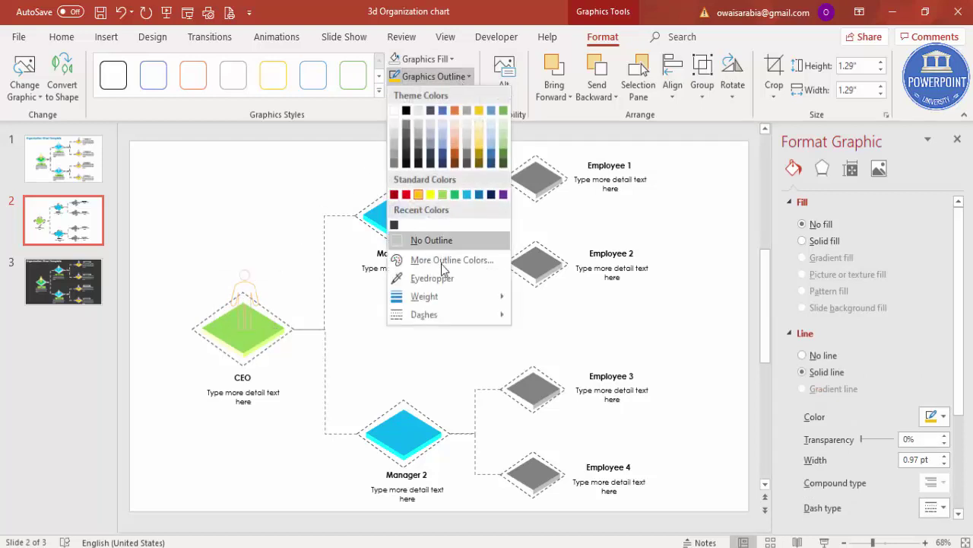
pyautogui.moveTo(450, 294)
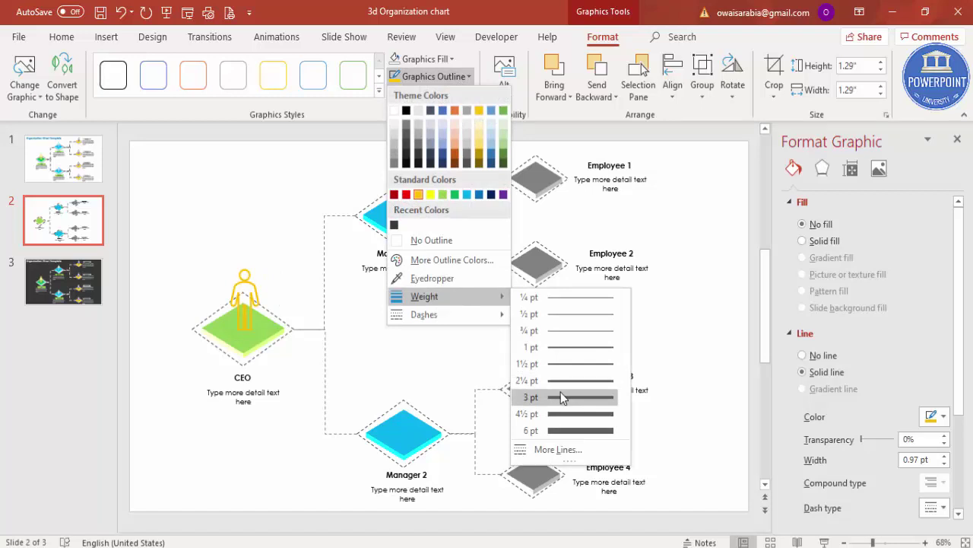
pyautogui.click(561, 391)
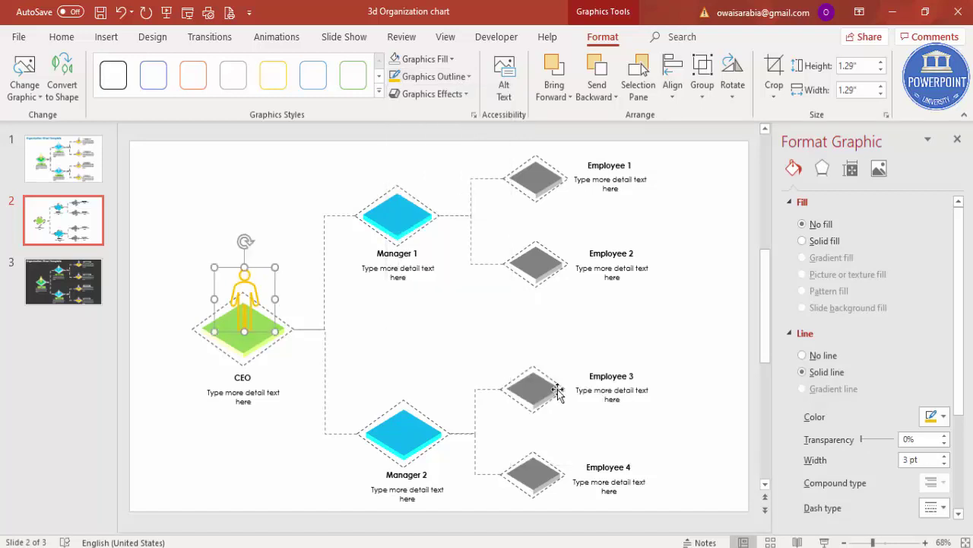
# Apply the upper-left perspective shadow preset to the CEO man icon.
pyautogui.click(822, 168)
pyautogui.click(866, 198)
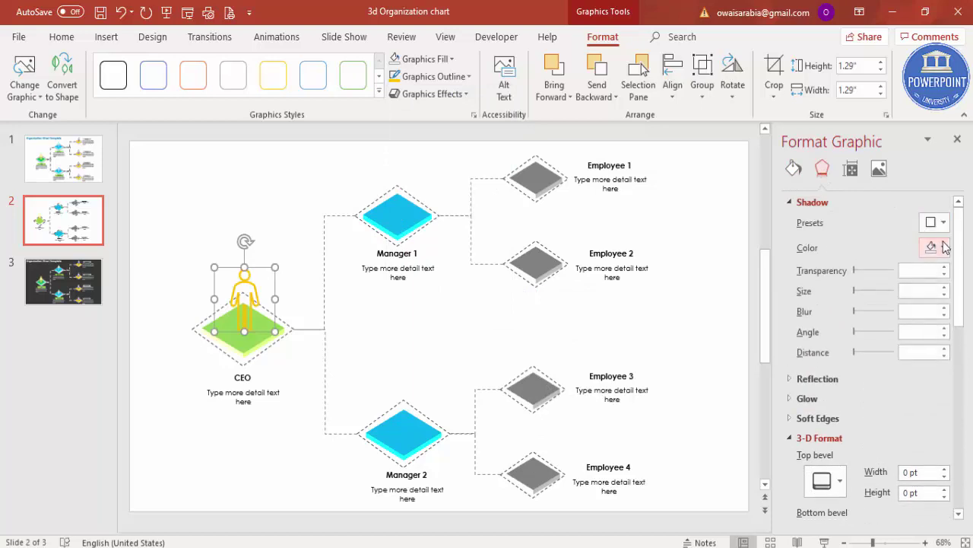
pyautogui.click(943, 222)
pyautogui.scroll(-2, 968, 356)
pyautogui.scroll(-3, 968, 356)
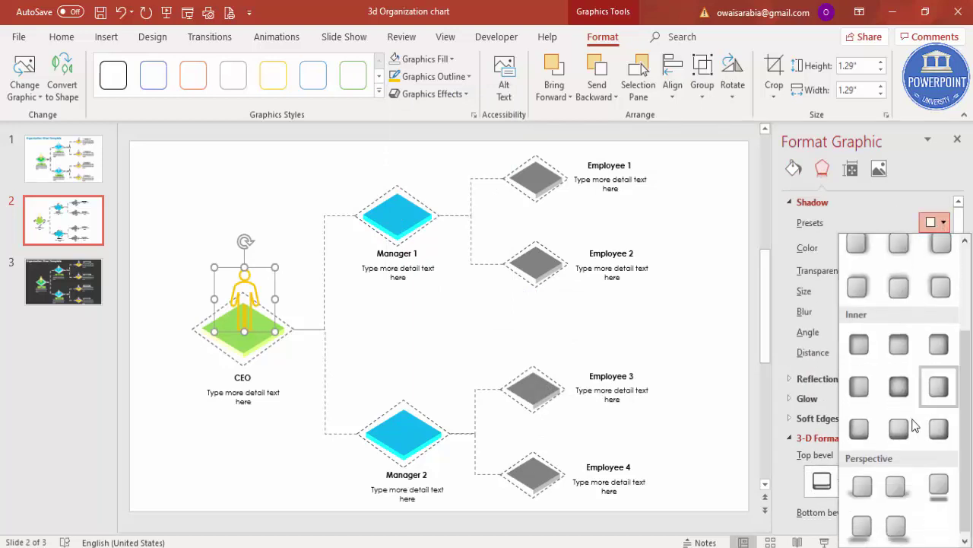
pyautogui.click(858, 487)
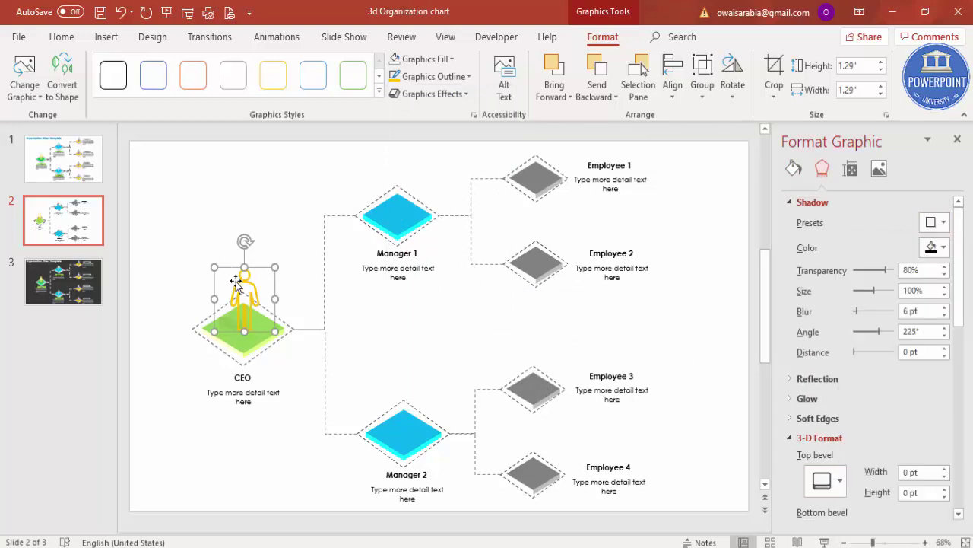
# Fill the CEO man icon with white and nudge it into place on the green tile.
pyautogui.click(426, 59)
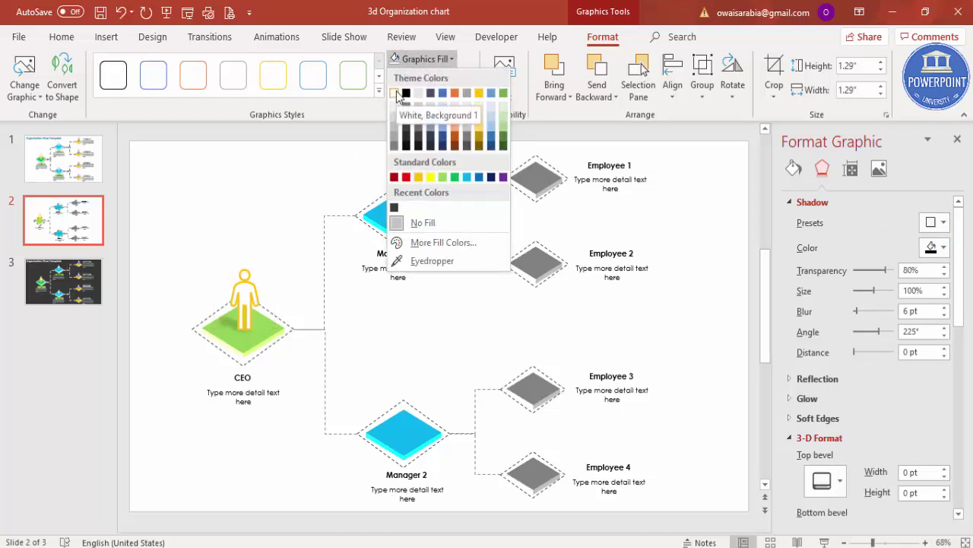
pyautogui.click(396, 94)
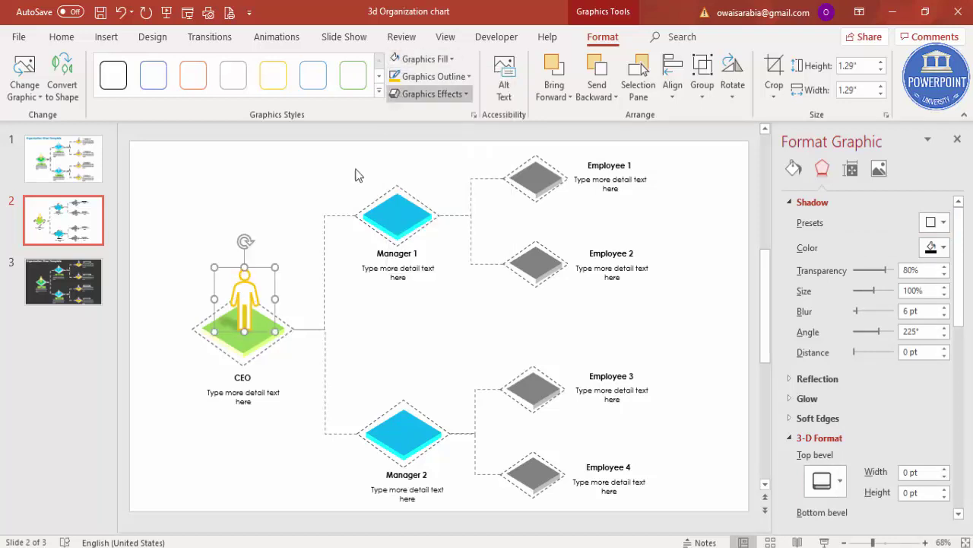
pyautogui.click(245, 292)
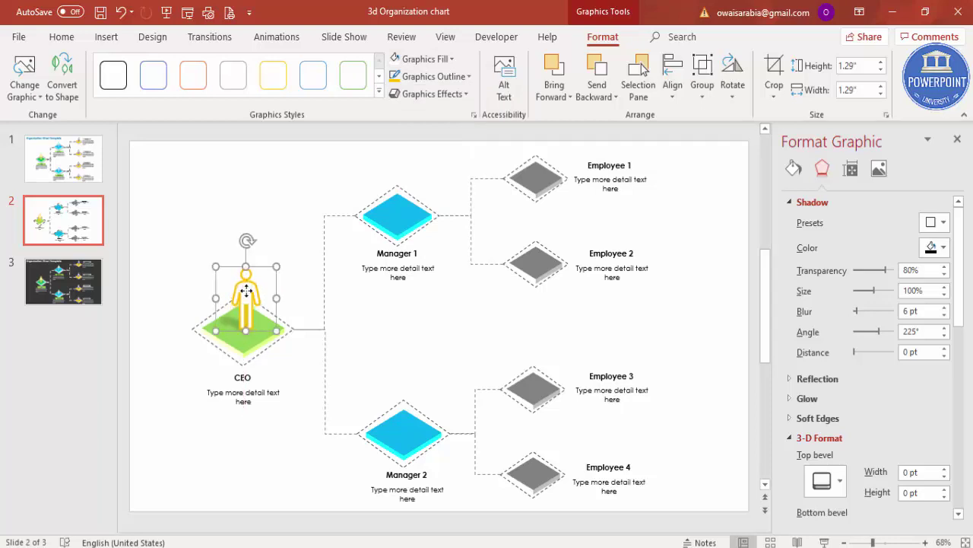
# Place a copy of the man icon sized 0.98" by 0.98" on the Manager 1 tile and give it a red outline.
pyautogui.moveTo(246, 292); pyautogui.dragTo(393, 196)
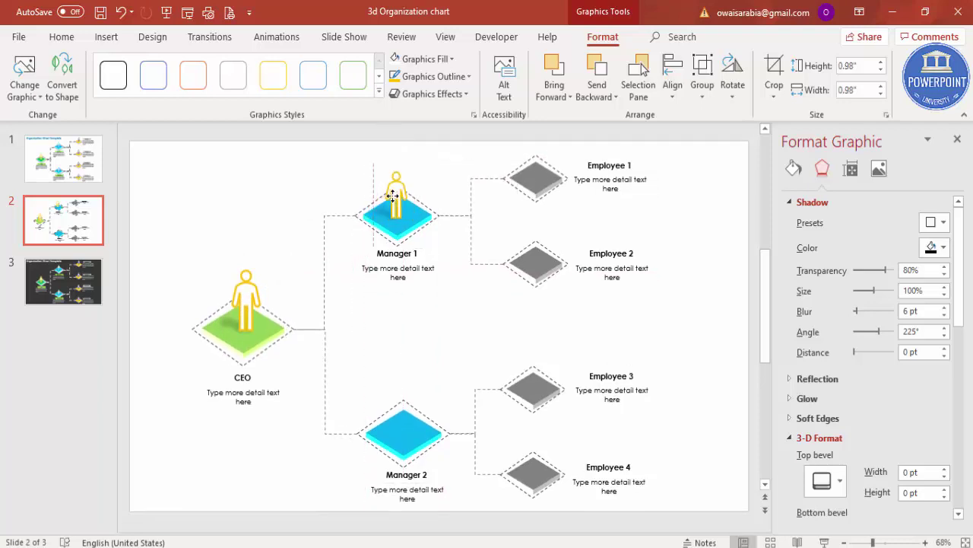
pyautogui.click(430, 76)
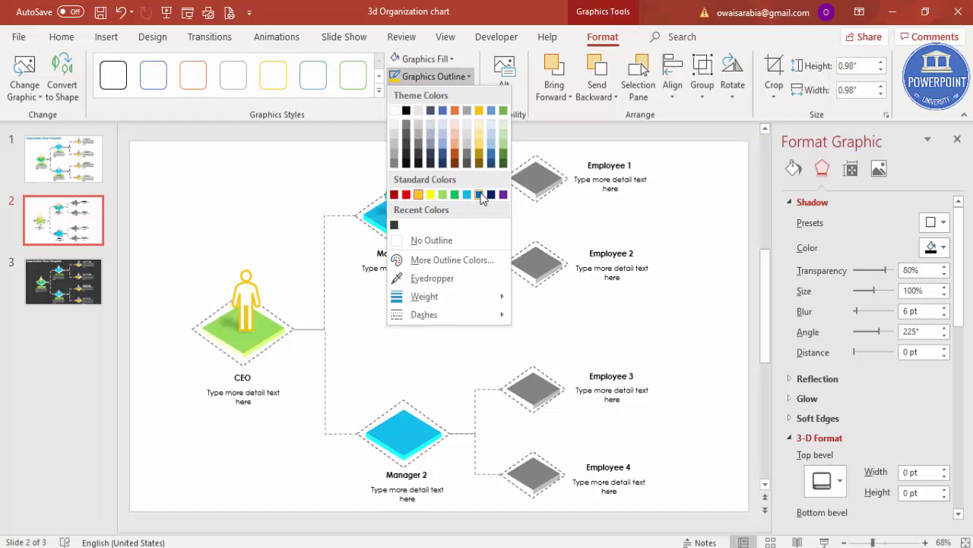
pyautogui.click(406, 195)
# Duplicate the red man icon and place one copy on the Manager 2 tile and another on the Employee 4 tile.
pyautogui.scroll(3, 431, 211)
pyautogui.click(558, 188)
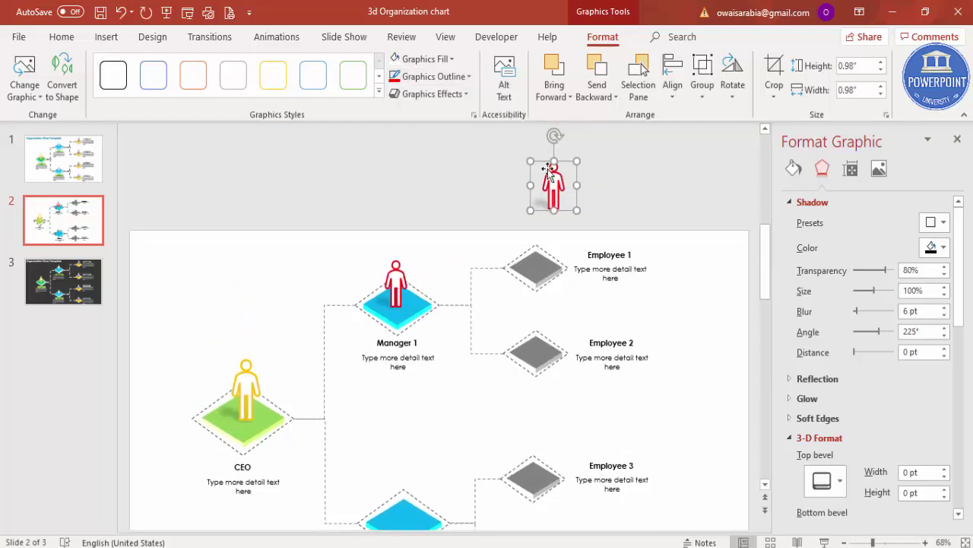
pyautogui.moveTo(537, 235); pyautogui.dragTo(385, 476)
pyautogui.scroll(-1, 529, 417)
pyautogui.moveTo(403, 414); pyautogui.dragTo(531, 319)
pyautogui.scroll(2, 530, 322)
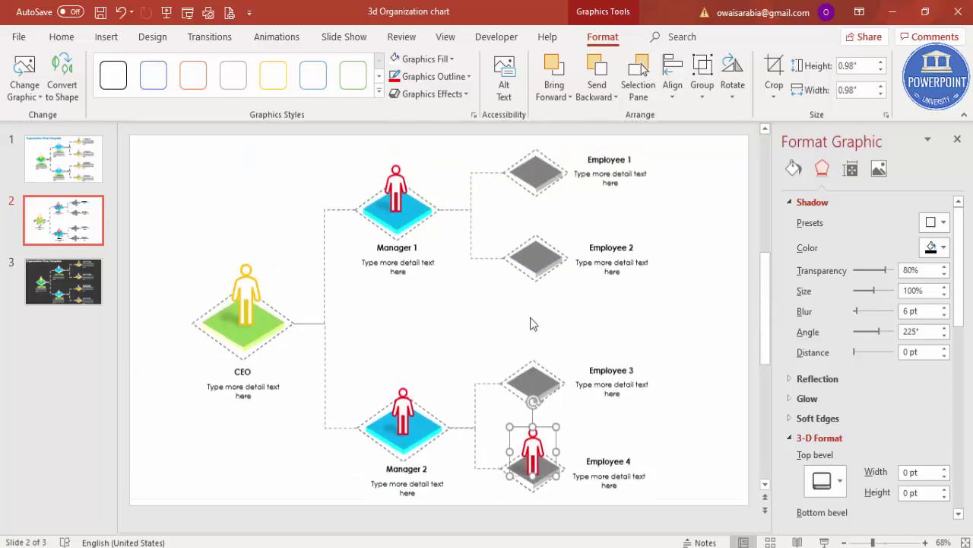
# Shrink the Employee 4 man icon to 0.8" by 0.8", centre it on its tile and give it a purple outline.
pyautogui.moveTo(508, 432); pyautogui.dragTo(535, 454)
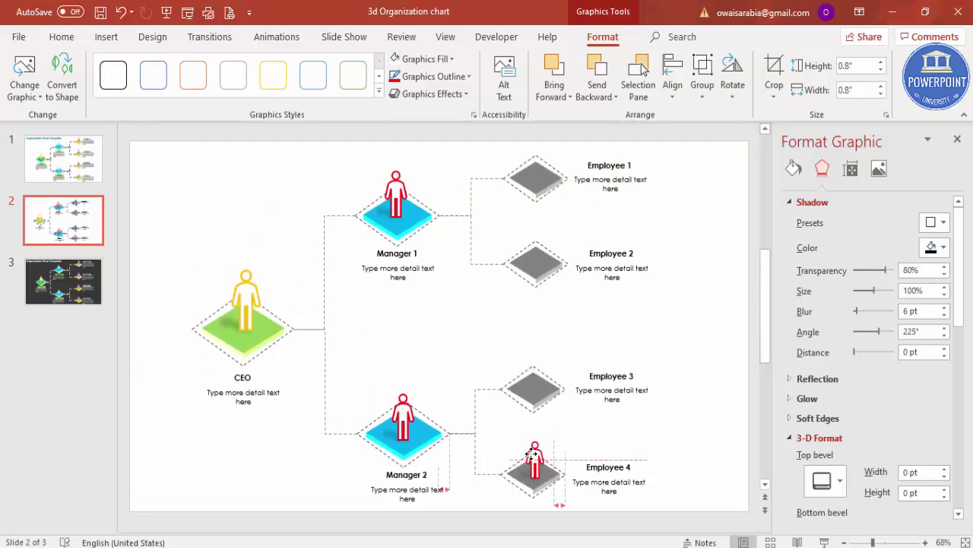
pyautogui.click(439, 76)
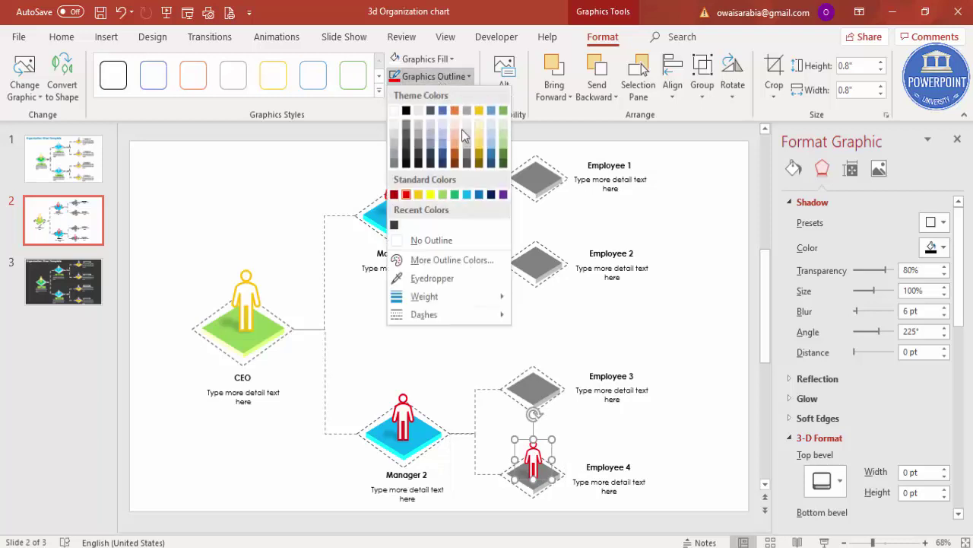
pyautogui.click(503, 194)
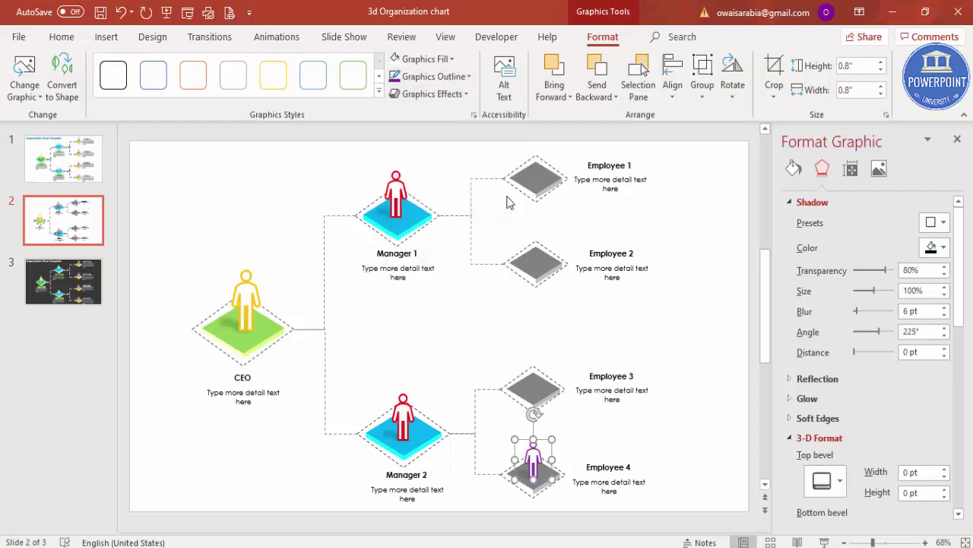
# Duplicate the purple man icon and stand one copy on each of the Employee 3, Employee 2 and Employee 1 tiles.
pyautogui.hotkey('ctrl', 'd')
pyautogui.moveTo(666, 494); pyautogui.dragTo(533, 360)
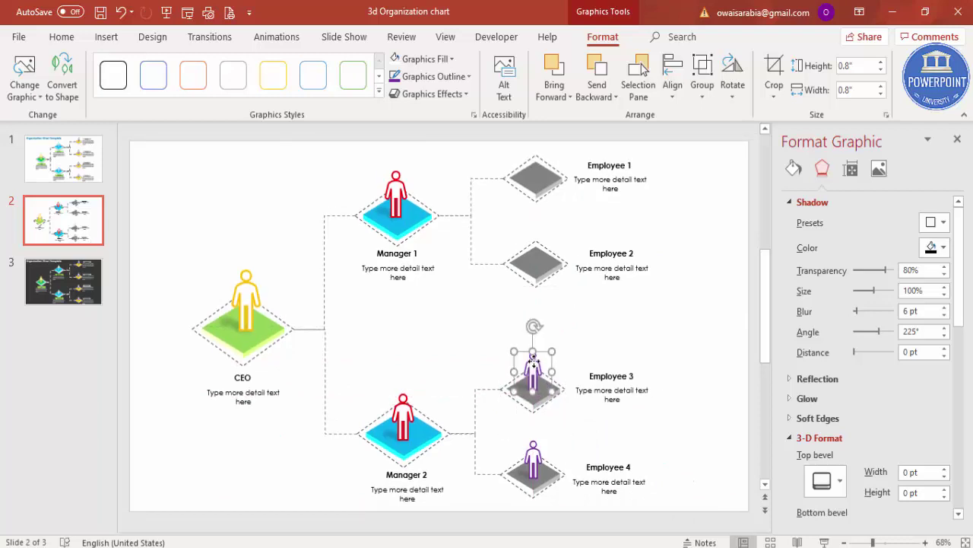
pyautogui.hotkey('ctrl', 'd')
pyautogui.moveTo(535, 276); pyautogui.dragTo(534, 178)
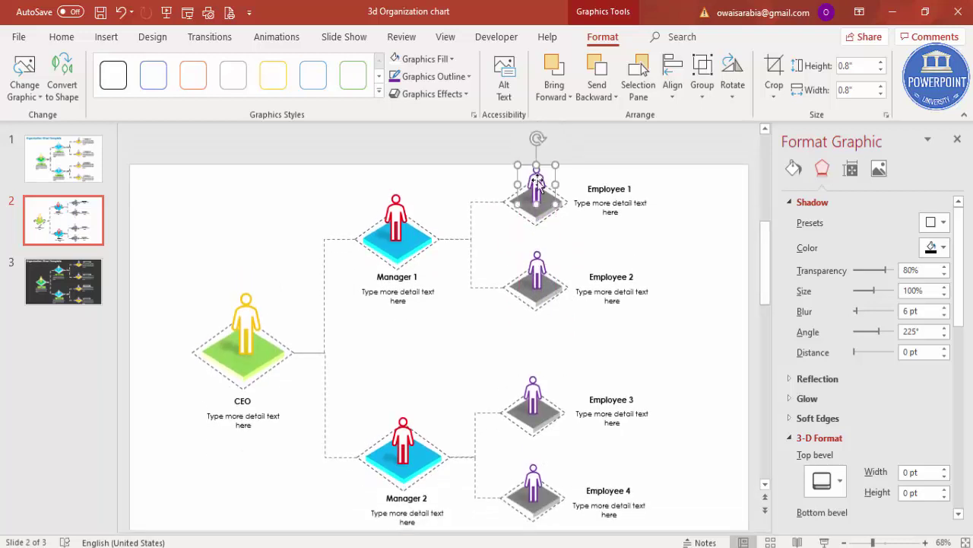
pyautogui.click(683, 226)
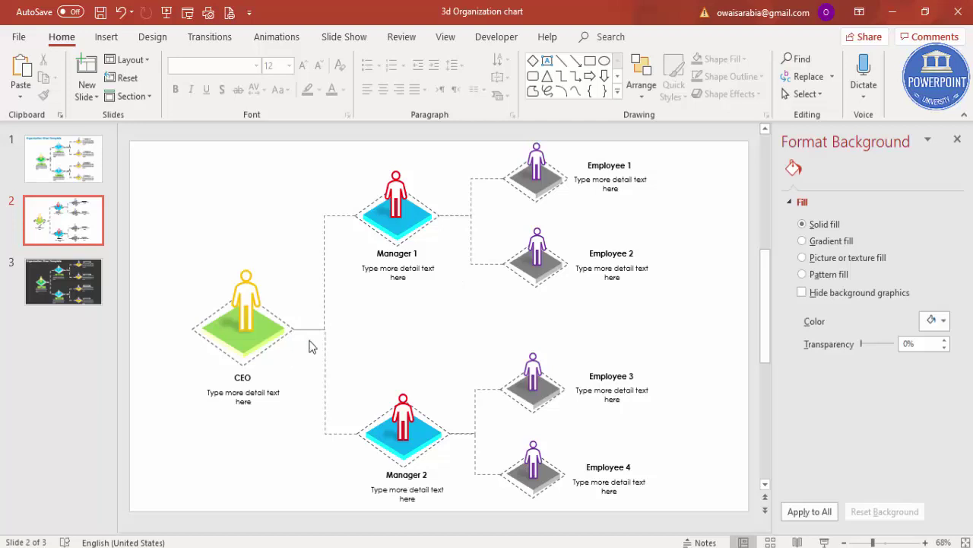
# Insert a circle above the CEO icon and shrink it to 0.22" by 0.22".
pyautogui.click(106, 37)
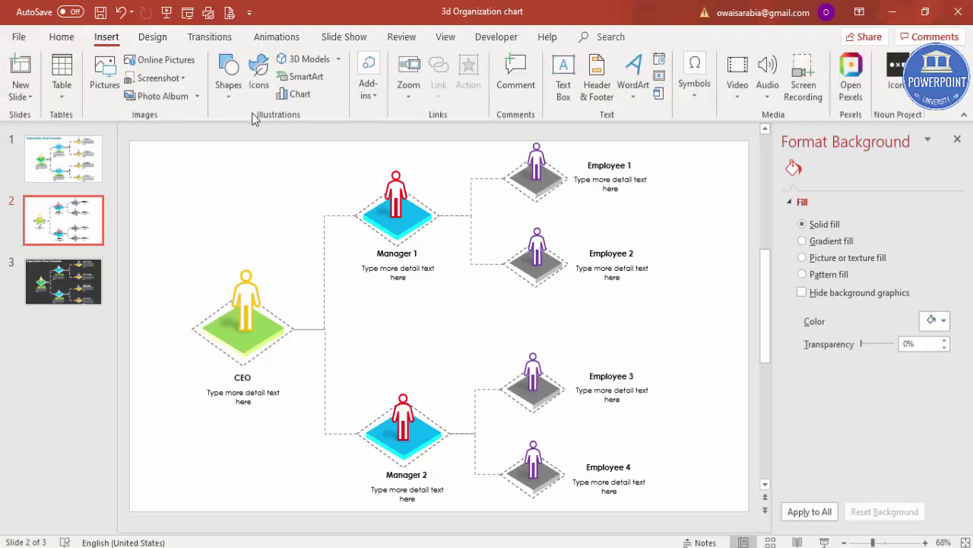
pyautogui.click(228, 80)
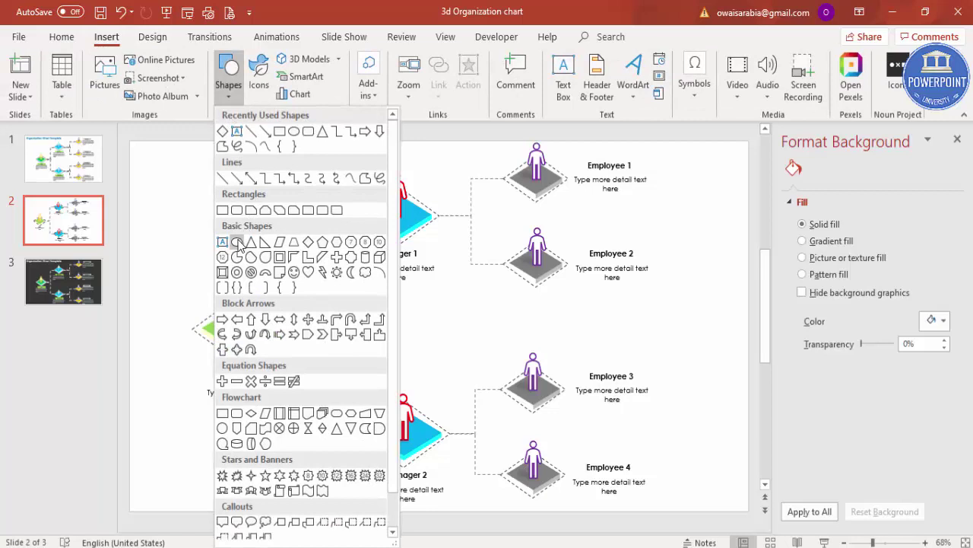
pyautogui.click(237, 242)
pyautogui.click(235, 201)
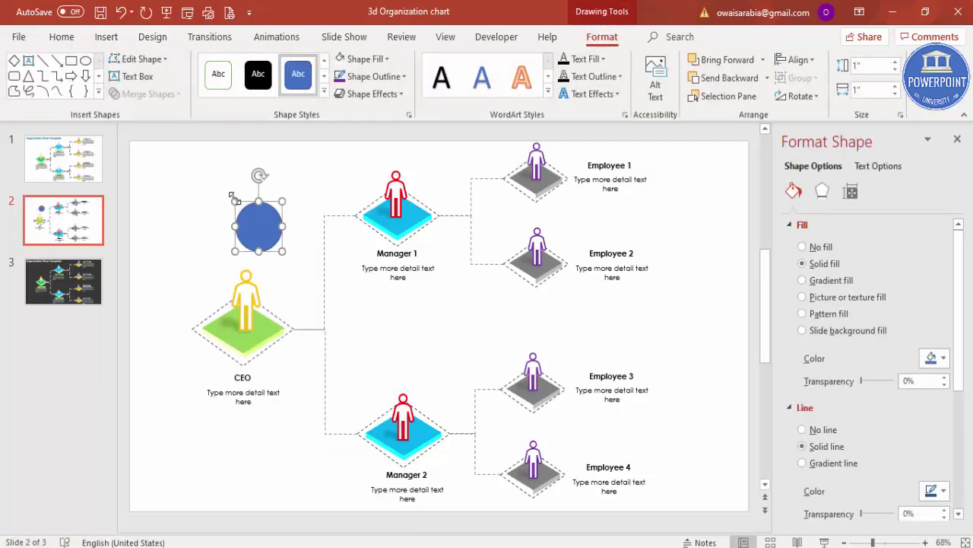
pyautogui.moveTo(235, 198); pyautogui.dragTo(282, 239)
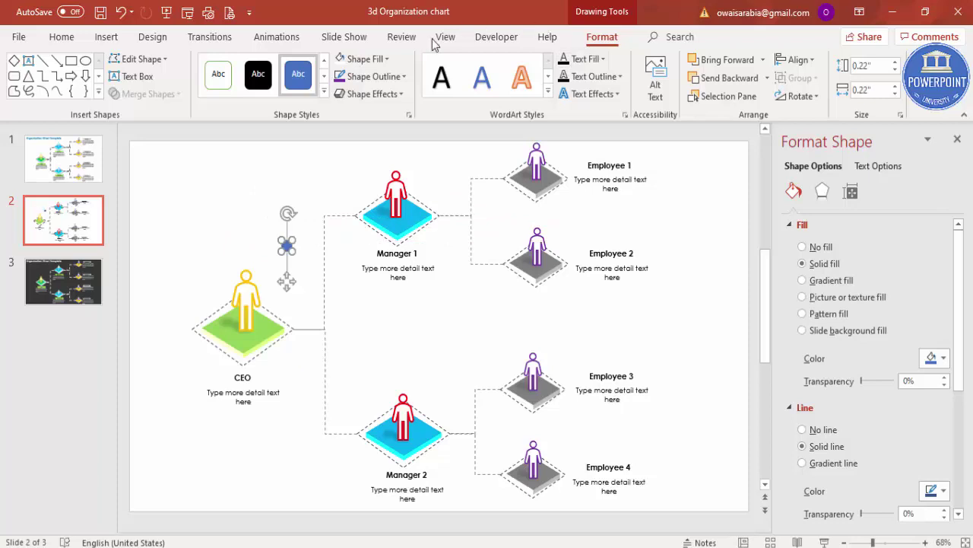
# Give the small circle a dark grey outline and a white fill.
pyautogui.click(398, 76)
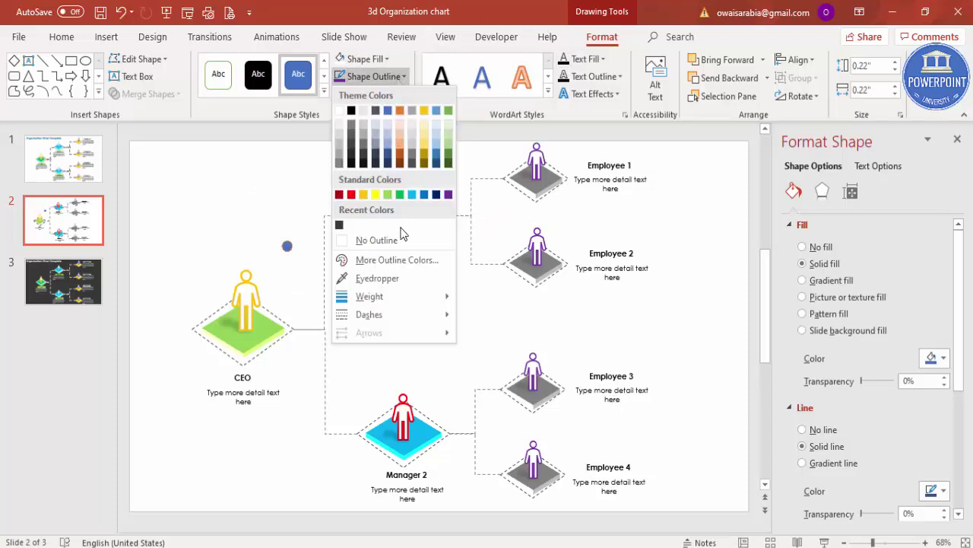
pyautogui.click(341, 165)
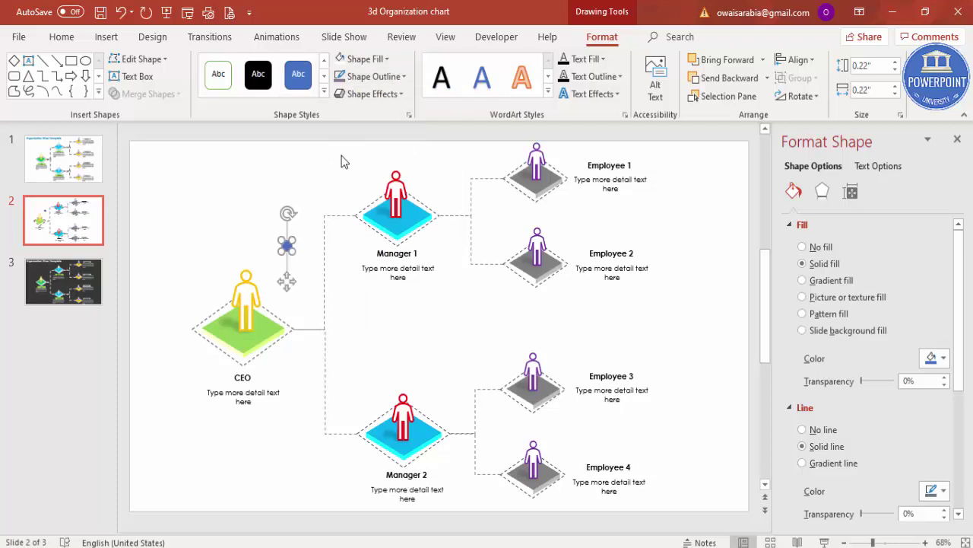
pyautogui.click(342, 61)
# Place the small circle on the CEO connector's junction and copies on the Manager 1 and Manager 2 connector junctions, and close the formatting pane.
pyautogui.moveTo(287, 248); pyautogui.dragTo(430, 257)
pyautogui.hotkey('ctrl', 'z')
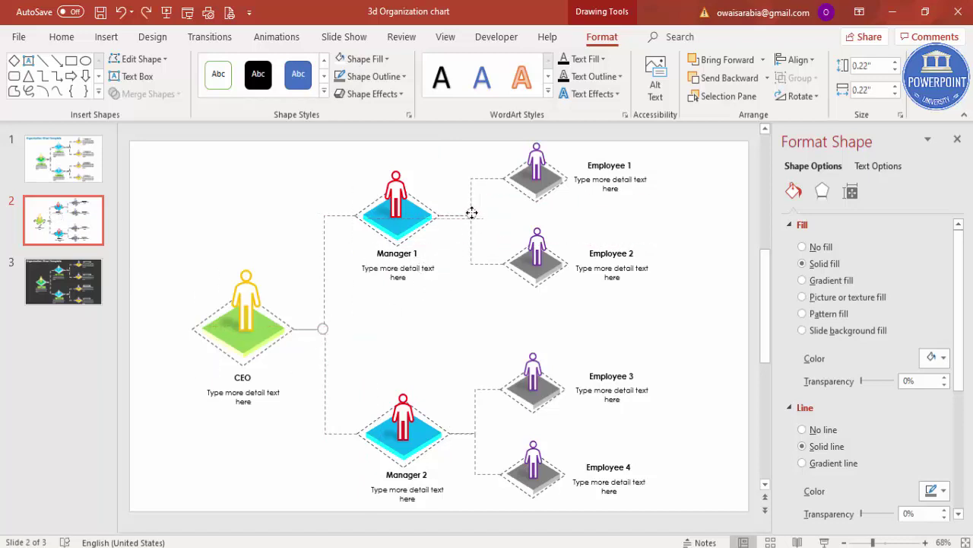
pyautogui.moveTo(472, 216); pyautogui.dragTo(472, 216)
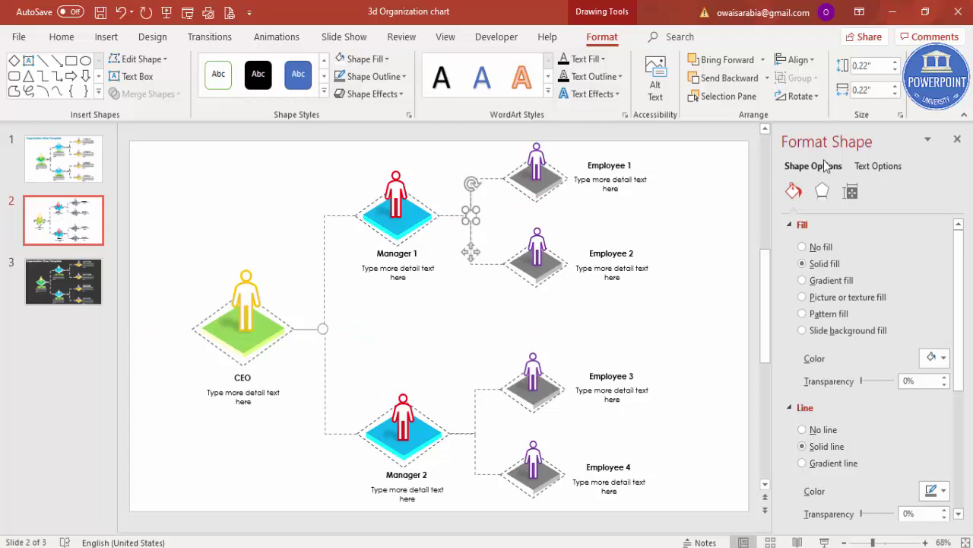
pyautogui.scroll(1, 827, 166)
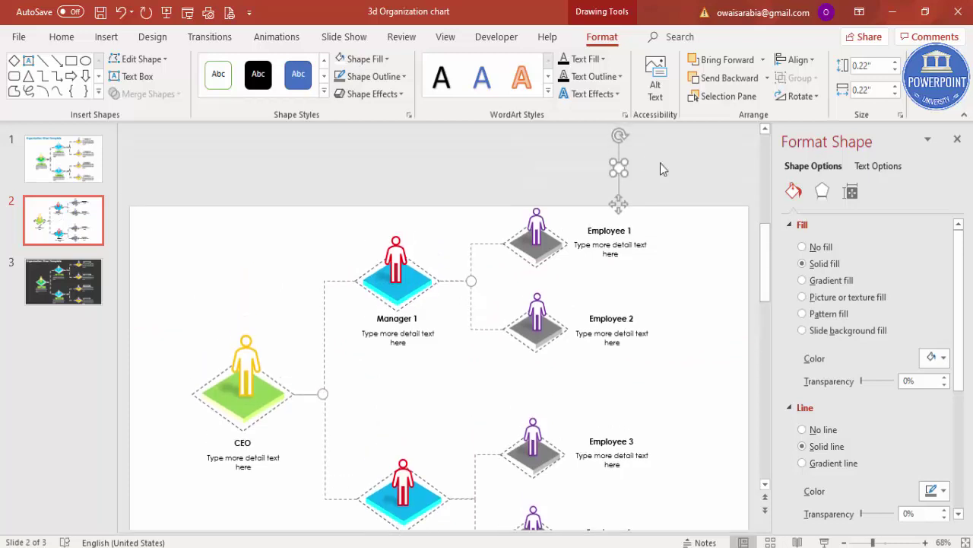
pyautogui.scroll(-1, 621, 175)
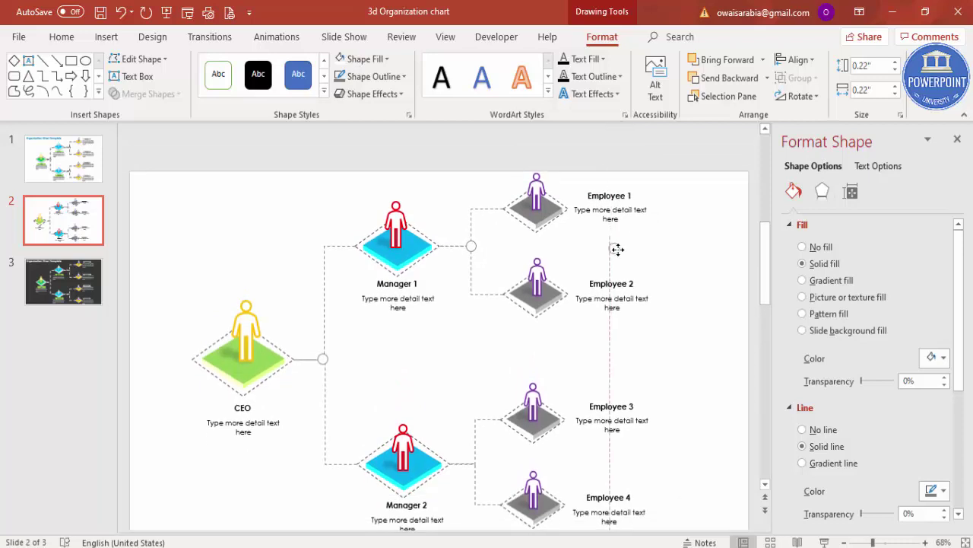
pyautogui.moveTo(556, 397); pyautogui.dragTo(476, 462)
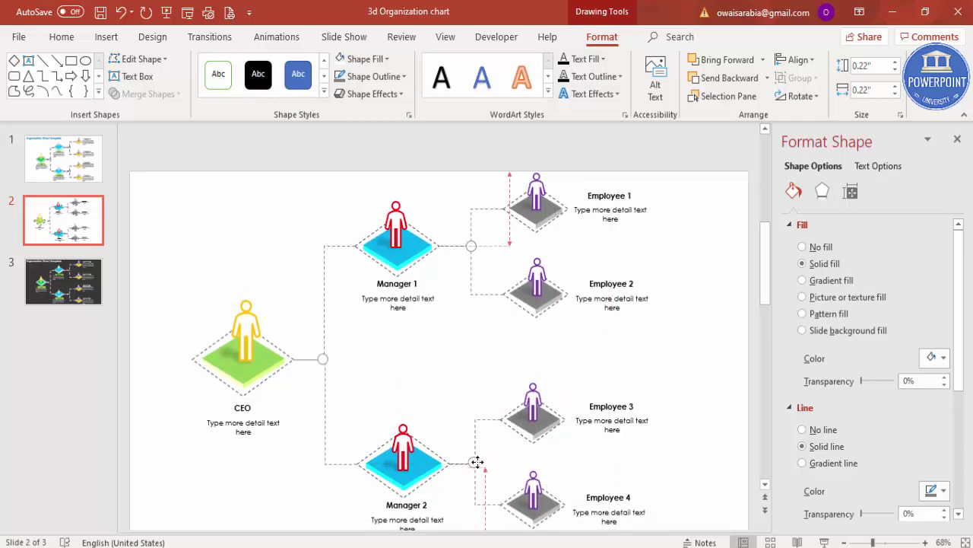
pyautogui.scroll(-1, 476, 462)
pyautogui.click(523, 424)
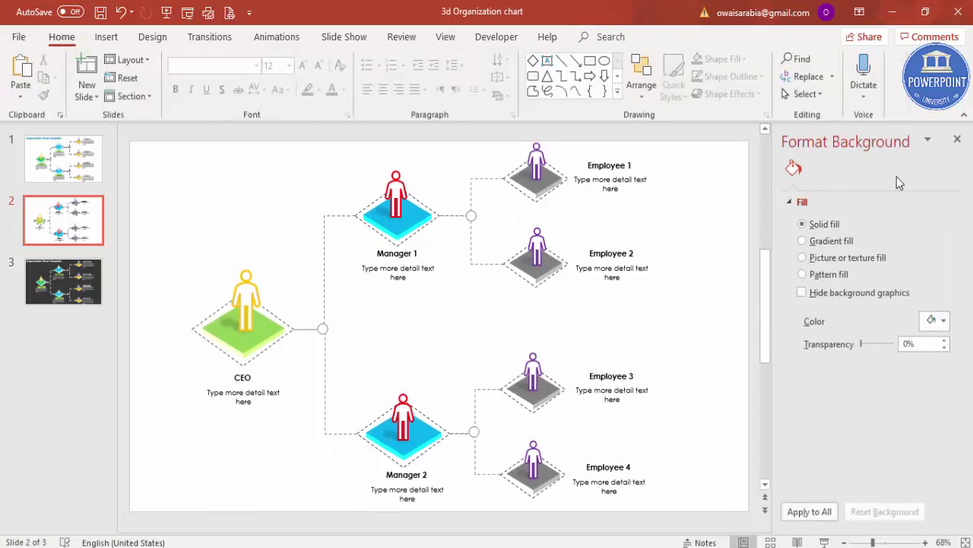
pyautogui.click(956, 140)
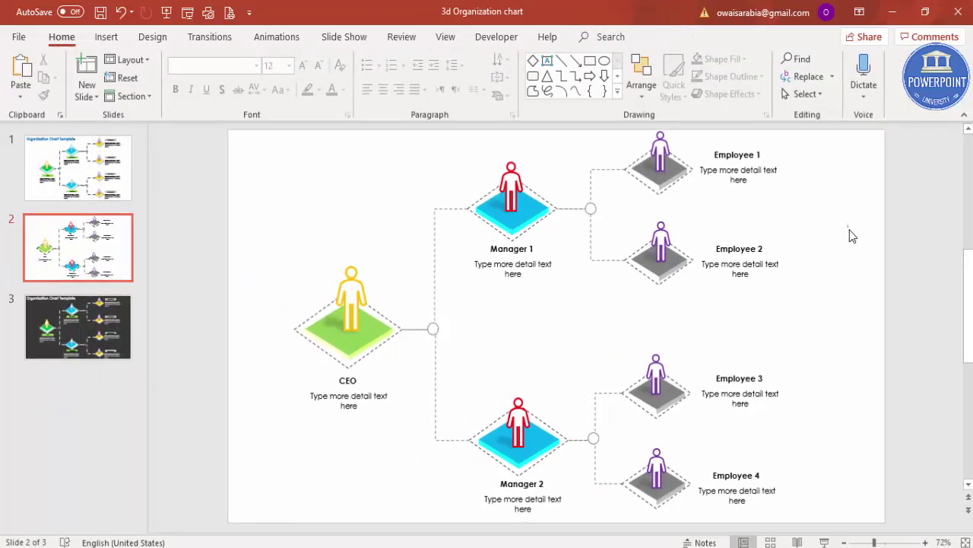